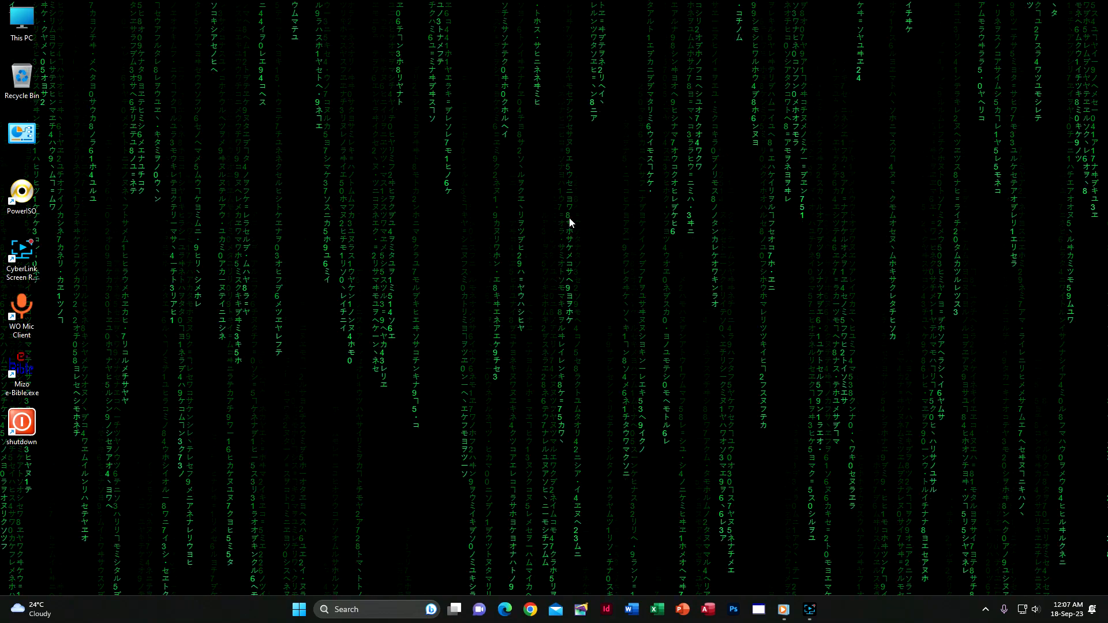
Launch Adobe InDesign from the Windows desktop.
{"action": "left_click", "coordinate": [605, 440]}
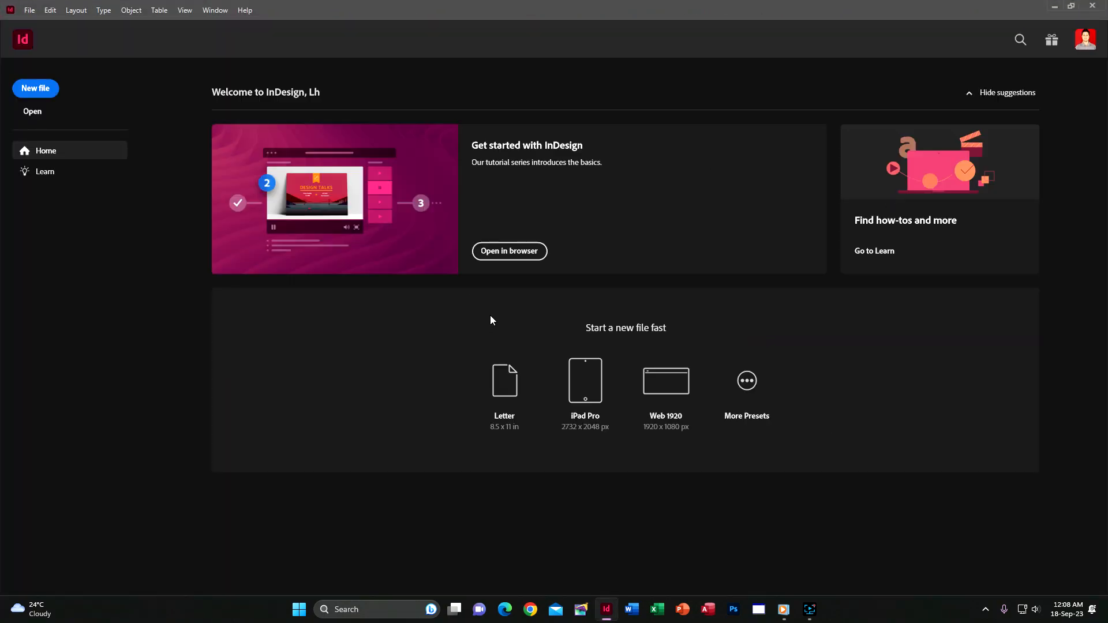
Choose the Saved [Default] 8.2677 × 11.6929 in print preset with Preview turned on.
{"action": "left_click", "coordinate": [29, 9]}
{"action": "mouse_move", "coordinate": [50, 10]}
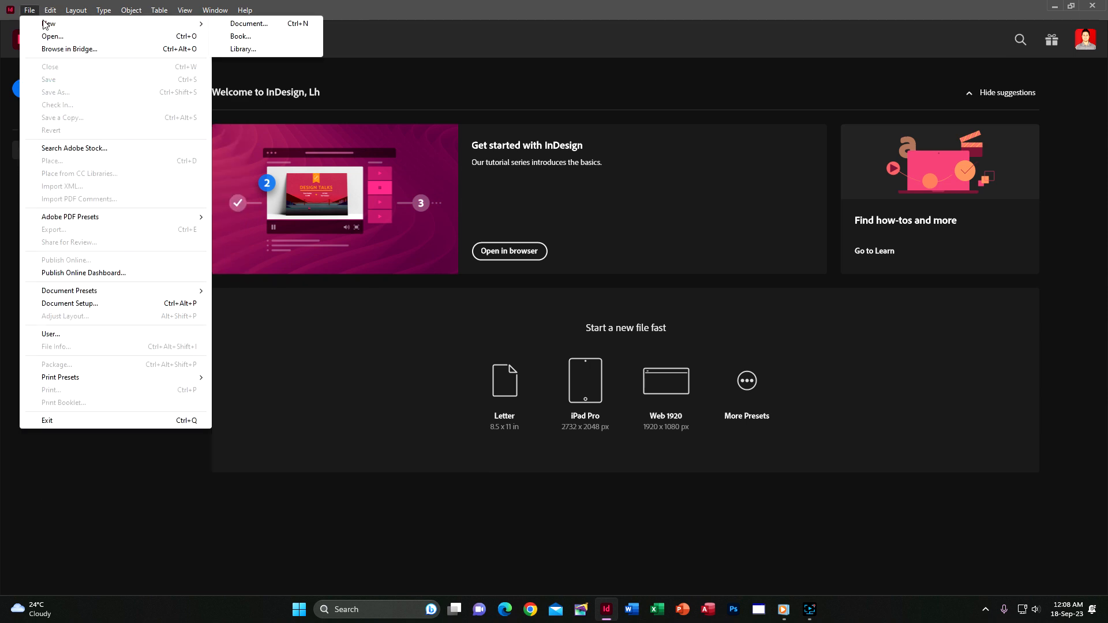
{"action": "left_click", "coordinate": [881, 399]}
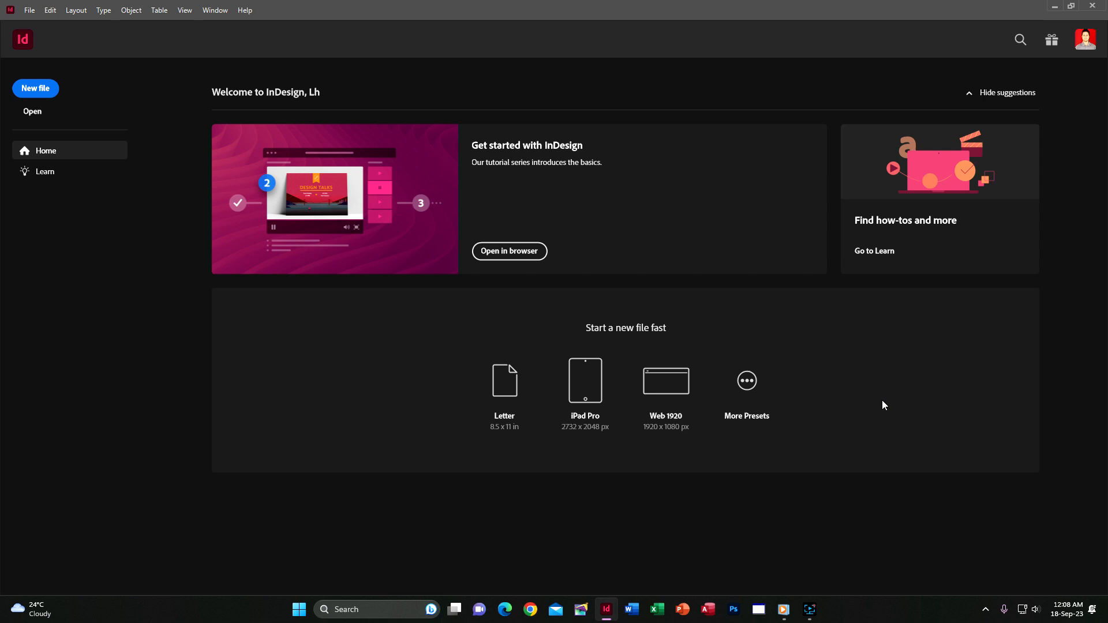
{"action": "left_click", "coordinate": [745, 381]}
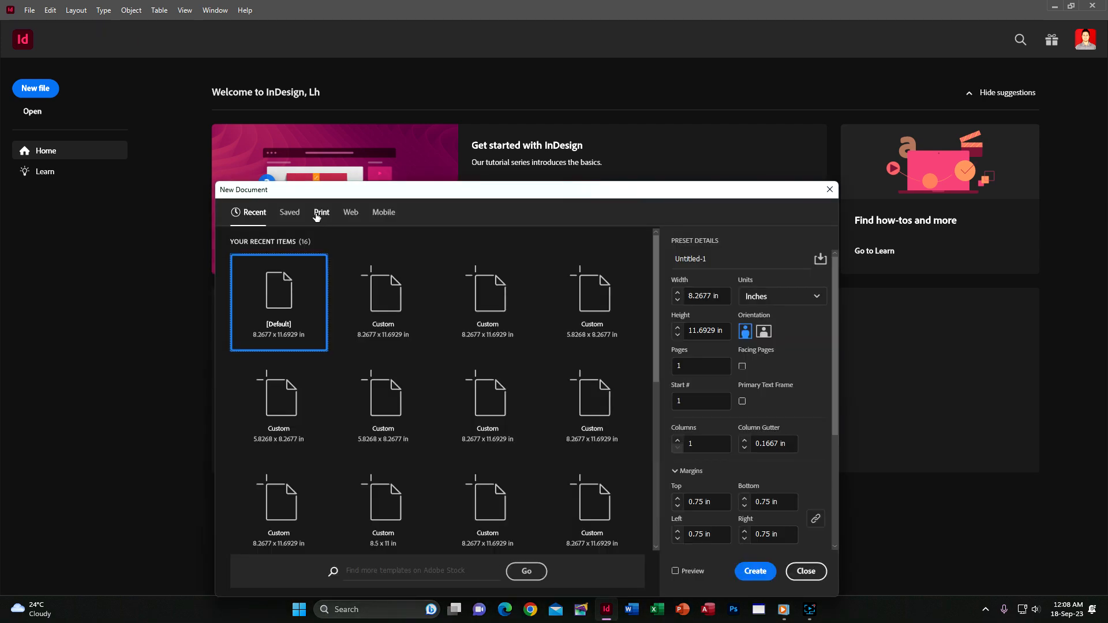
{"action": "left_click", "coordinate": [316, 214]}
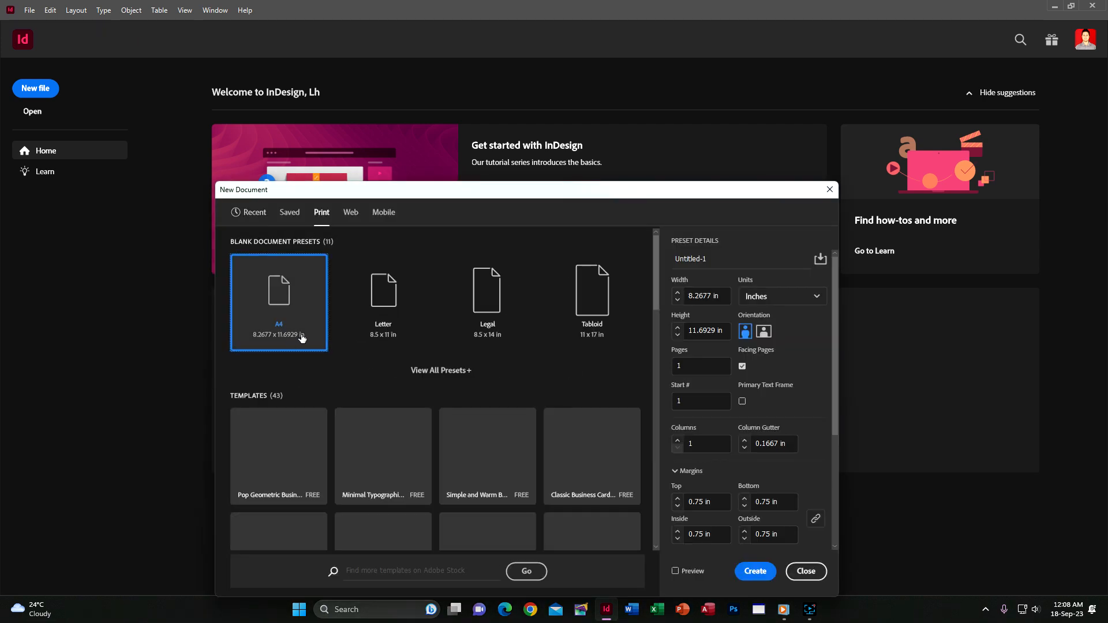
{"action": "left_click", "coordinate": [442, 371]}
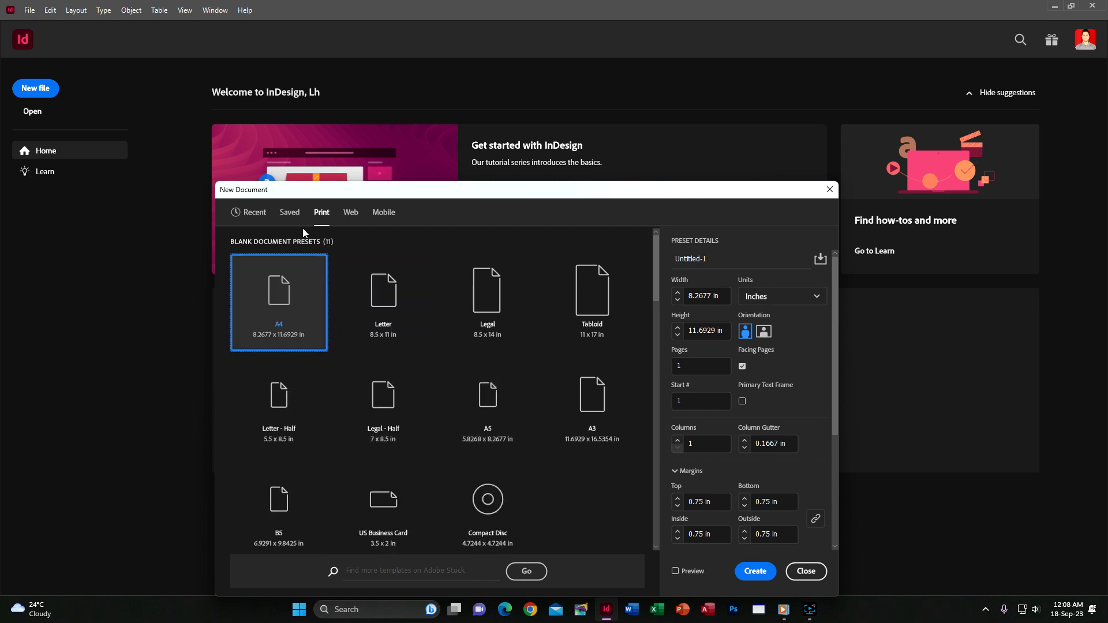
{"action": "left_click", "coordinate": [290, 215]}
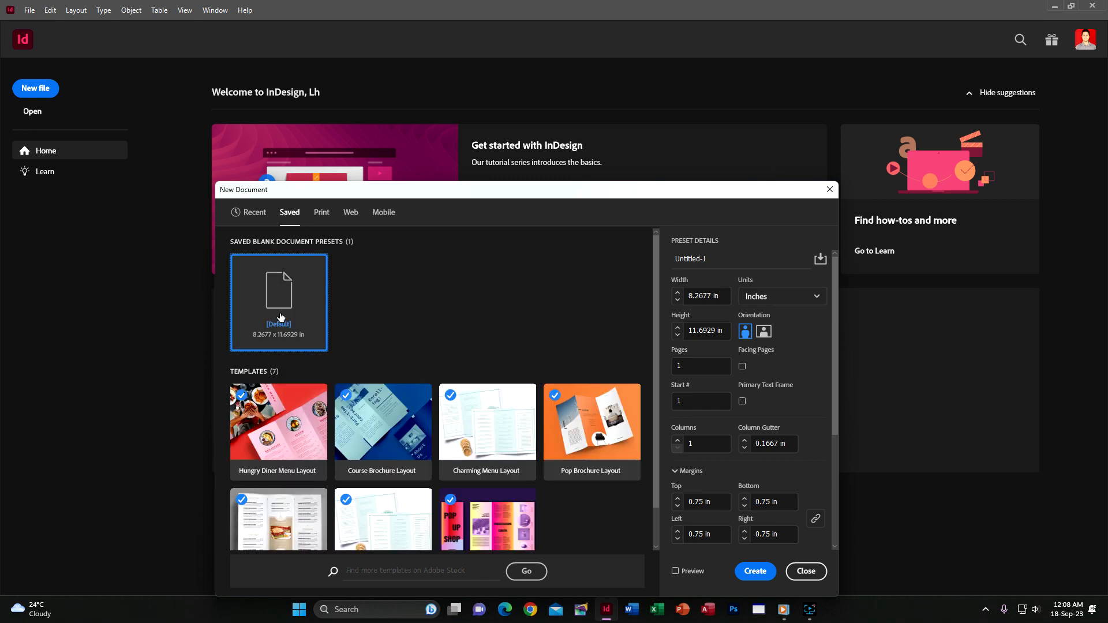
{"action": "left_click", "coordinate": [694, 572]}
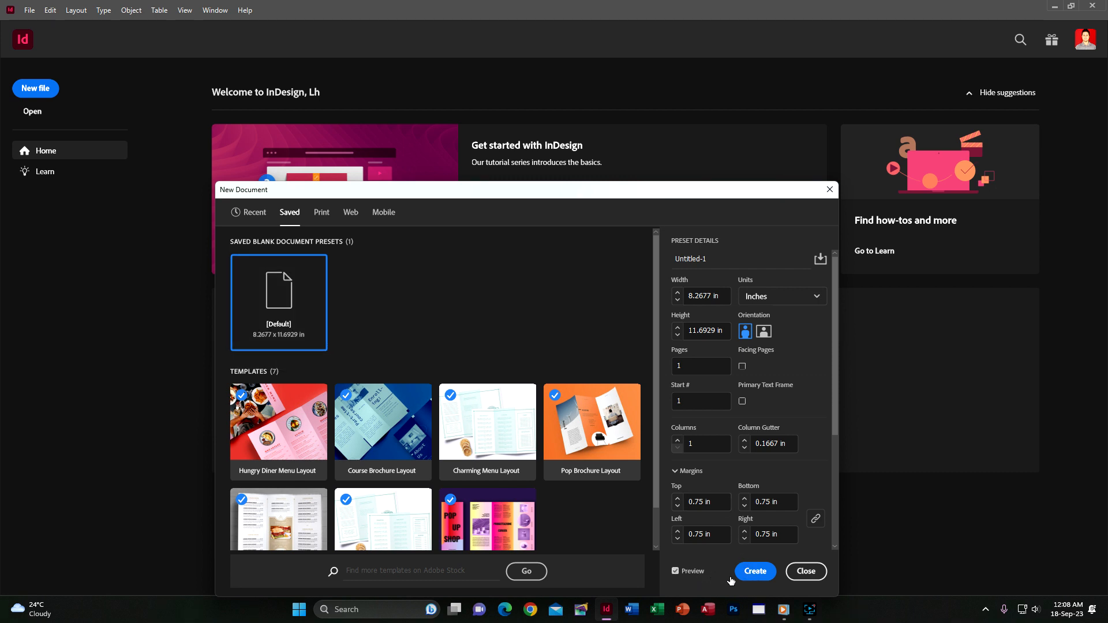
{"action": "left_click", "coordinate": [743, 575]}
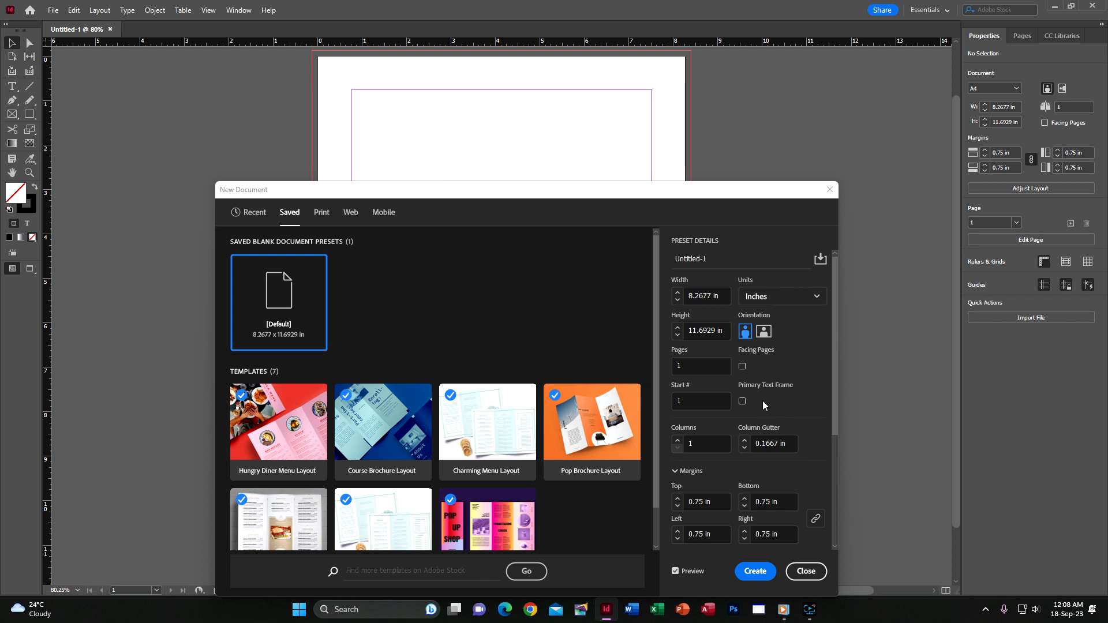
Link all four margins and try 2 and 3 columns before returning to a single column.
{"action": "left_click_drag", "start_coordinate": [834, 368], "coordinate": [832, 481]}
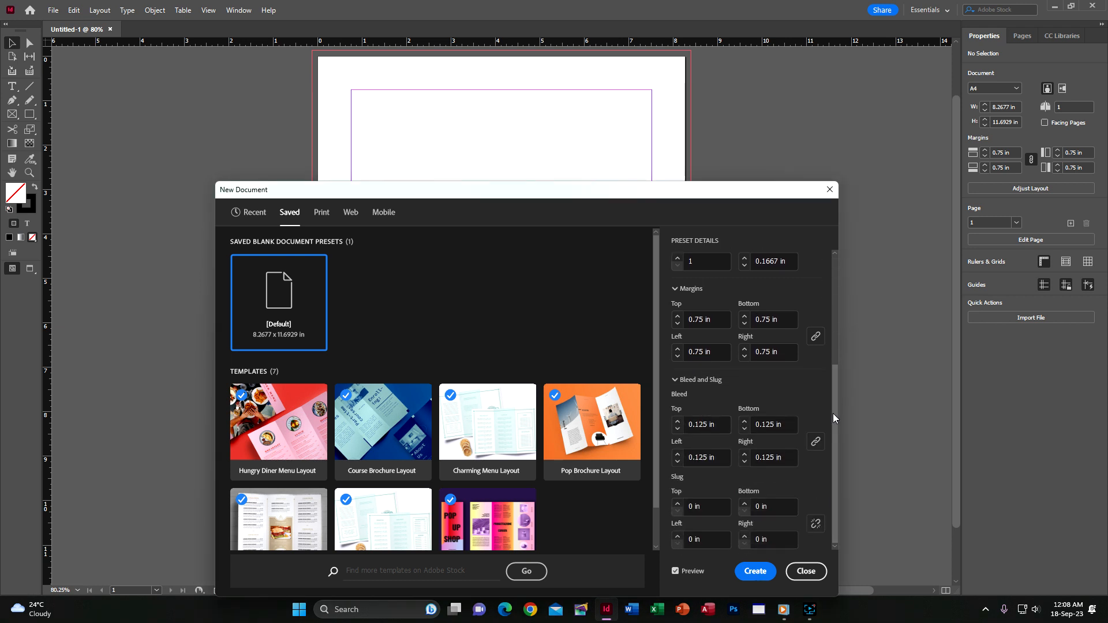
{"action": "left_click_drag", "start_coordinate": [837, 412], "coordinate": [829, 337]}
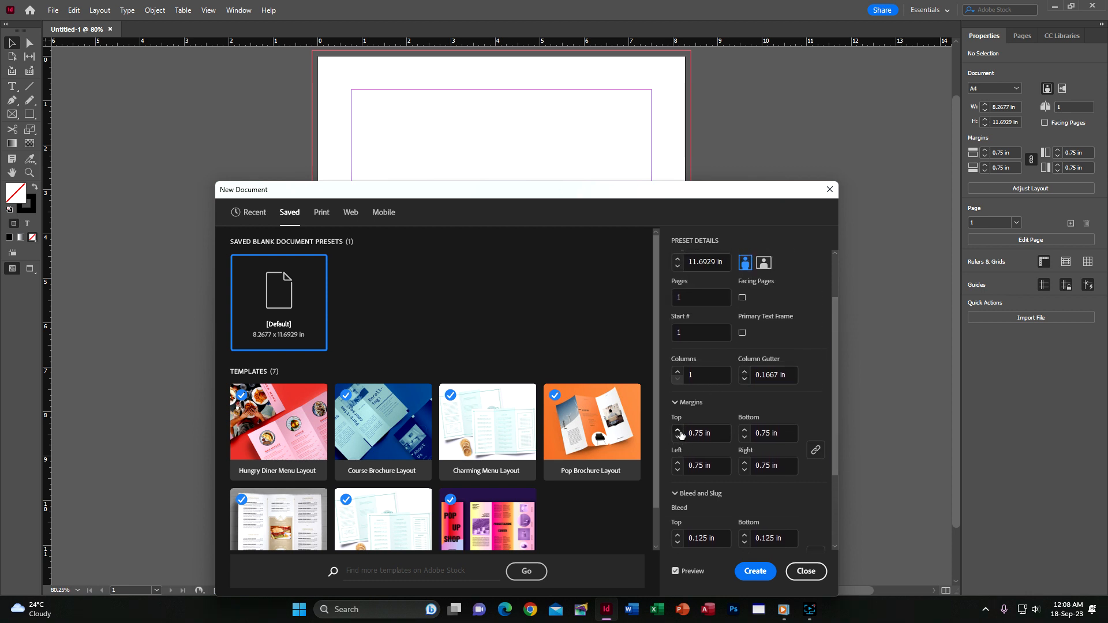
{"action": "left_click", "coordinate": [814, 451]}
{"action": "scroll", "coordinate": [687, 432], "scroll_direction": "up", "scroll_amount": 3}
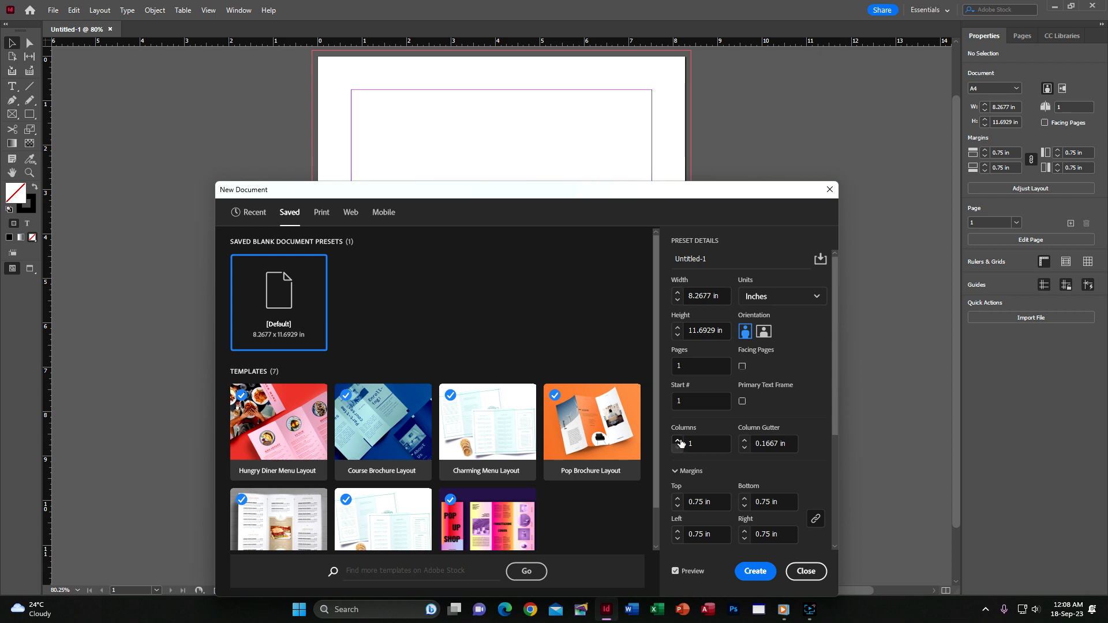
{"action": "left_click", "coordinate": [678, 439]}
{"action": "left_click", "coordinate": [678, 440]}
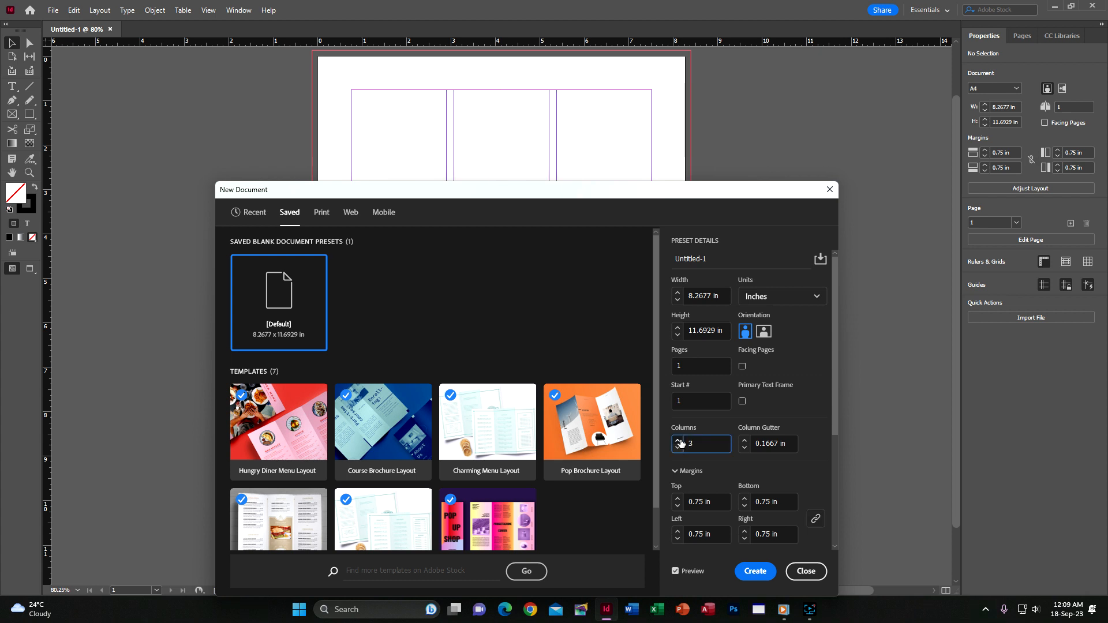
{"action": "left_click", "coordinate": [678, 449]}
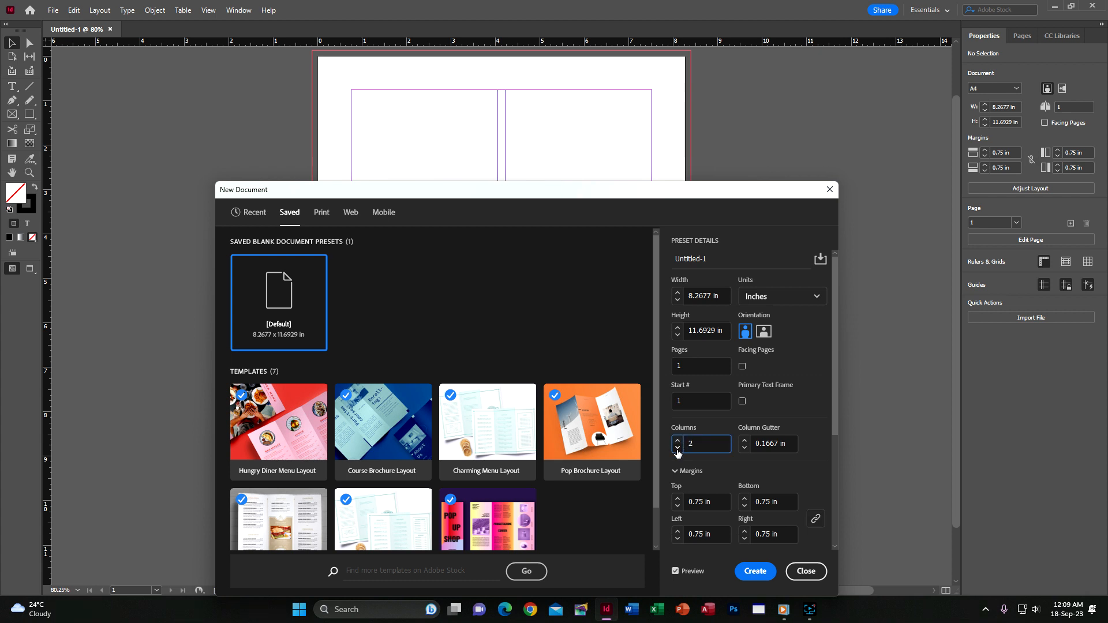
{"action": "left_click", "coordinate": [677, 449]}
Set the page count to 3, then back to 1, and create the document.
{"action": "left_click_drag", "start_coordinate": [695, 365], "coordinate": [663, 363]}
{"action": "left_click", "coordinate": [817, 345]}
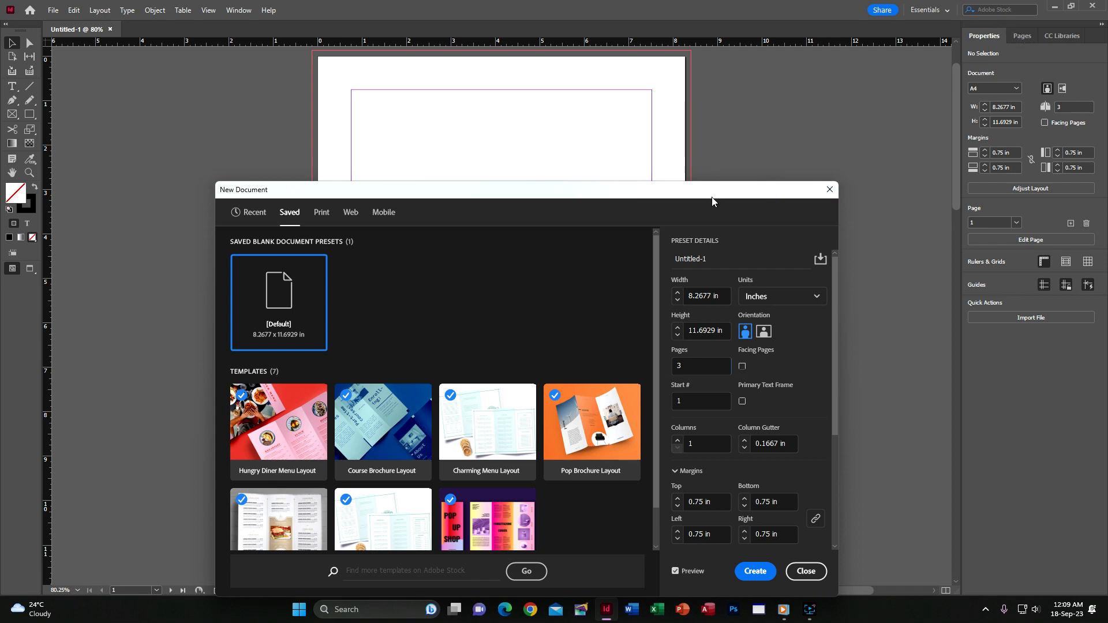
{"action": "left_click_drag", "start_coordinate": [712, 198], "coordinate": [724, 116]}
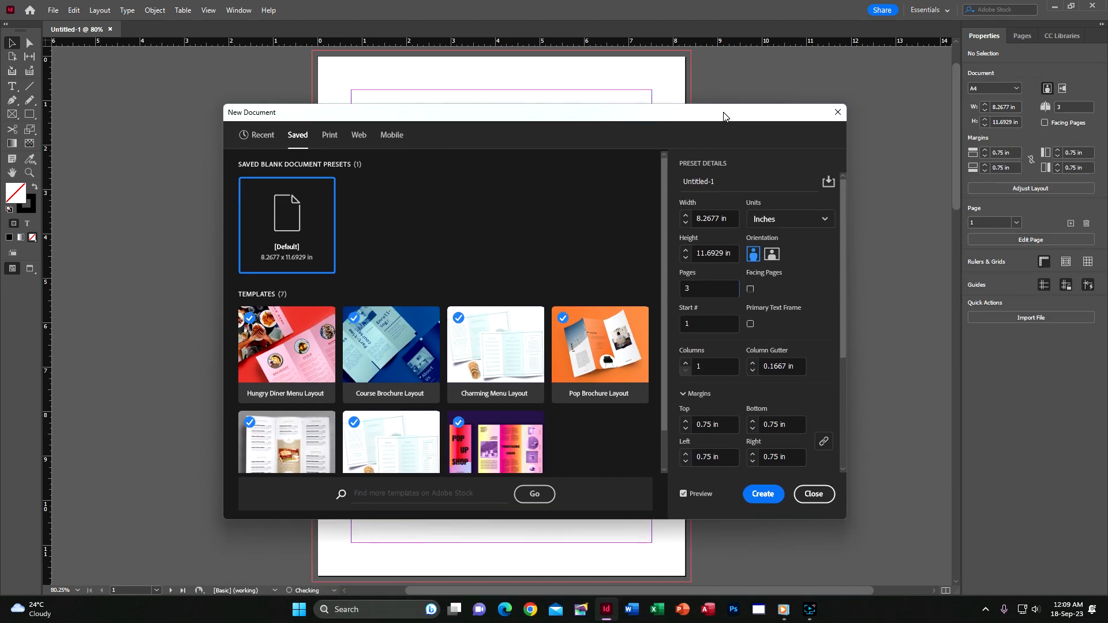
{"action": "left_click", "coordinate": [1029, 36]}
{"action": "left_click", "coordinate": [682, 286]}
{"action": "type", "text": "1"}
{"action": "left_click", "coordinate": [814, 273]}
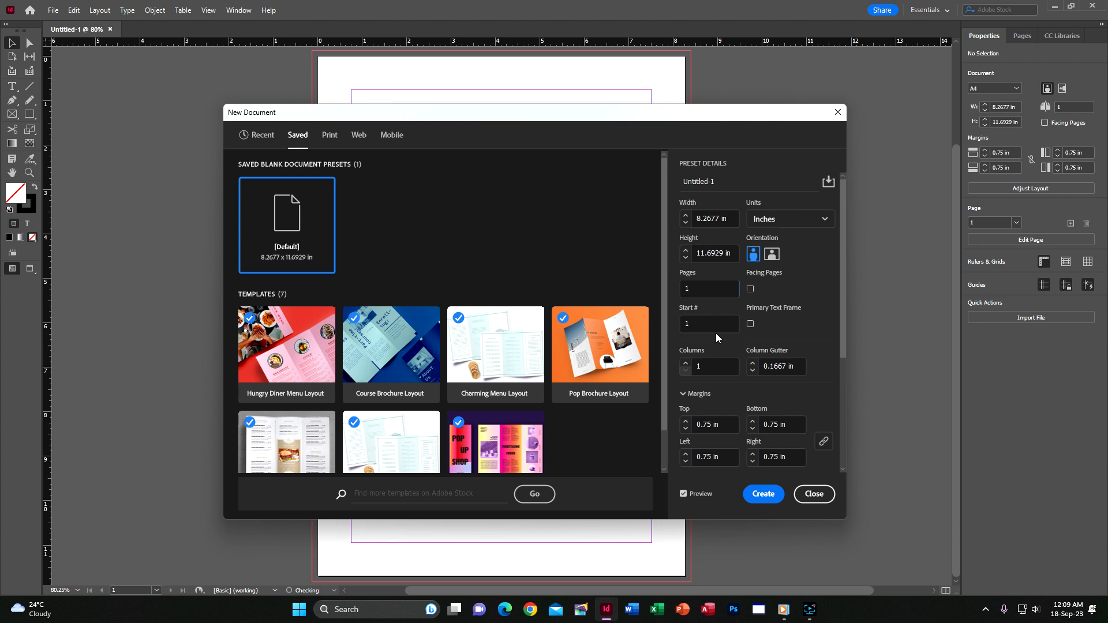
{"action": "left_click", "coordinate": [754, 498]}
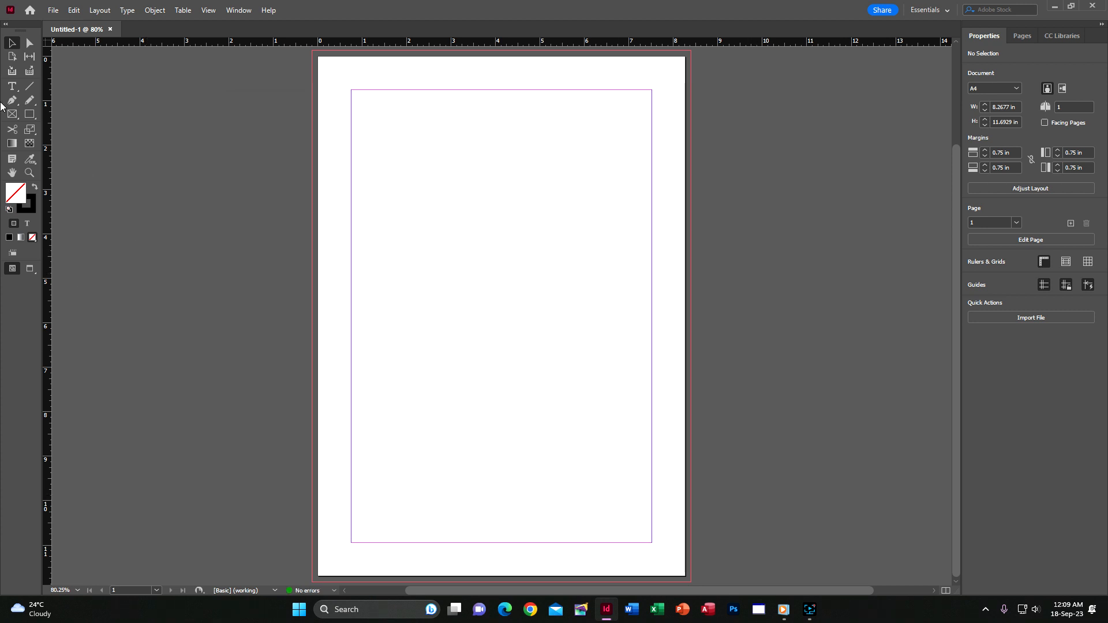
Draw a text frame near the top of the page, zoom to 100%, and type the heading INTODE.
{"action": "left_click", "coordinate": [12, 86]}
{"action": "left_click_drag", "start_coordinate": [443, 62], "coordinate": [568, 79]}
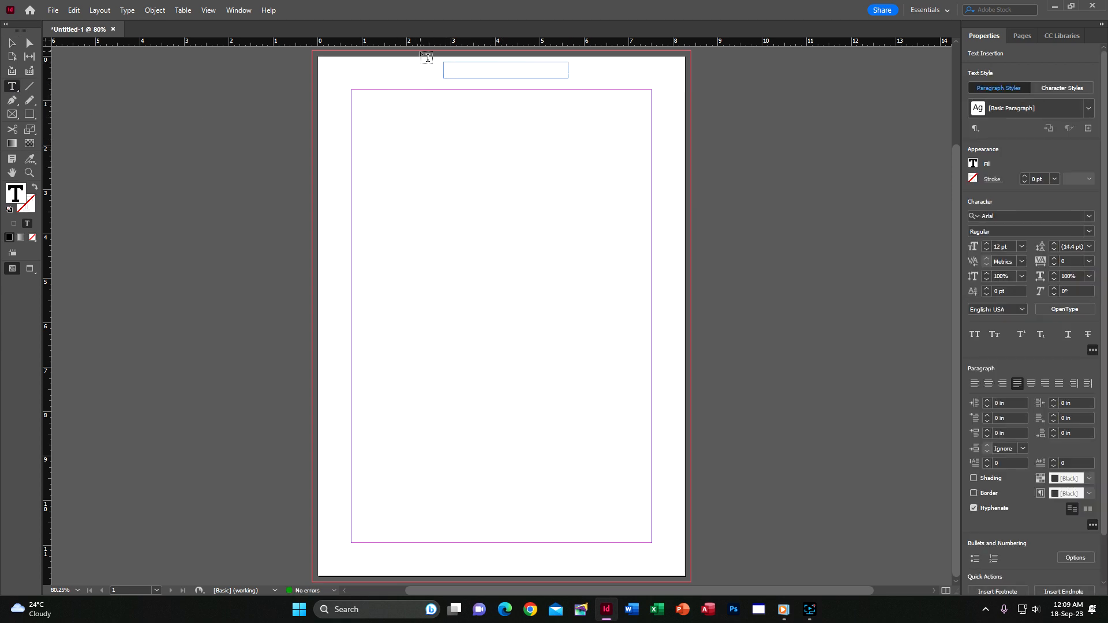
{"action": "key", "text": "ctrl+equal"}
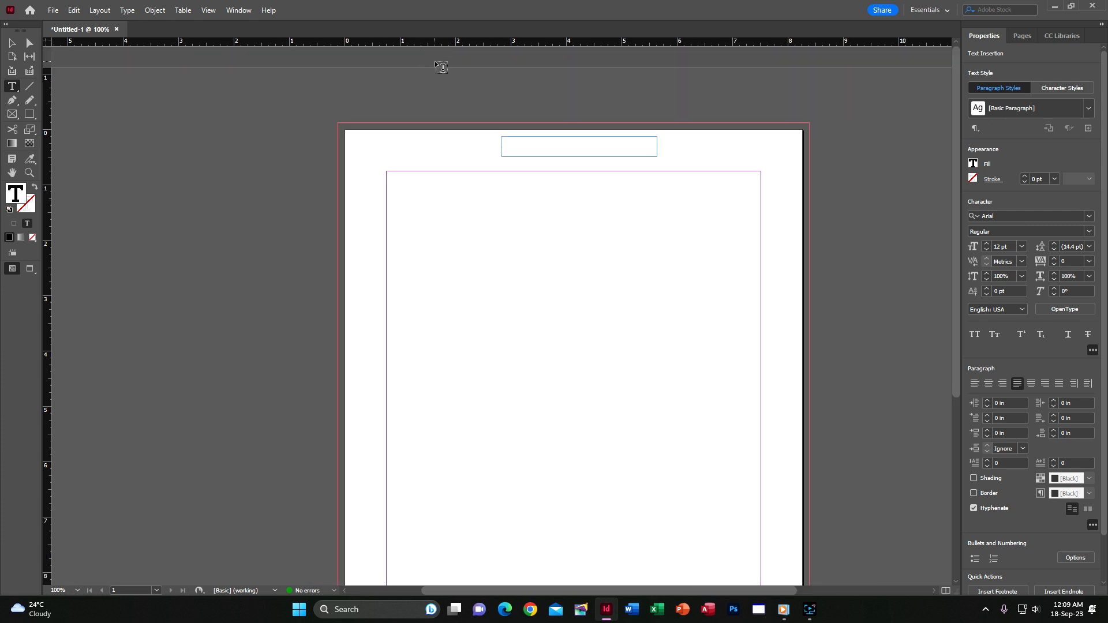
{"action": "left_click_drag", "start_coordinate": [591, 174], "coordinate": [477, 108]}
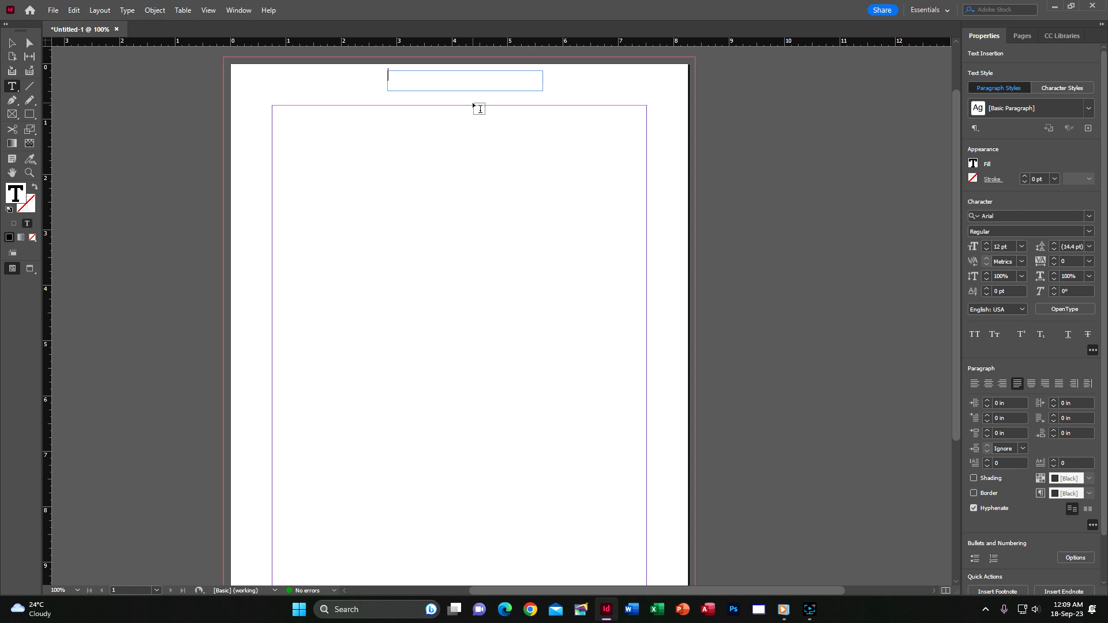
{"action": "type", "text": "INTODELH"}
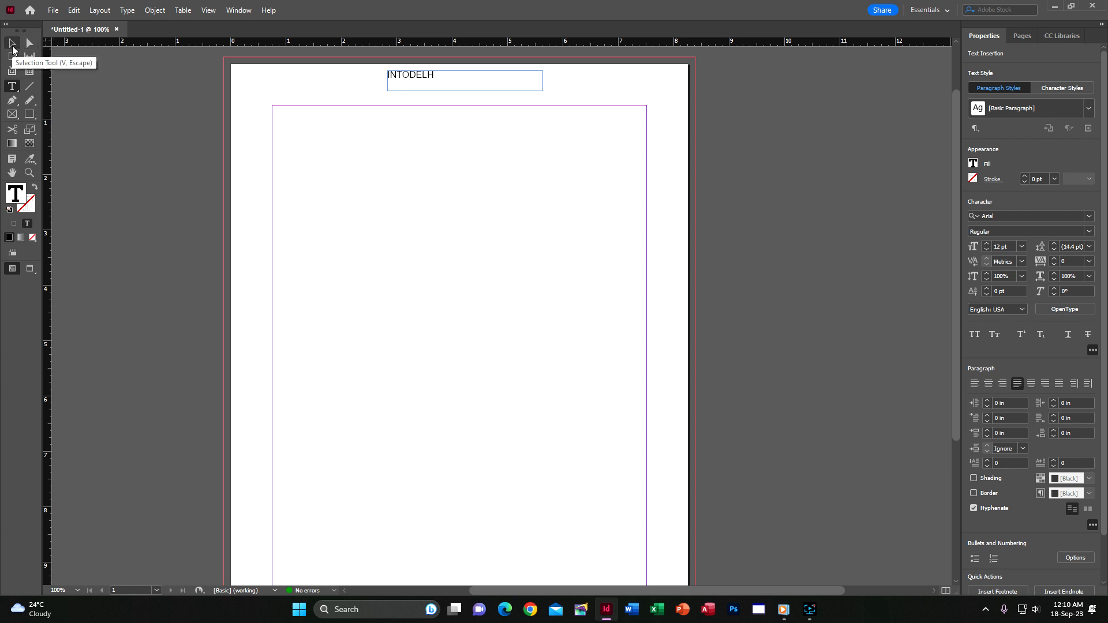
Set INTODELH in Gloss And Bloom, centre-align it, and shorten its frame.
{"action": "left_click", "coordinate": [12, 49]}
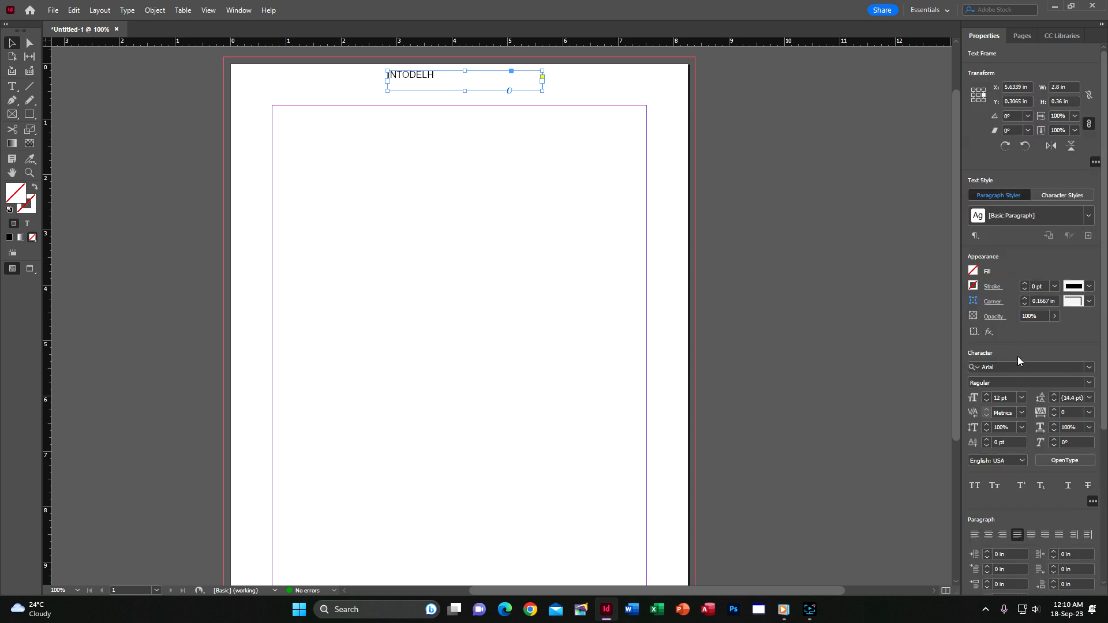
{"action": "left_click", "coordinate": [1088, 368]}
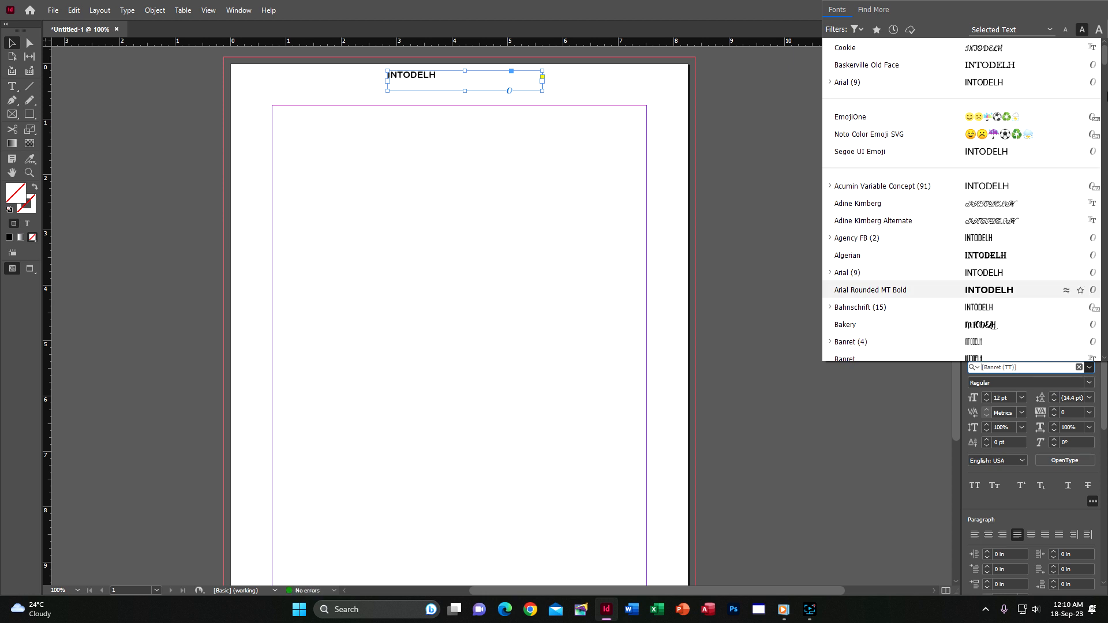
{"action": "left_click_drag", "start_coordinate": [1107, 55], "coordinate": [1105, 163]}
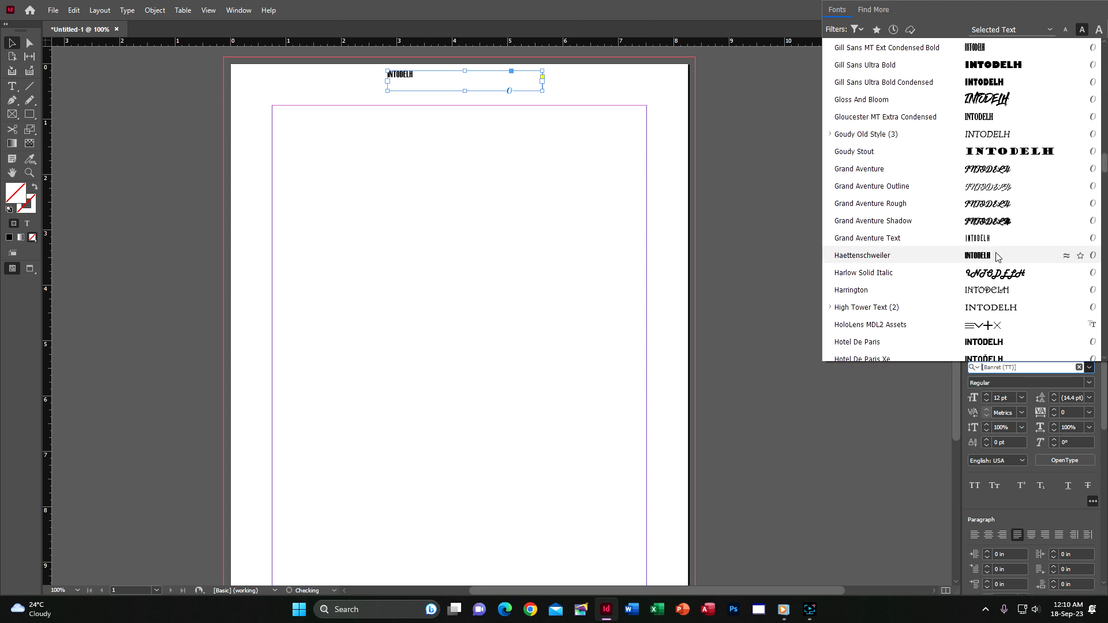
{"action": "left_click", "coordinate": [1001, 111]}
{"action": "key", "text": "ctrl+shift+c"}
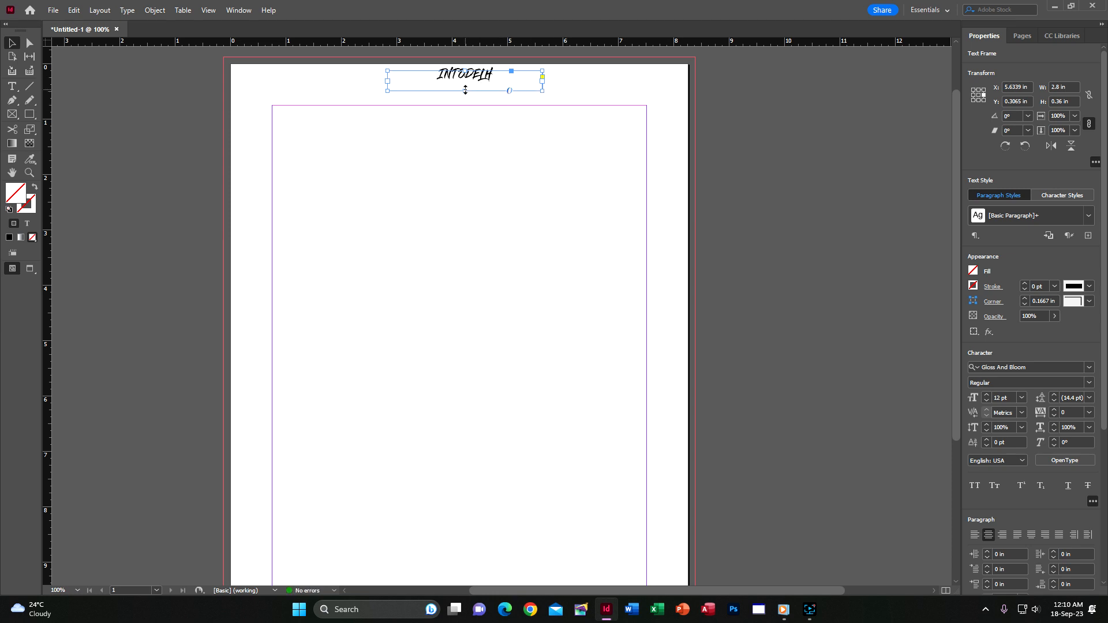
{"action": "left_click_drag", "start_coordinate": [465, 90], "coordinate": [469, 78]}
{"action": "left_click", "coordinate": [754, 120]}
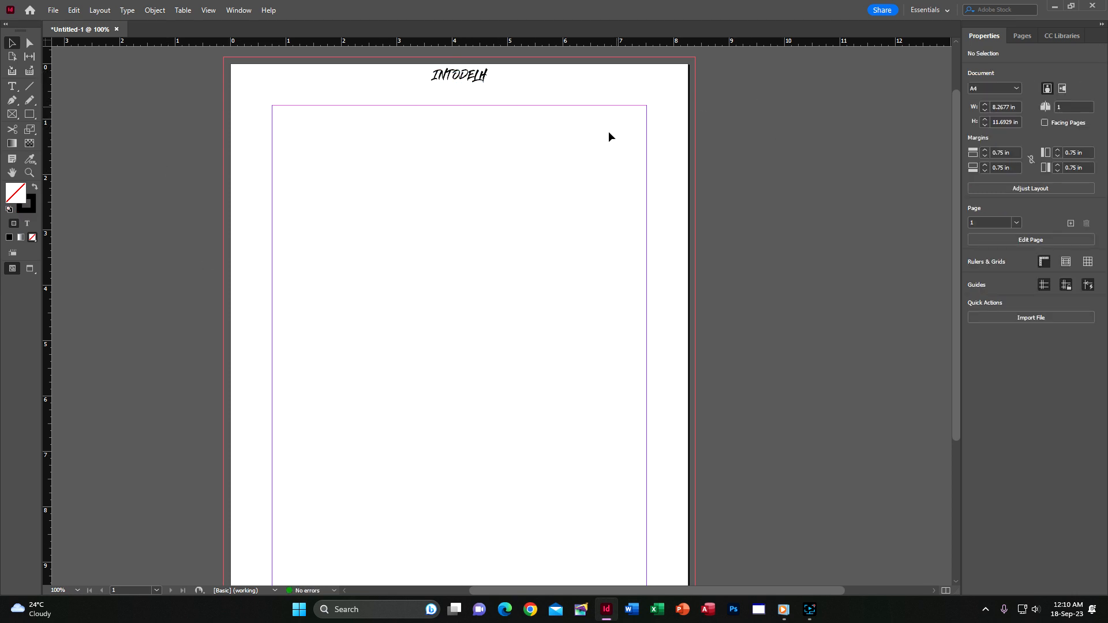
Add a text frame with the author's name in parentheses and move it under the heading.
{"action": "left_click", "coordinate": [11, 87]}
{"action": "left_click_drag", "start_coordinate": [203, 111], "coordinate": [137, 90]}
{"action": "type", "text": "("}
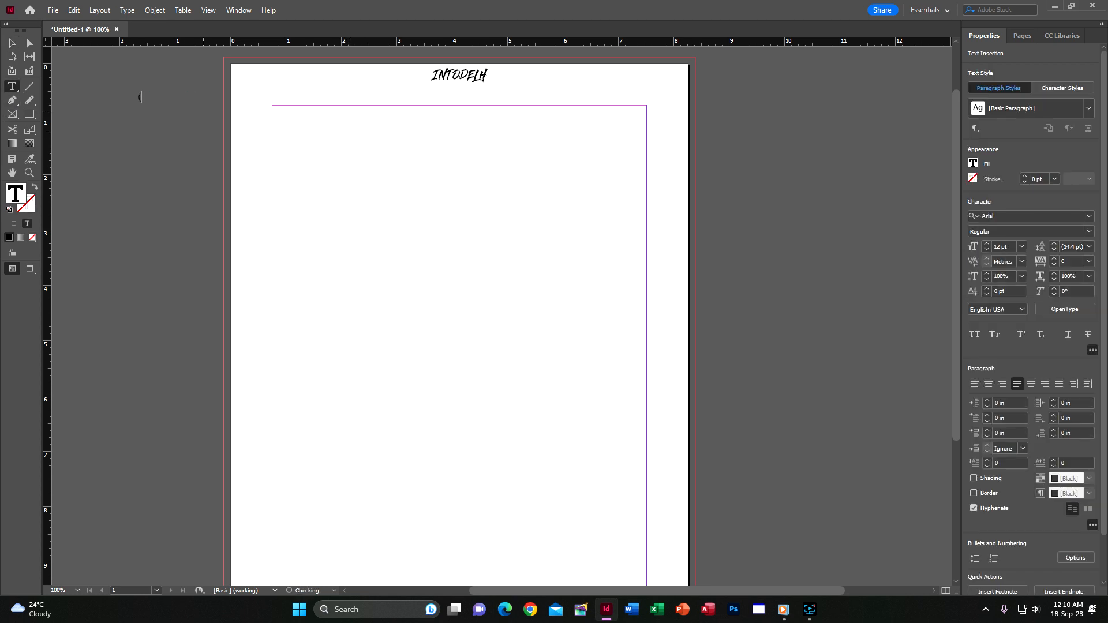
{"action": "key", "text": "Escape"}
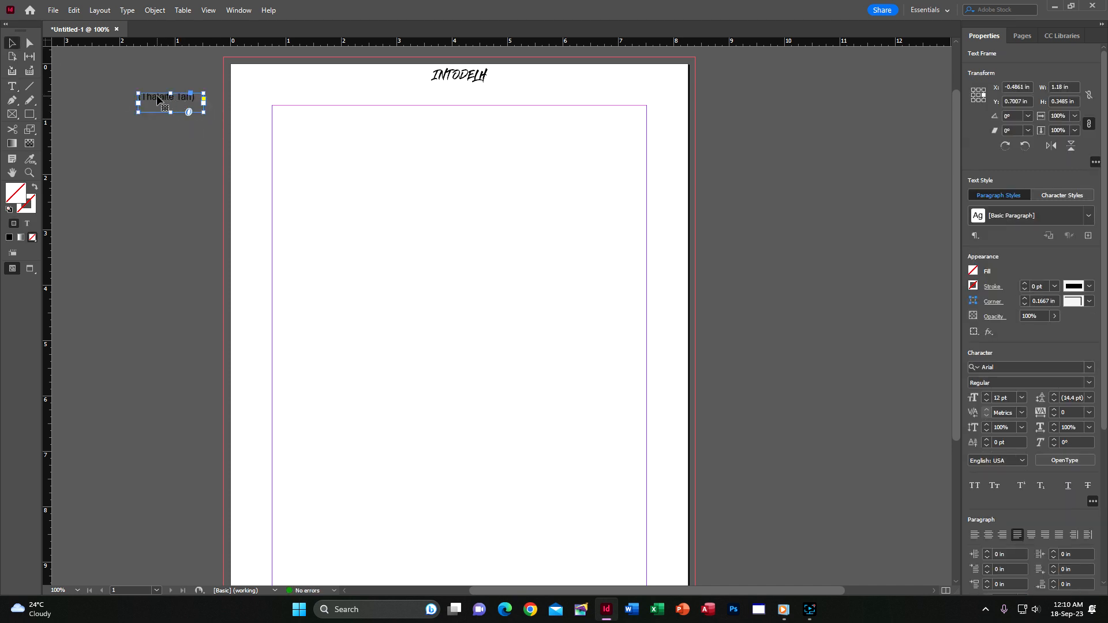
{"action": "left_click_drag", "start_coordinate": [158, 100], "coordinate": [447, 92]}
{"action": "left_click", "coordinate": [853, 120]}
Nudge the heading down and set the name frame's vertical justification to Bottom.
{"action": "left_click", "coordinate": [460, 75]}
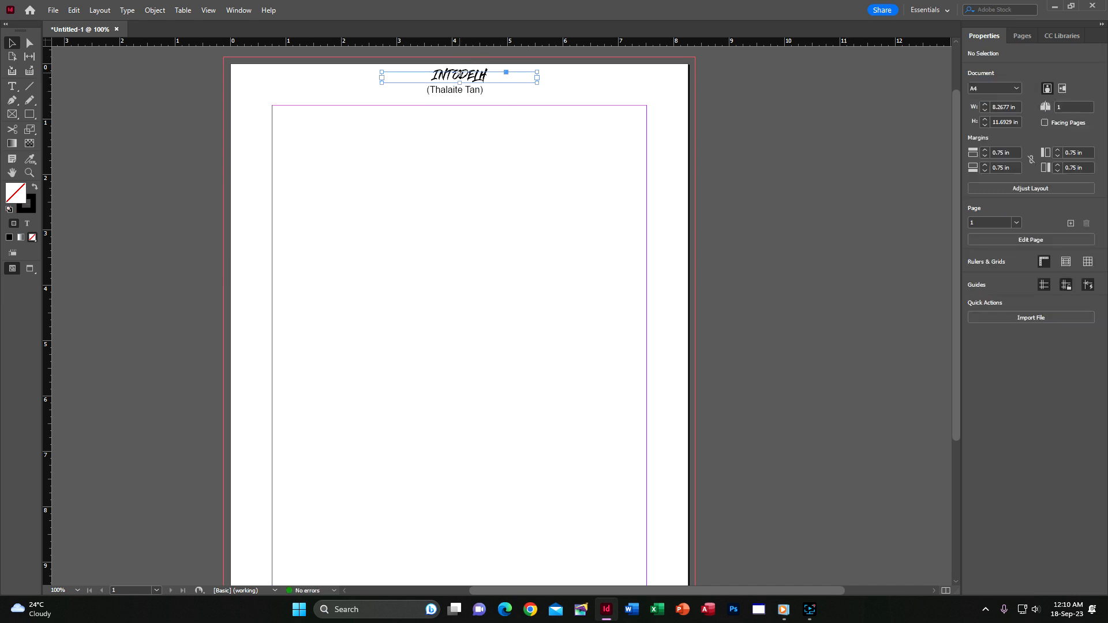
{"action": "key", "text": "shift+Down"}
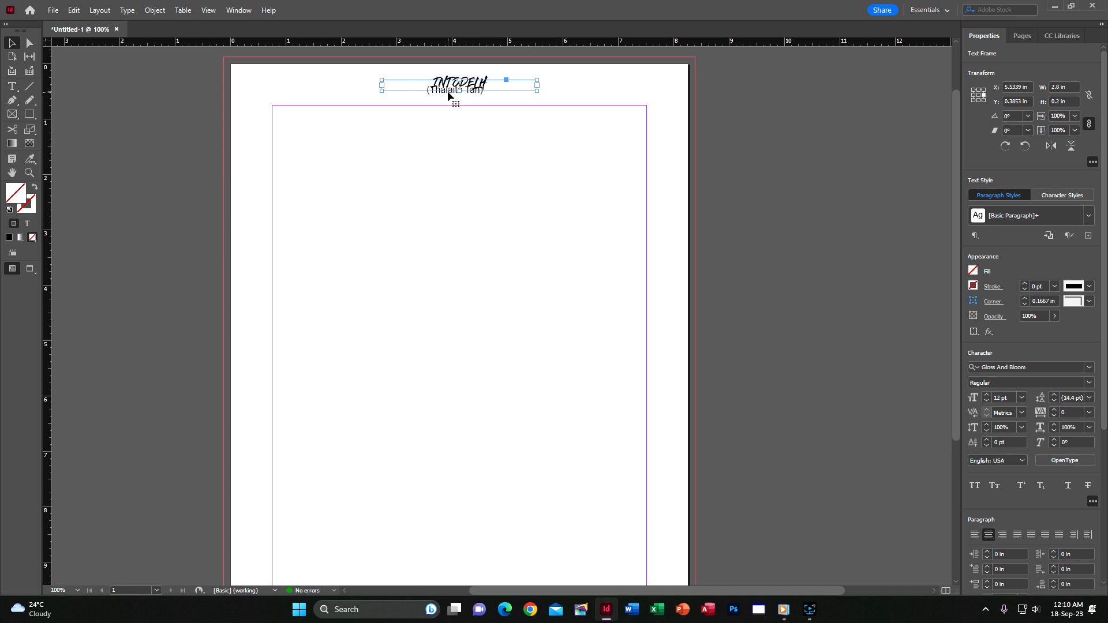
{"action": "left_click", "coordinate": [656, 94]}
{"action": "left_click", "coordinate": [480, 98]}
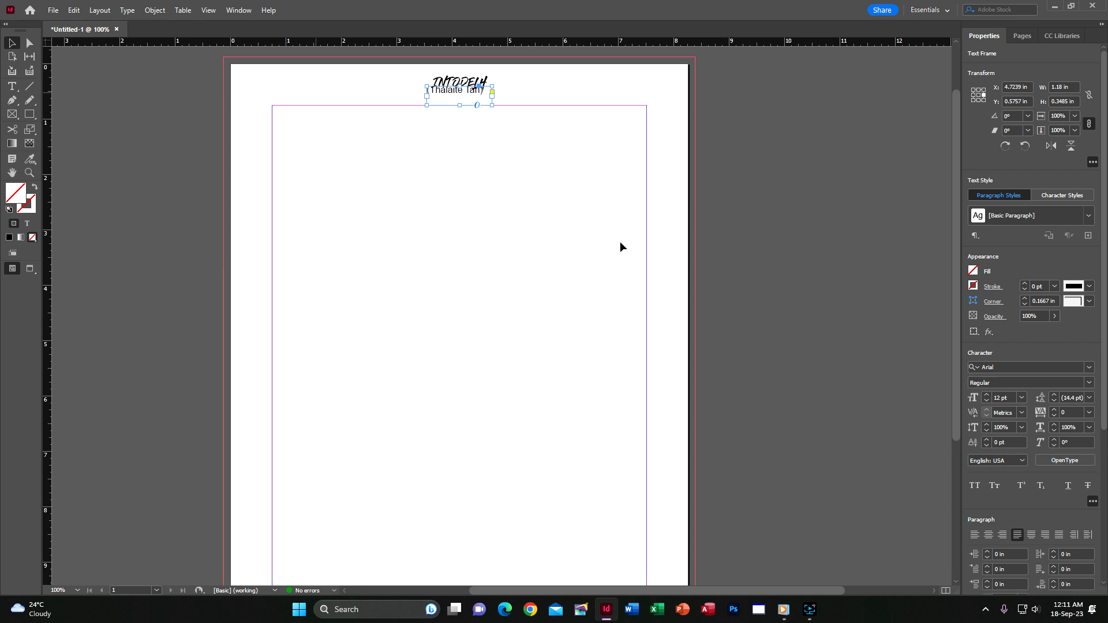
{"action": "key", "text": "ctrl+b"}
{"action": "left_click", "coordinate": [934, 434]}
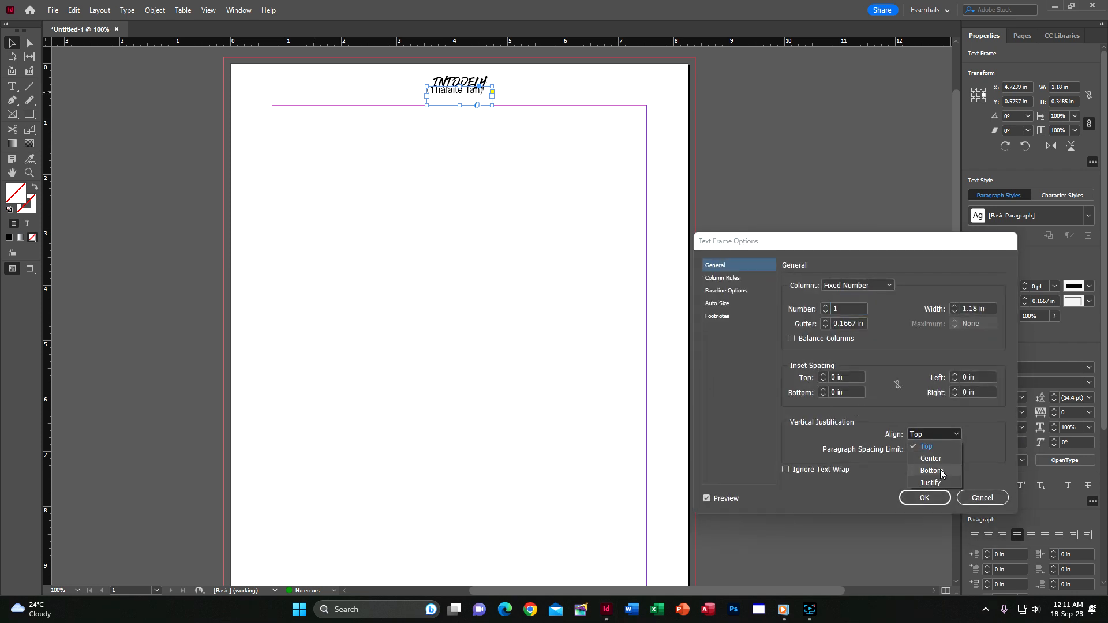
{"action": "left_click", "coordinate": [938, 472]}
{"action": "left_click", "coordinate": [924, 497]}
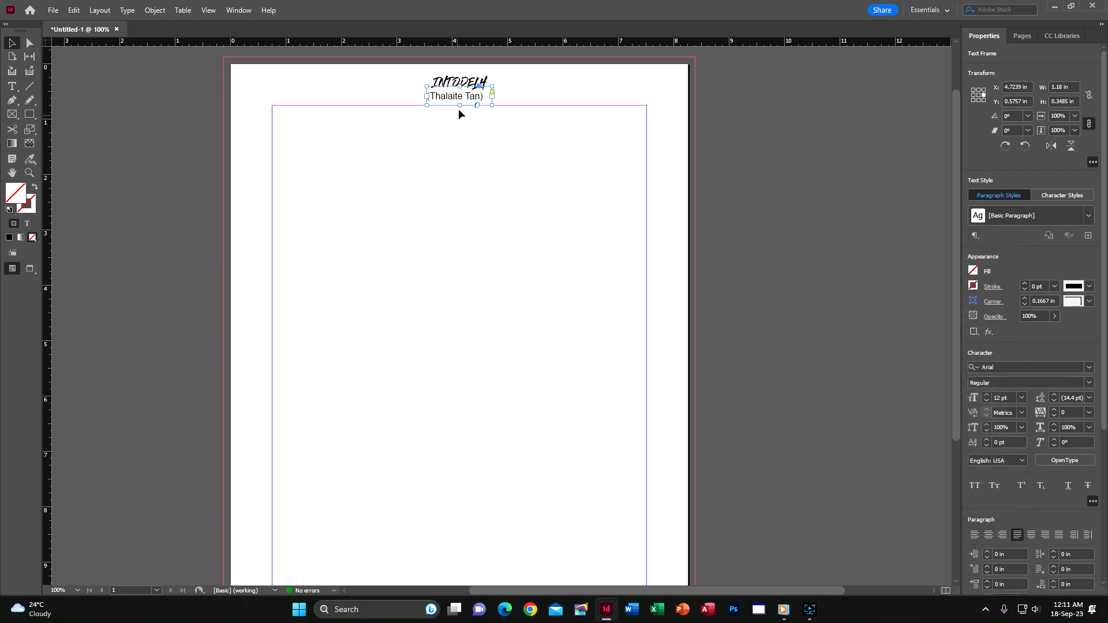
Trim the name frame to fit its text and fine-tune the heading position.
{"action": "left_click_drag", "start_coordinate": [460, 105], "coordinate": [467, 100]}
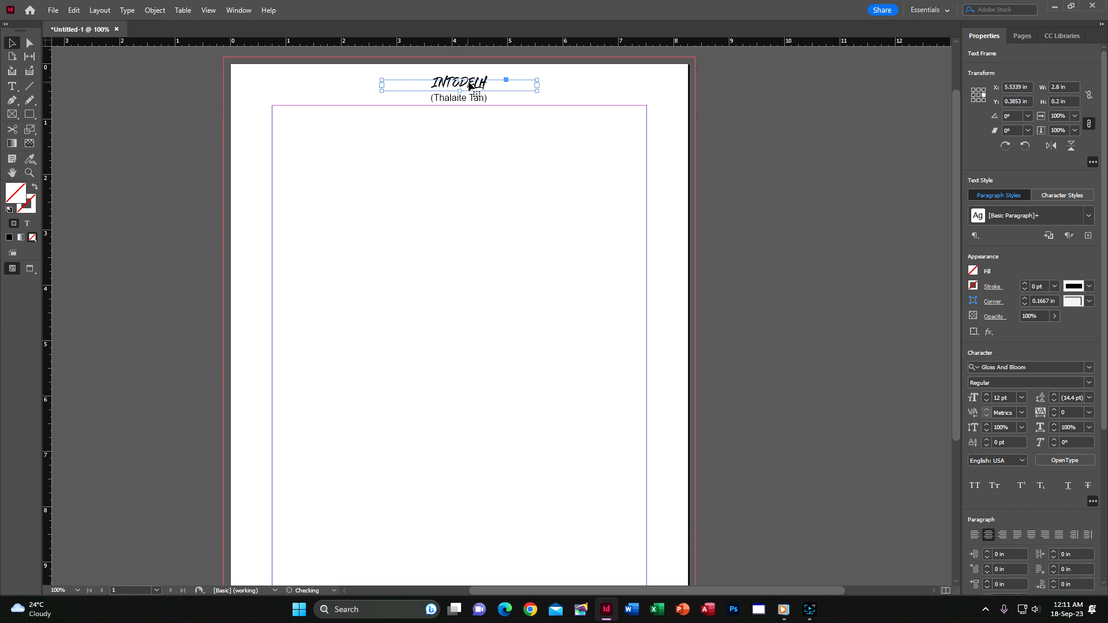
{"action": "left_click_drag", "start_coordinate": [468, 84], "coordinate": [452, 101]}
{"action": "left_click", "coordinate": [692, 111]}
{"action": "left_click", "coordinate": [471, 99]}
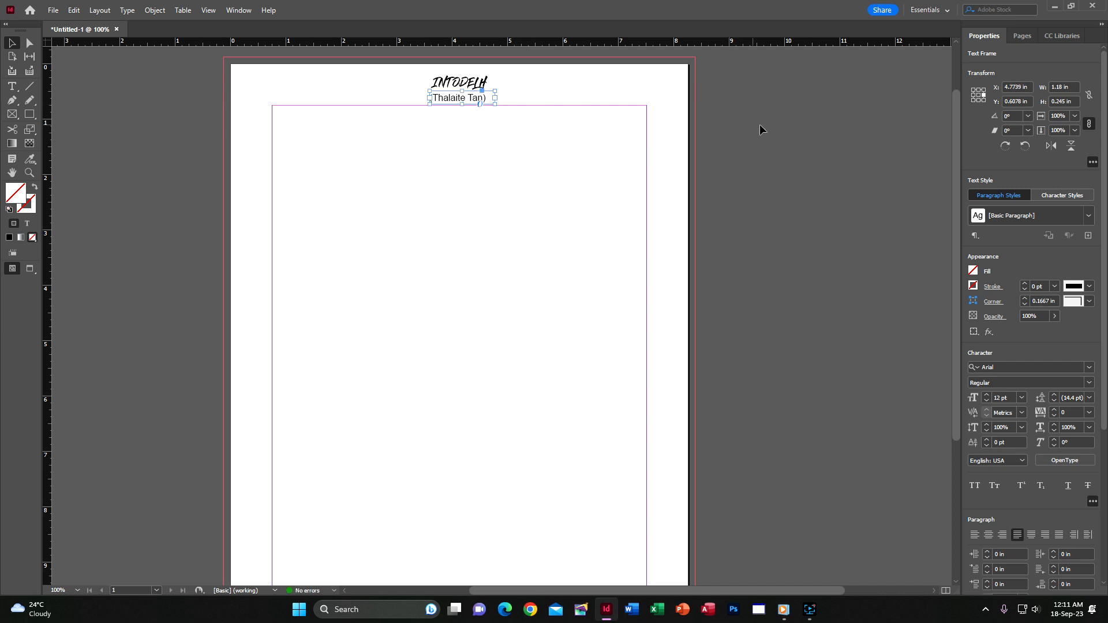
Nudge the name line into place beneath the INTODELH heading.
{"action": "left_click", "coordinate": [719, 136]}
{"action": "scroll", "coordinate": [714, 139], "scroll_direction": "up", "scroll_amount": 2}
{"action": "left_click_drag", "start_coordinate": [462, 166], "coordinate": [453, 168]}
{"action": "left_click", "coordinate": [477, 151]}
{"action": "left_click", "coordinate": [530, 241]}
{"action": "left_click", "coordinate": [783, 209]}
{"action": "scroll", "coordinate": [453, 233], "scroll_direction": "down", "scroll_amount": 5}
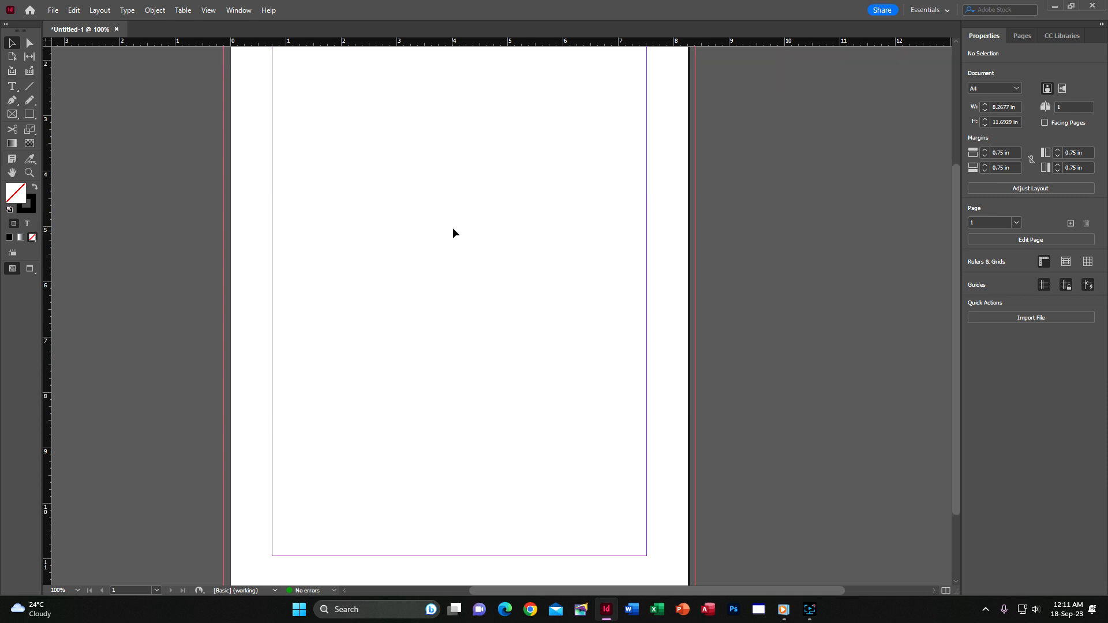
Draw a body frame across the margins and type the sentence 'Intodelh tih hian sawi fiah…kawk ber.'.
{"action": "left_click", "coordinate": [11, 86]}
{"action": "scroll", "coordinate": [309, 168], "scroll_direction": "up", "scroll_amount": 4}
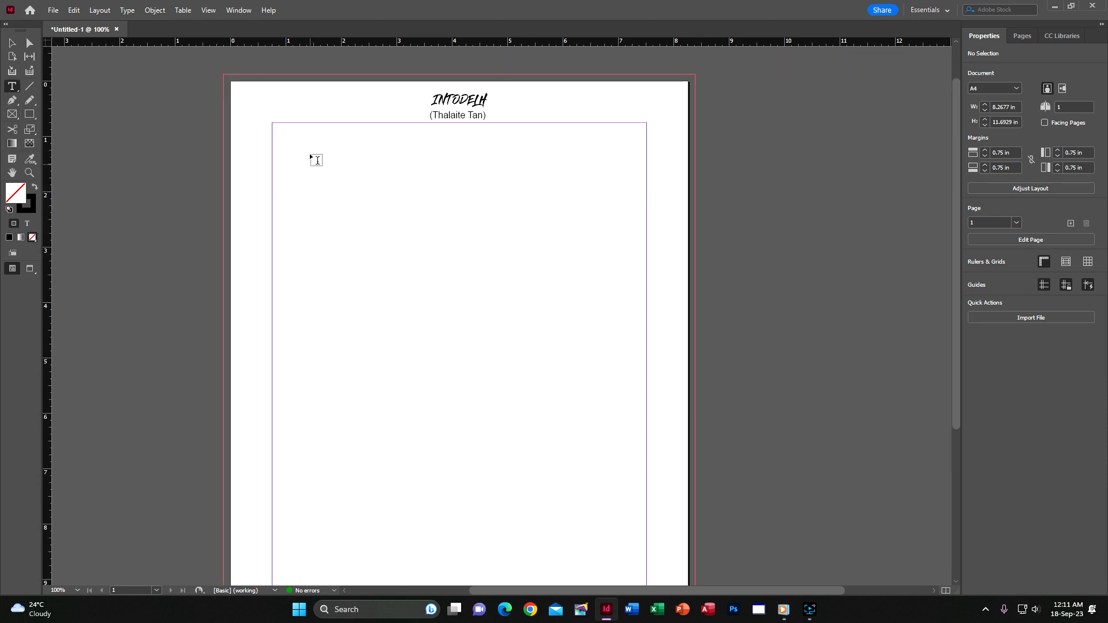
{"action": "left_click_drag", "start_coordinate": [279, 131], "coordinate": [654, 520]}
{"action": "scroll", "coordinate": [517, 448], "scroll_direction": "up", "scroll_amount": 4}
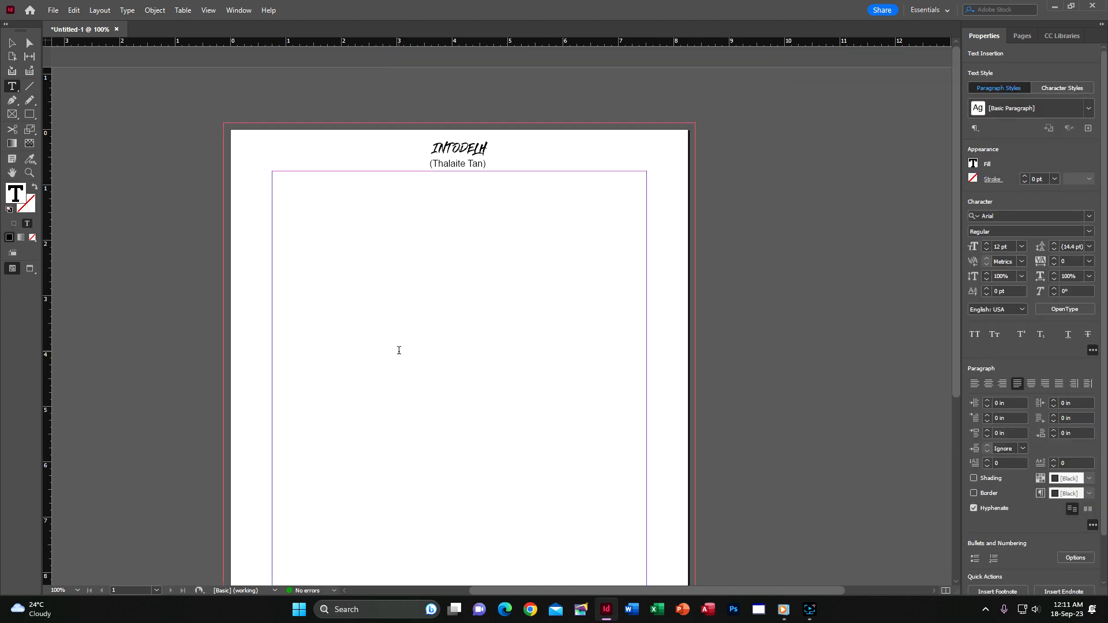
{"action": "type", "text": "Intodelh tih hian sawi fiah tam nga"}
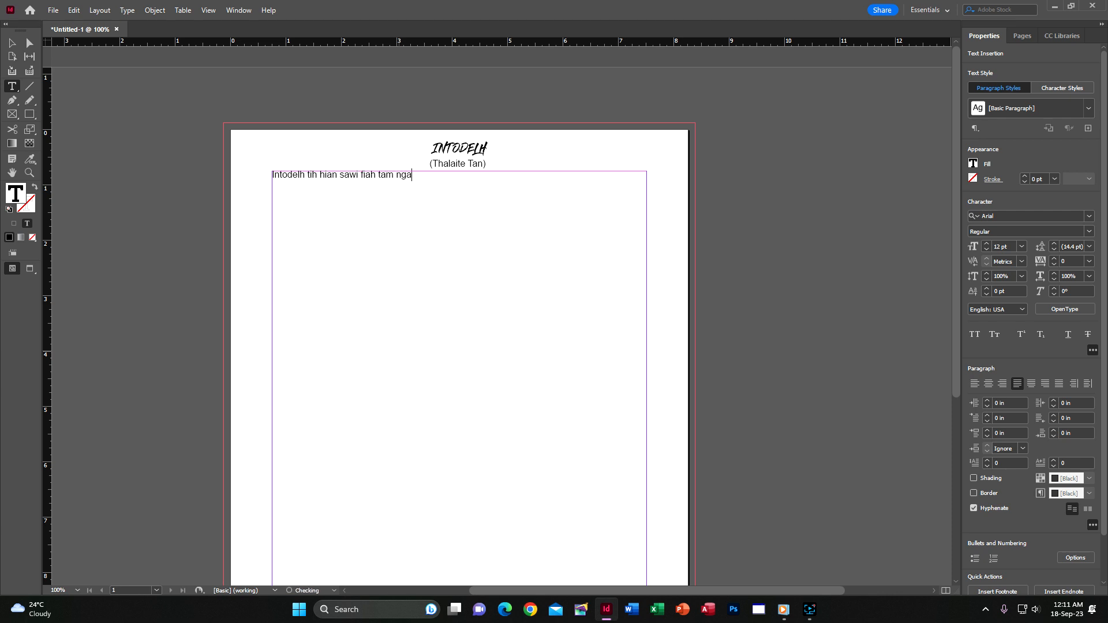
{"action": "type", "text": "i lovin kan chiang mai aw e, mamawh thawhchhuah"}
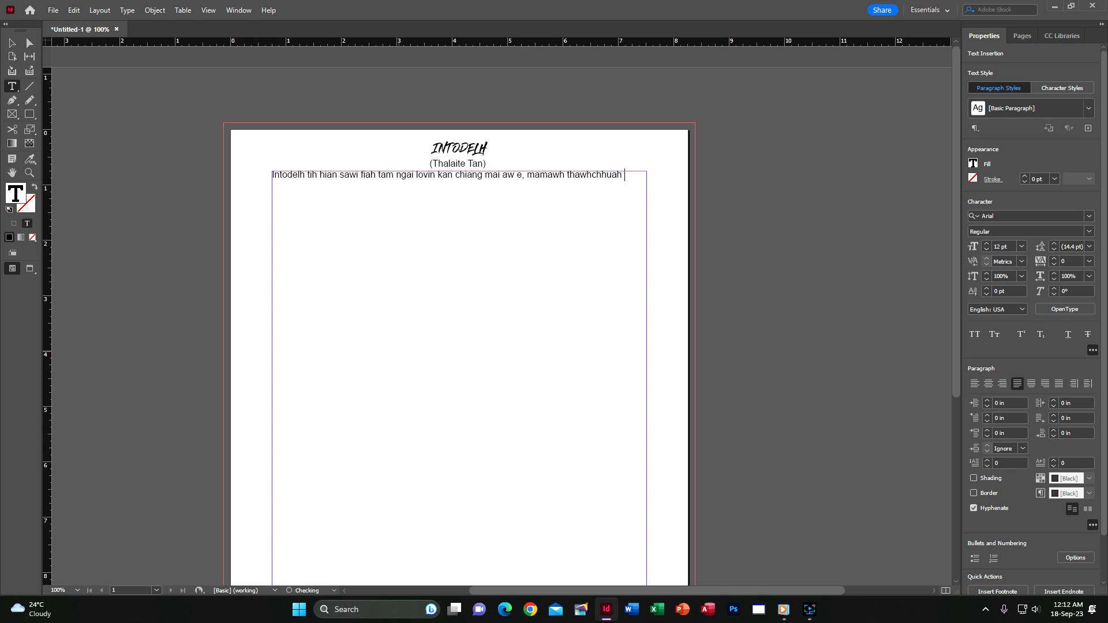
{"action": "type", "text": " leh neih a "}
{"action": "type", "text": "kawk ber"}
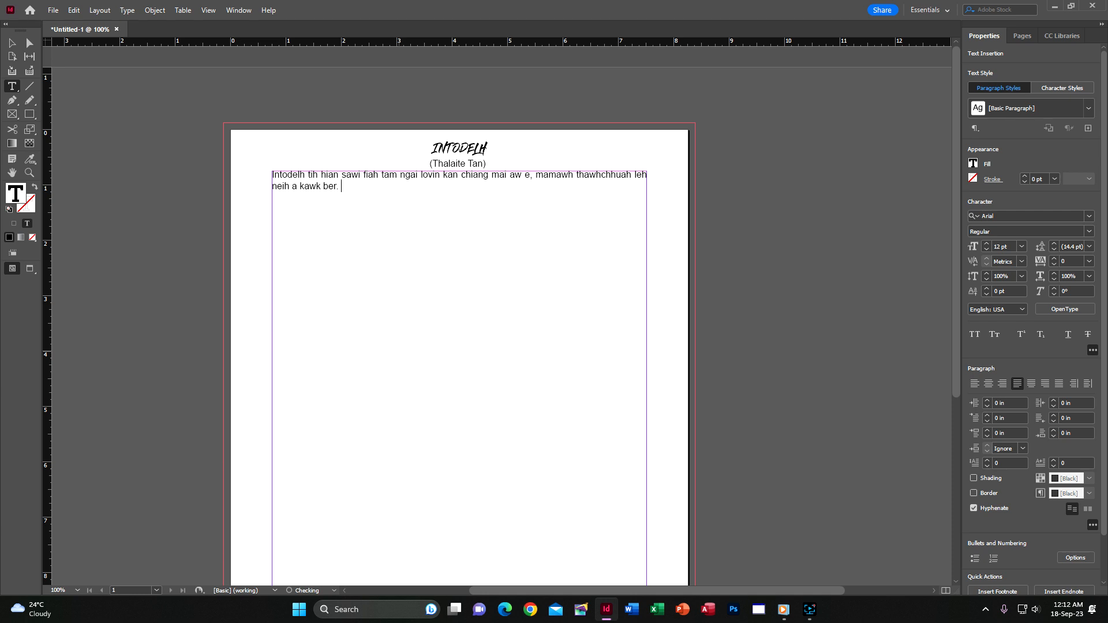
{"action": "type", "text": "."}
Copy the sentence and paste it repeatedly to fill the body frame.
{"action": "key", "text": "ctrl+a"}
{"action": "key", "text": "ctrl+c"}
{"action": "left_click", "coordinate": [398, 351]}
{"action": "key", "text": "ctrl+v"}
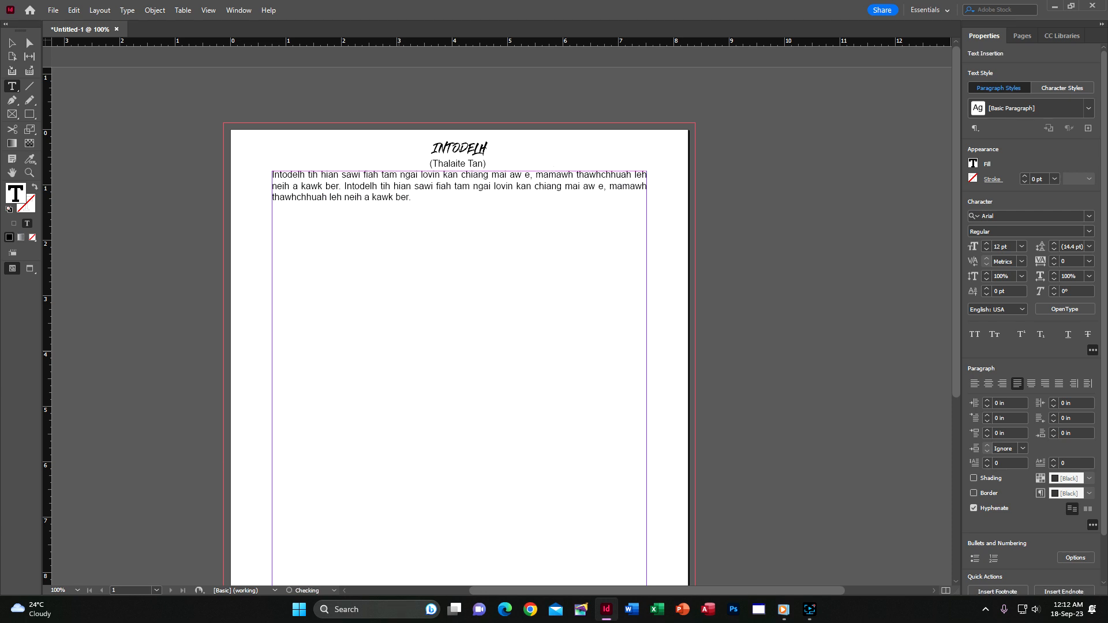
{"action": "key", "text": "ctrl+v"}
{"action": "key", "text": "ctrl+v"}
{"action": "key", "text": "ctrl+v"}
{"action": "key", "text": "ctrl+v"}
{"action": "key", "text": "ctrl+v"}
{"action": "key", "text": "ctrl+v"}
{"action": "key", "text": "ctrl+v"}
{"action": "key", "text": "ctrl+v"}
{"action": "key", "text": "ctrl+v"}
{"action": "key", "text": "ctrl+v"}
{"action": "key", "text": "ctrl+v"}
{"action": "key", "text": "ctrl+v"}
{"action": "key", "text": "ctrl+v"}
{"action": "key", "text": "ctrl+v"}
{"action": "key", "text": "ctrl+v"}
{"action": "key", "text": "ctrl+v"}
{"action": "key", "text": "ctrl+v"}
{"action": "key", "text": "ctrl+v"}
{"action": "key", "text": "ctrl+v"}
{"action": "key", "text": "ctrl+v"}
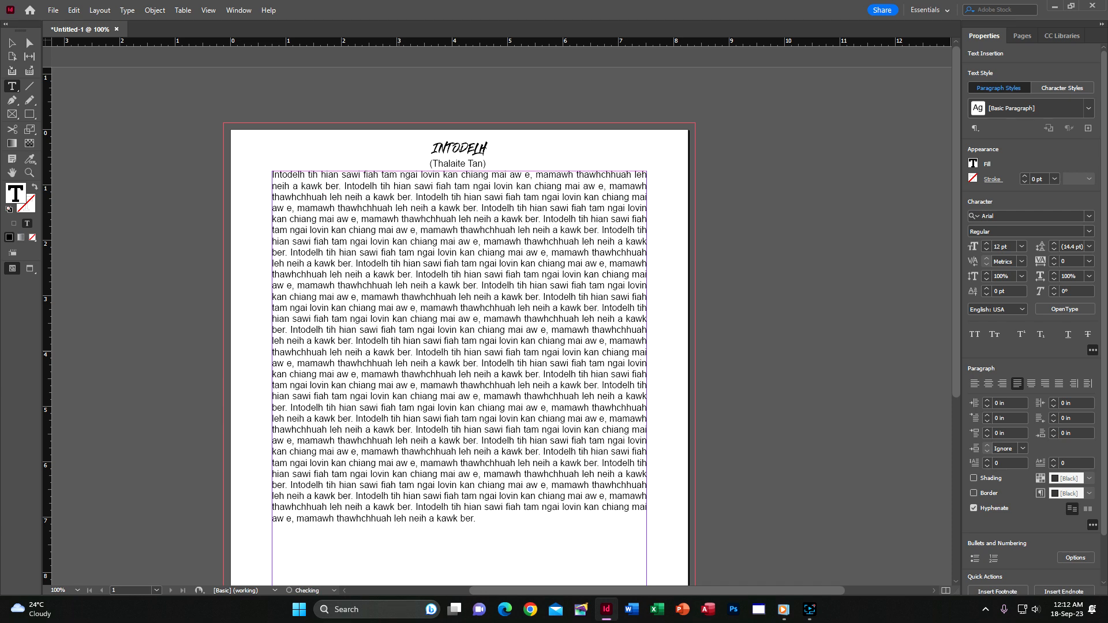
{"action": "key", "text": "ctrl+v"}
Start a new paragraph after the first 'kawk ber.' sentence.
{"action": "left_click", "coordinate": [12, 44]}
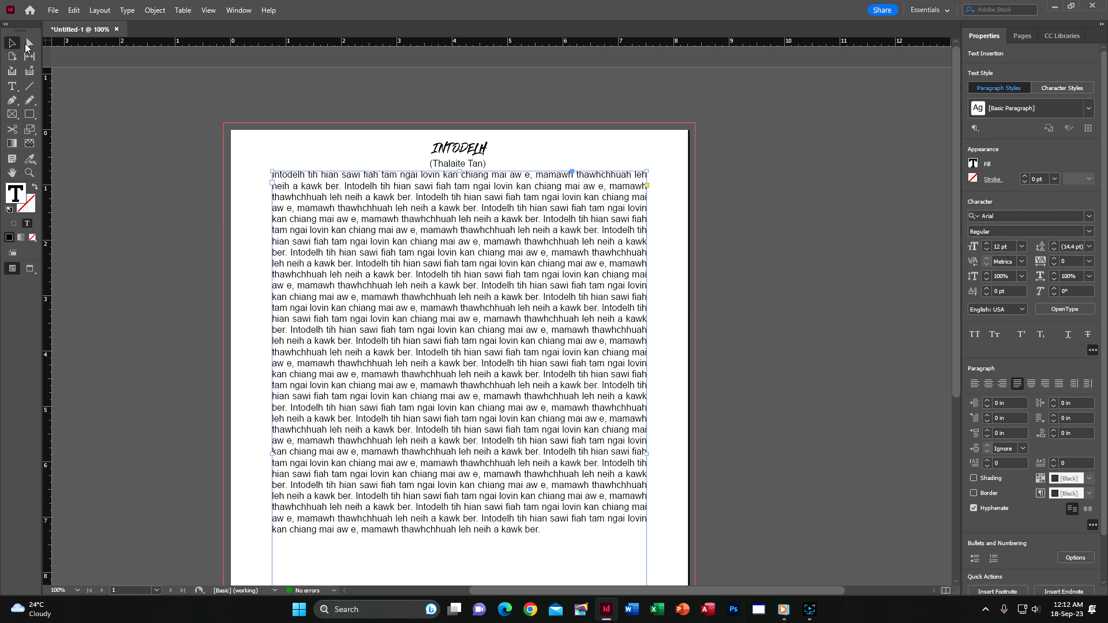
{"action": "left_click", "coordinate": [12, 86]}
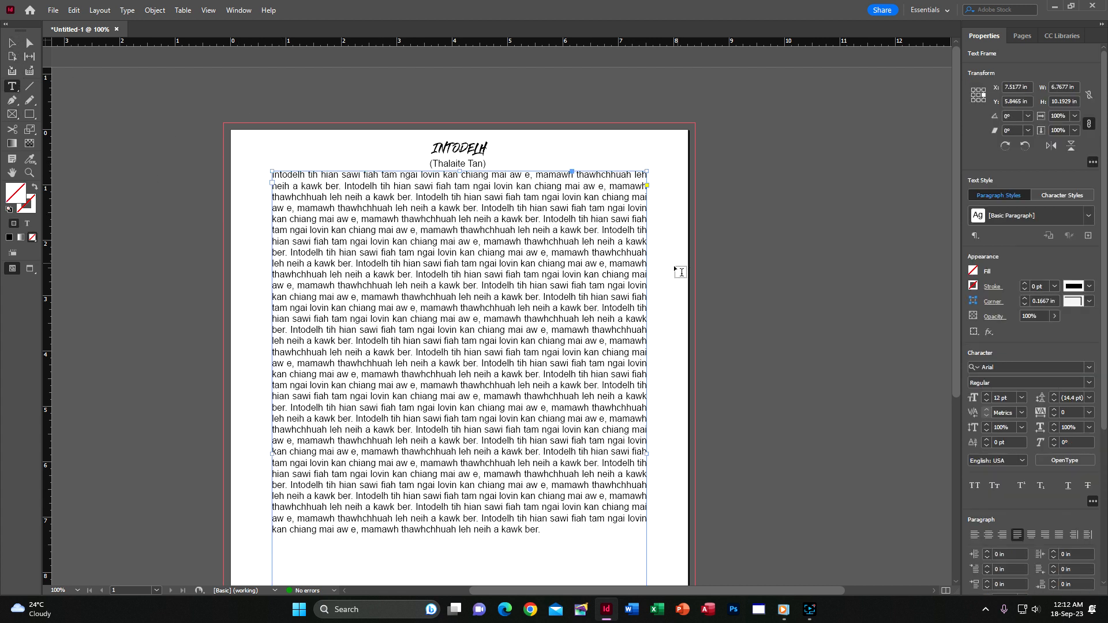
{"action": "left_click", "coordinate": [601, 238]}
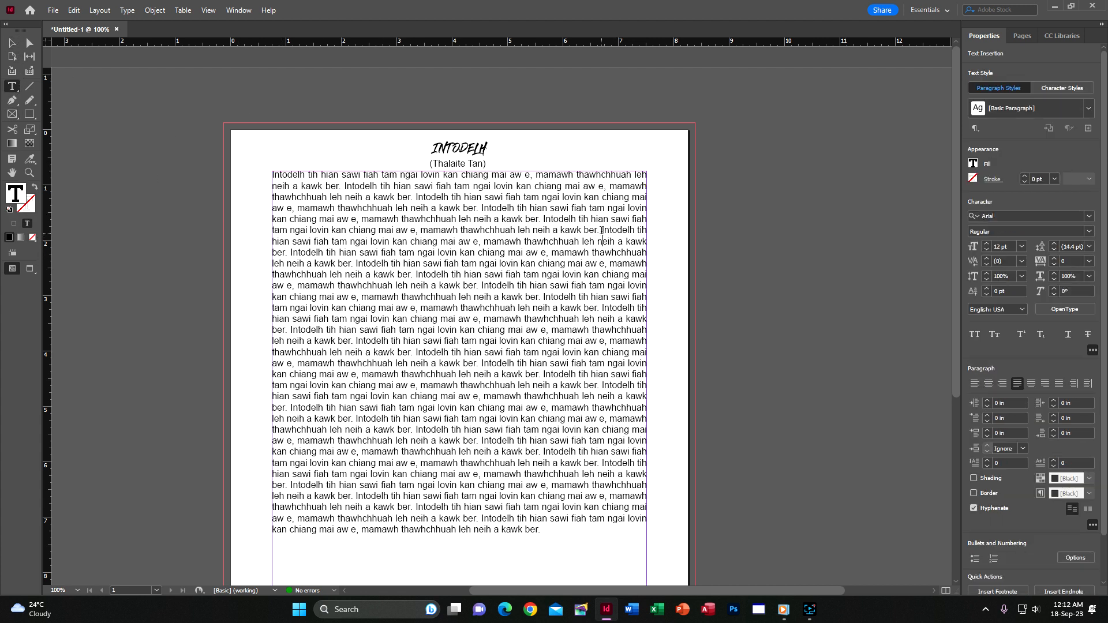
{"action": "key", "text": "BackSpace"}
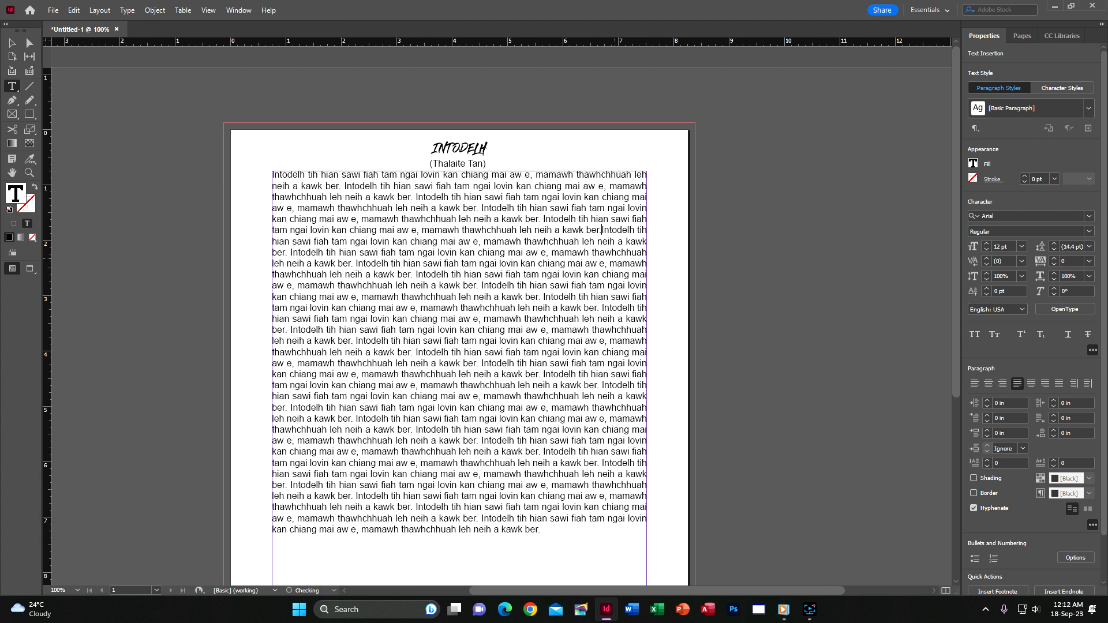
{"action": "key", "text": "Return"}
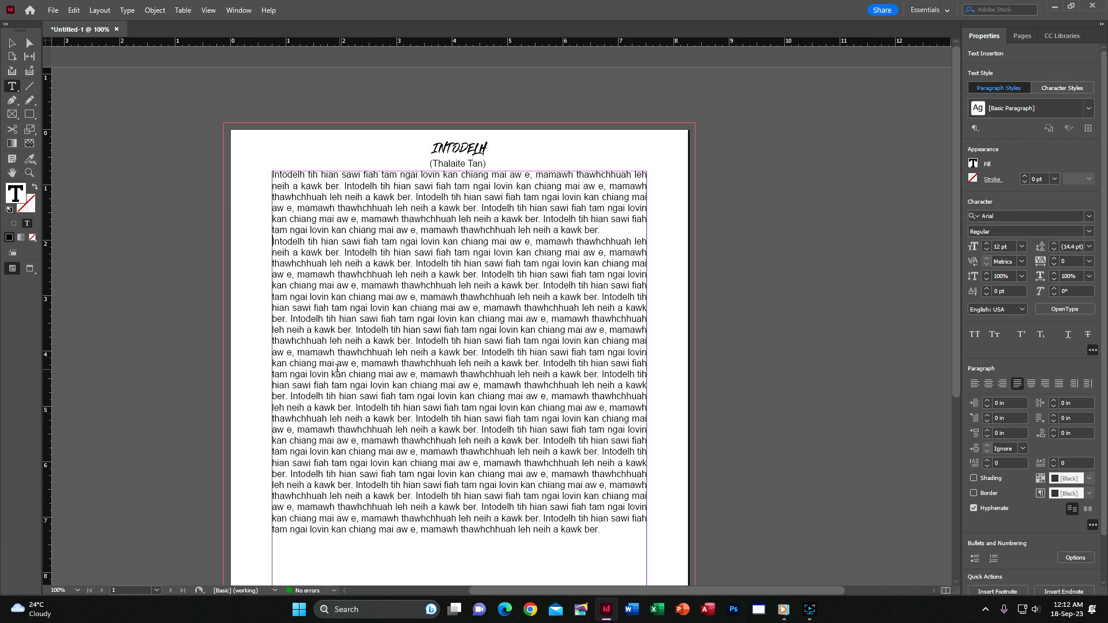
{"action": "left_click", "coordinate": [418, 419]}
Break the text into a third paragraph at a later sentence.
{"action": "key", "text": "Return"}
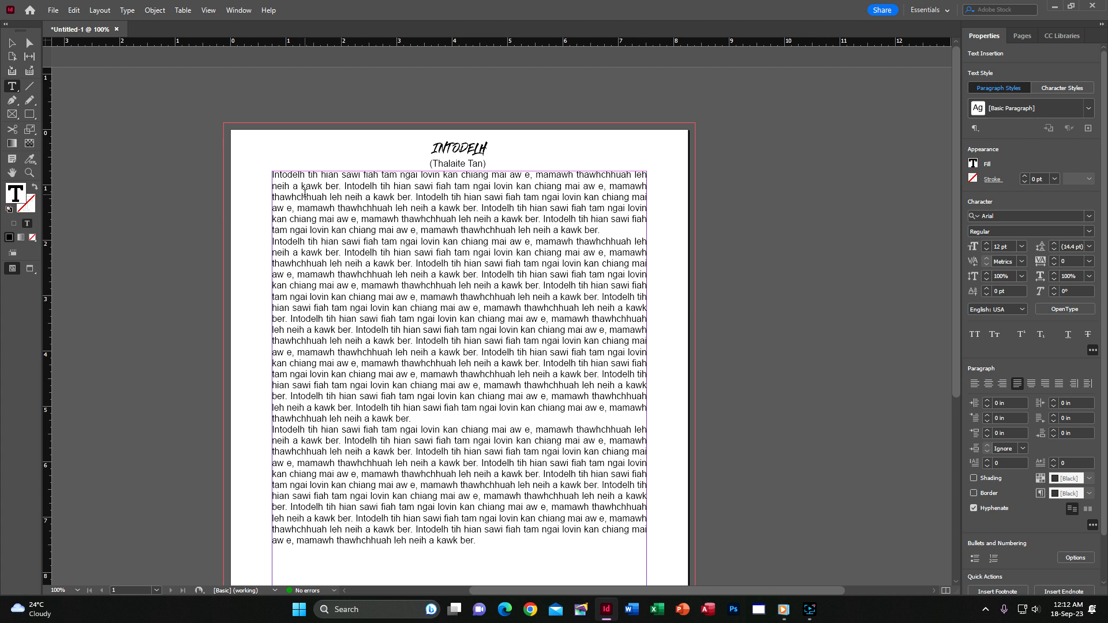
{"action": "left_click", "coordinate": [279, 174]}
{"action": "left_click", "coordinate": [1093, 351]}
{"action": "left_click", "coordinate": [1095, 276]}
{"action": "left_click", "coordinate": [988, 430]}
{"action": "key", "text": "ctrl+z"}
Give all body paragraphs 0.05 in of space after.
{"action": "key", "text": "ctrl+a"}
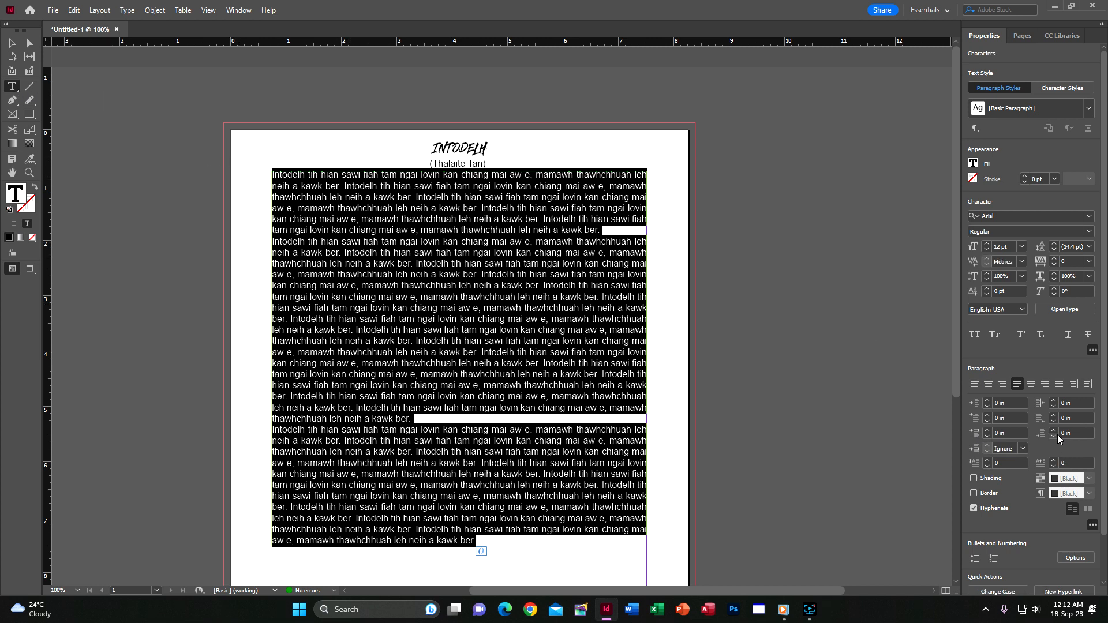
{"action": "left_click", "coordinate": [1062, 433]}
{"action": "type", "text": "0.05"}
{"action": "key", "text": "Return"}
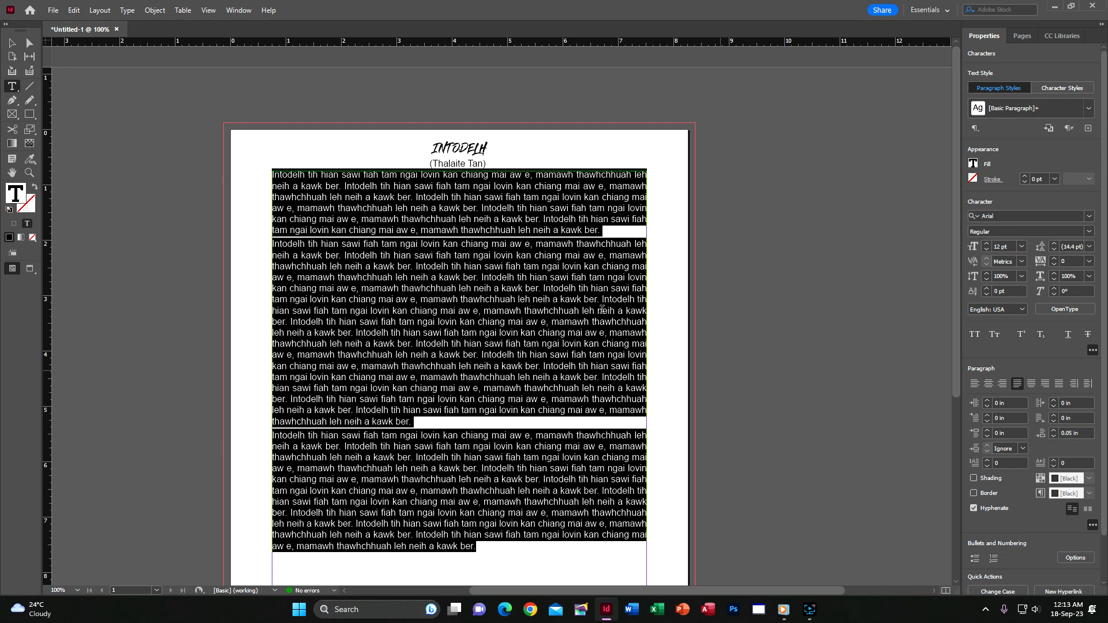
{"action": "left_click", "coordinate": [548, 308]}
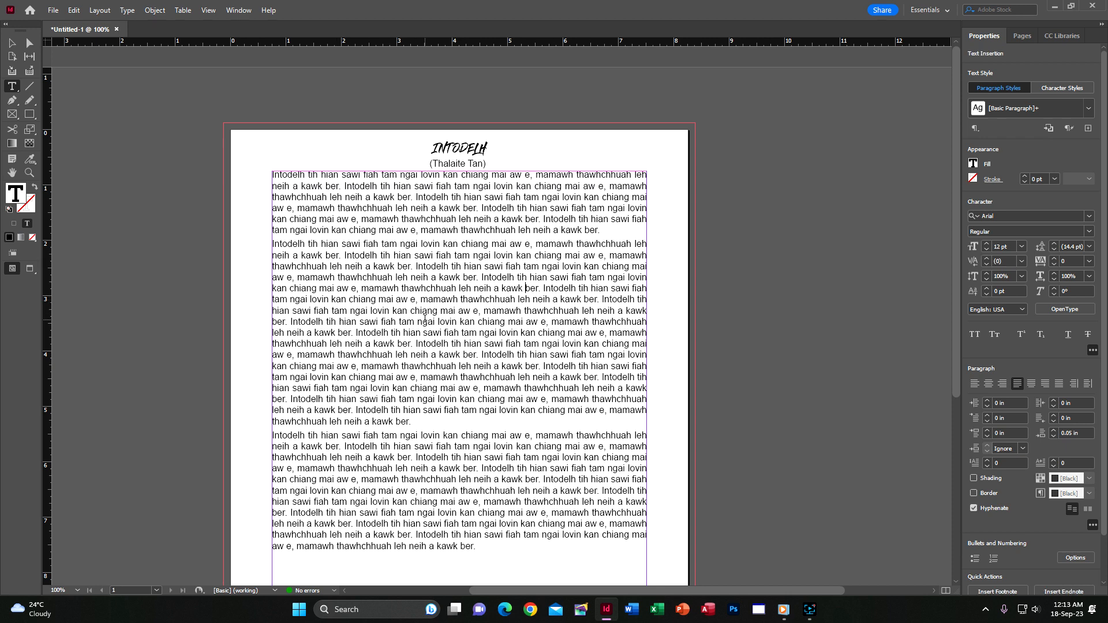
{"action": "key", "text": "ctrl+a"}
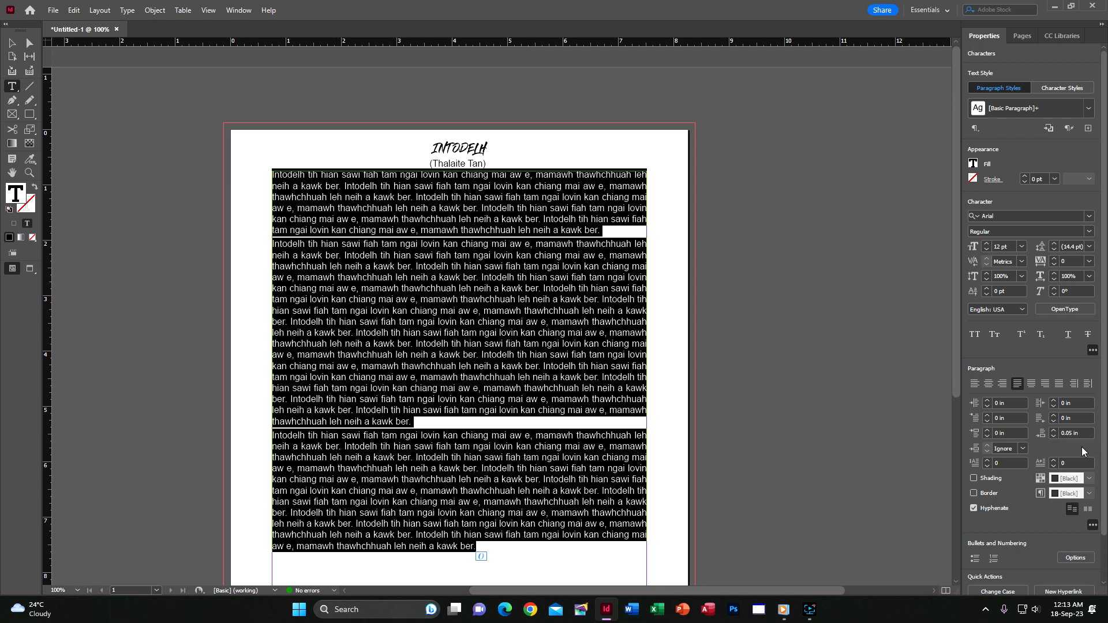
{"action": "left_click", "coordinate": [409, 273]}
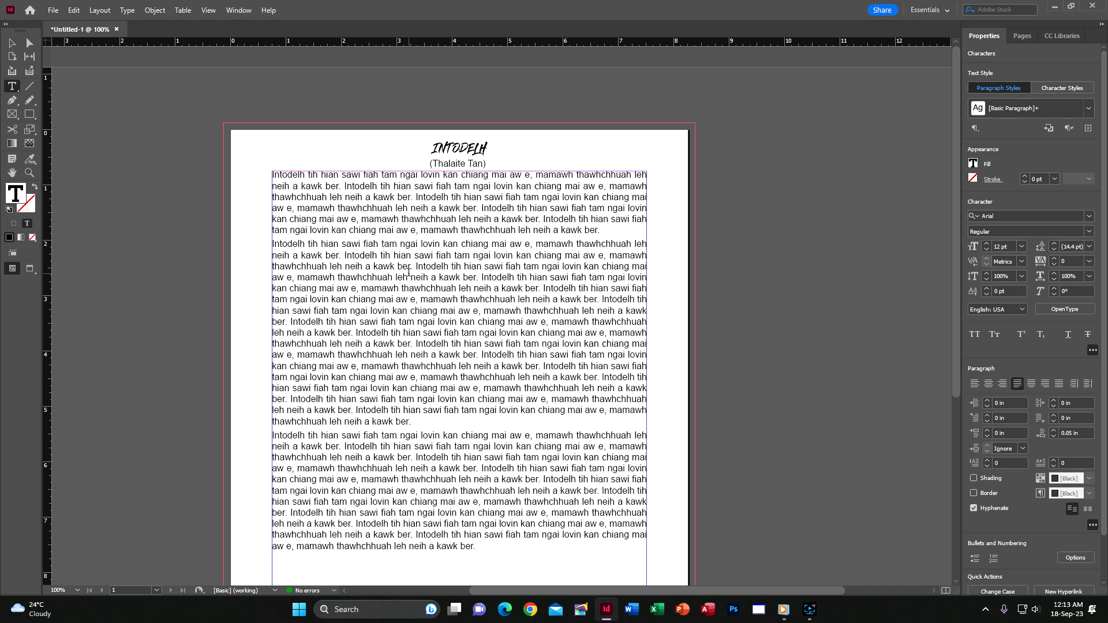
{"action": "left_click_drag", "start_coordinate": [271, 243], "coordinate": [481, 556]}
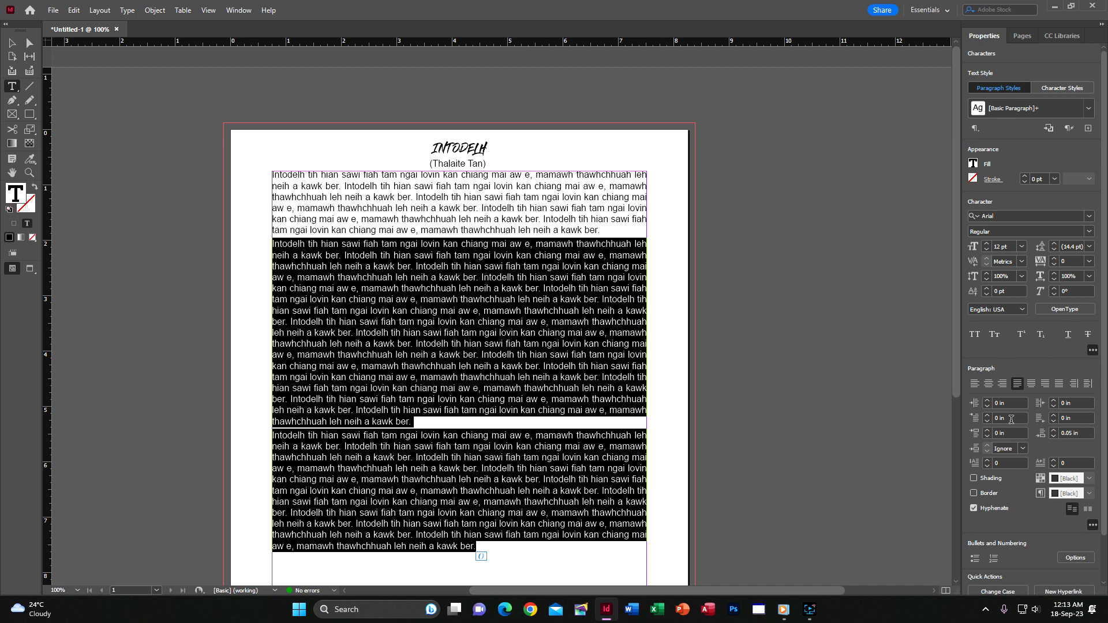
Give the second and third paragraphs a 0.5 in first-line indent.
{"action": "left_click", "coordinate": [976, 417]}
{"action": "type", "text": "0.5"}
{"action": "key", "text": "Return"}
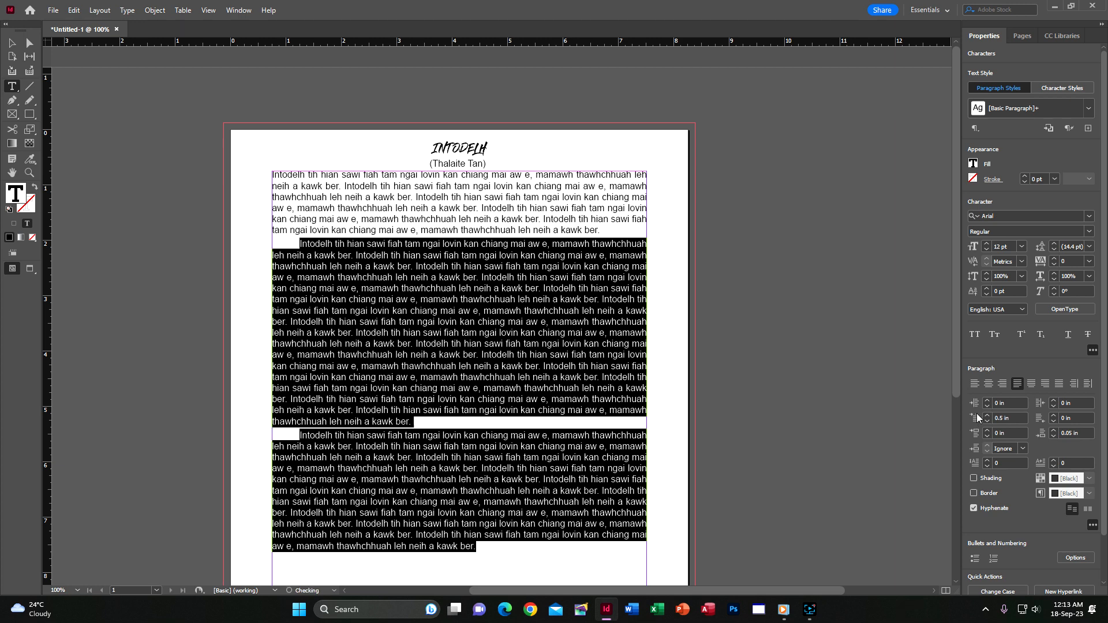
{"action": "left_click", "coordinate": [410, 344]}
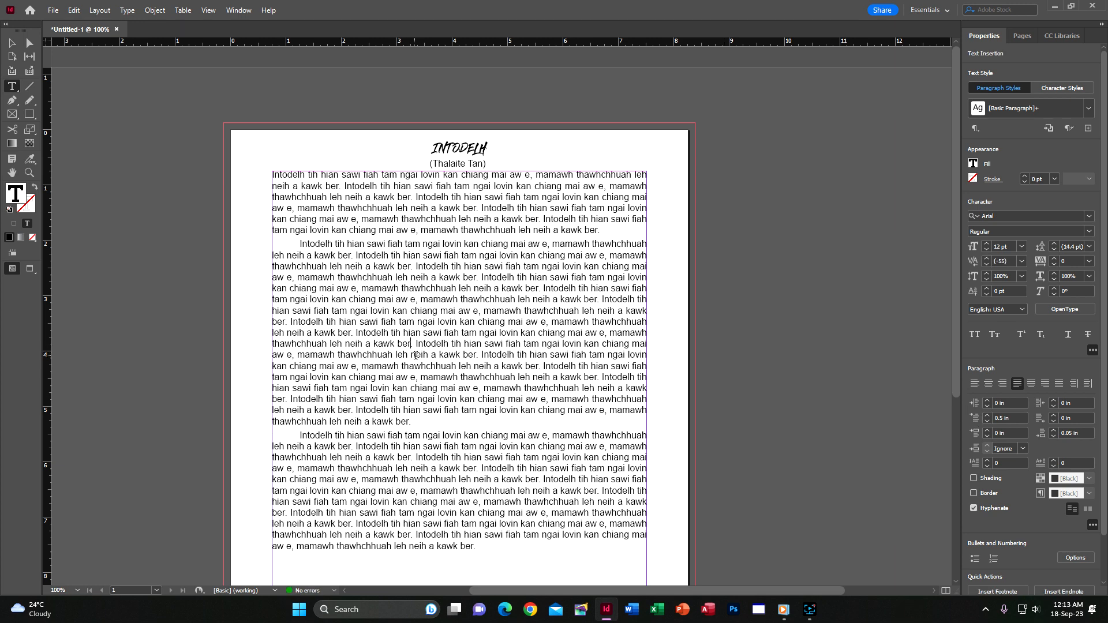
Add a three-line, one-character drop cap to the first paragraph.
{"action": "left_click", "coordinate": [275, 175]}
{"action": "left_click", "coordinate": [987, 460]}
{"action": "left_click", "coordinate": [987, 460]}
{"action": "left_click", "coordinate": [987, 459]}
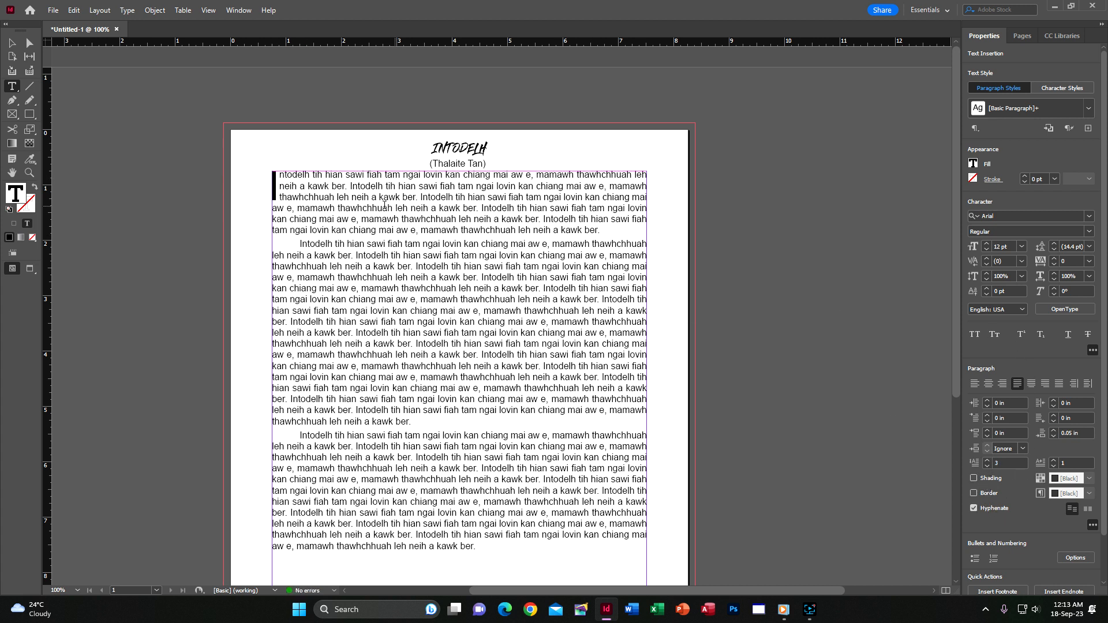
{"action": "left_click_drag", "start_coordinate": [274, 176], "coordinate": [268, 180]}
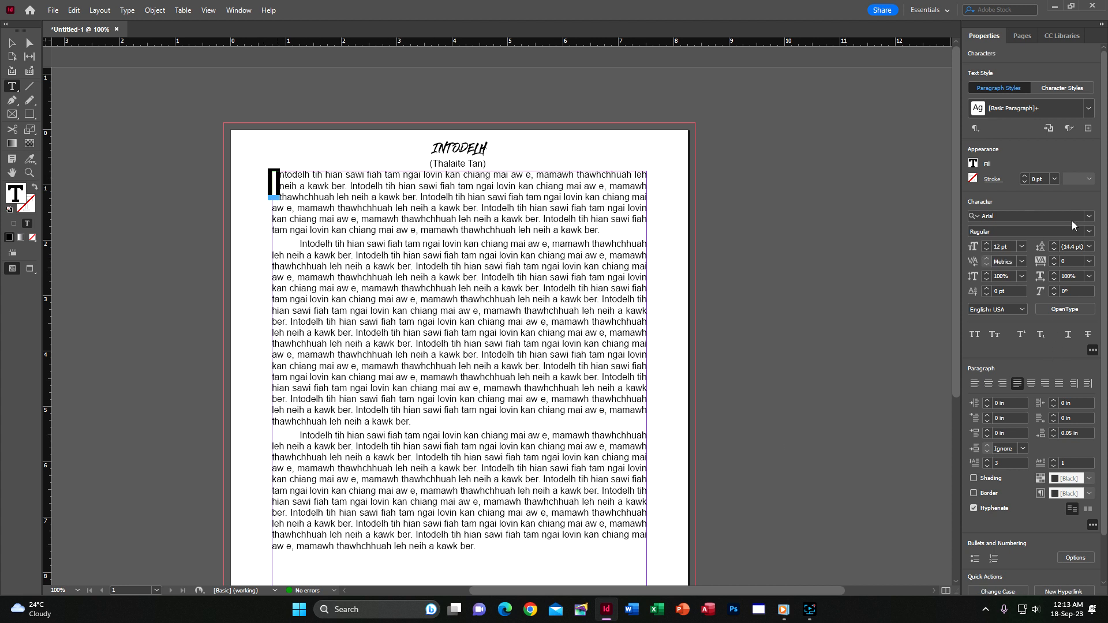
Set the drop cap I in the Cookie script font.
{"action": "left_click", "coordinate": [1089, 216]}
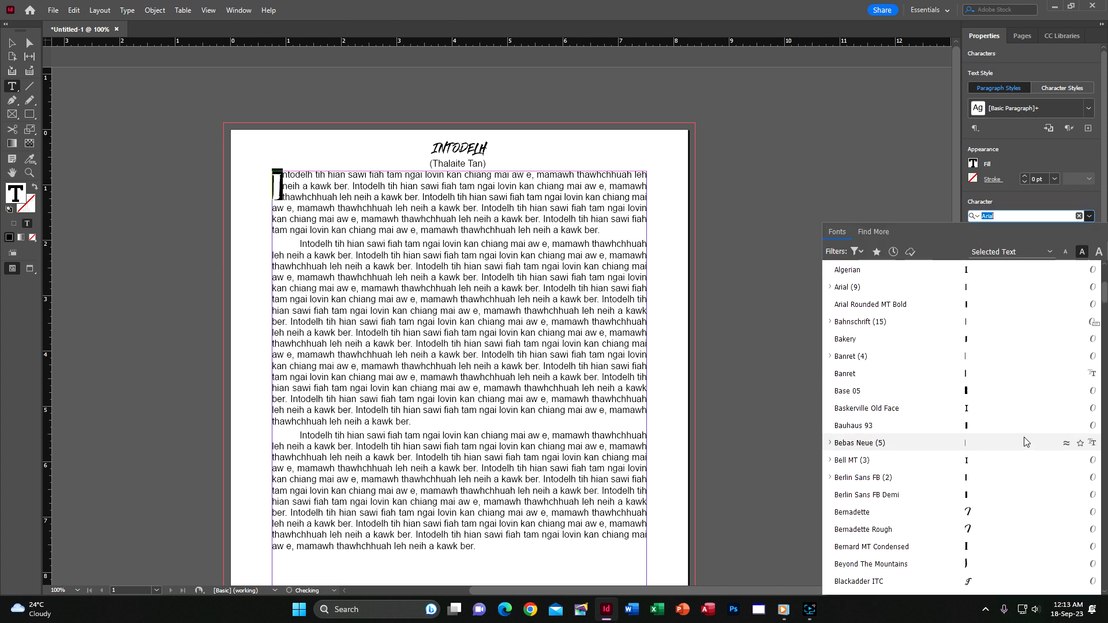
{"action": "scroll", "coordinate": [1025, 442], "scroll_direction": "down", "scroll_amount": 5}
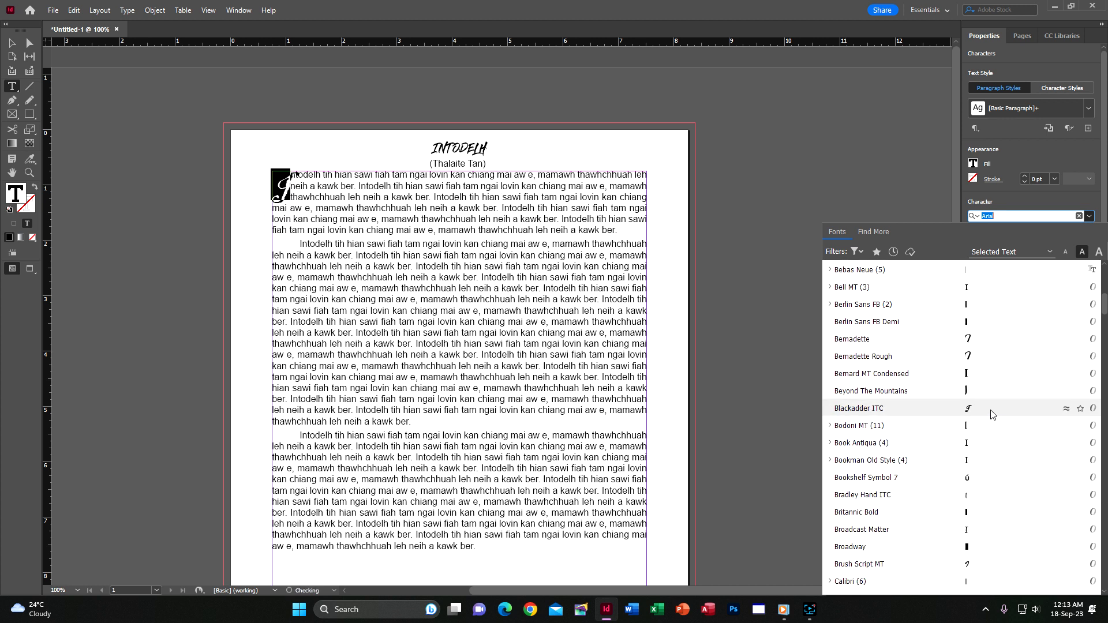
{"action": "scroll", "coordinate": [1006, 512], "scroll_direction": "down", "scroll_amount": 3}
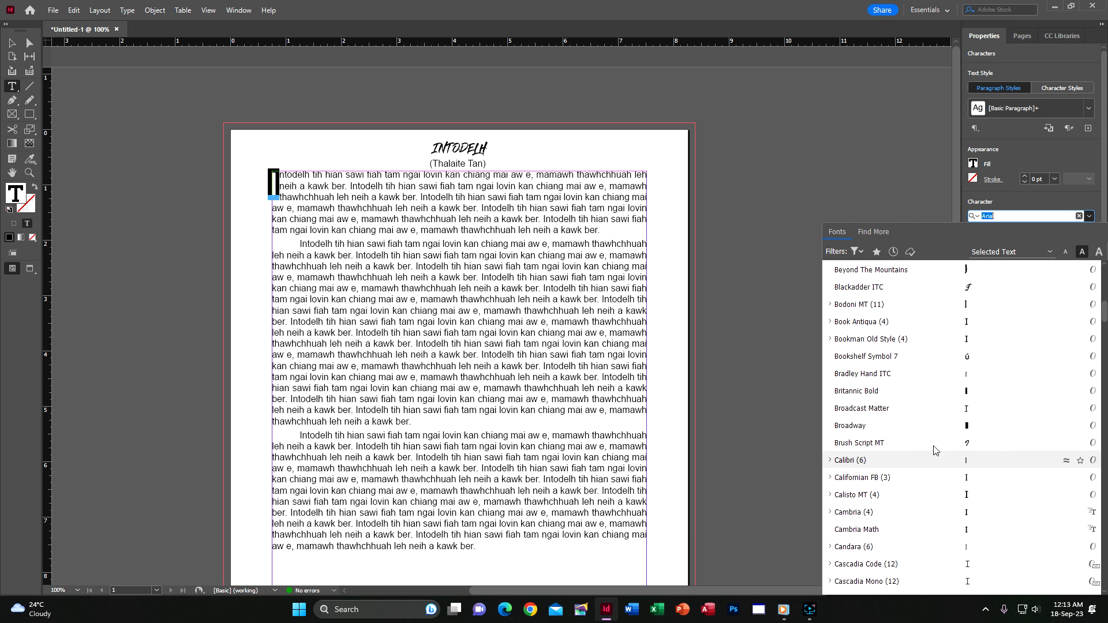
{"action": "scroll", "coordinate": [987, 449], "scroll_direction": "down", "scroll_amount": 4}
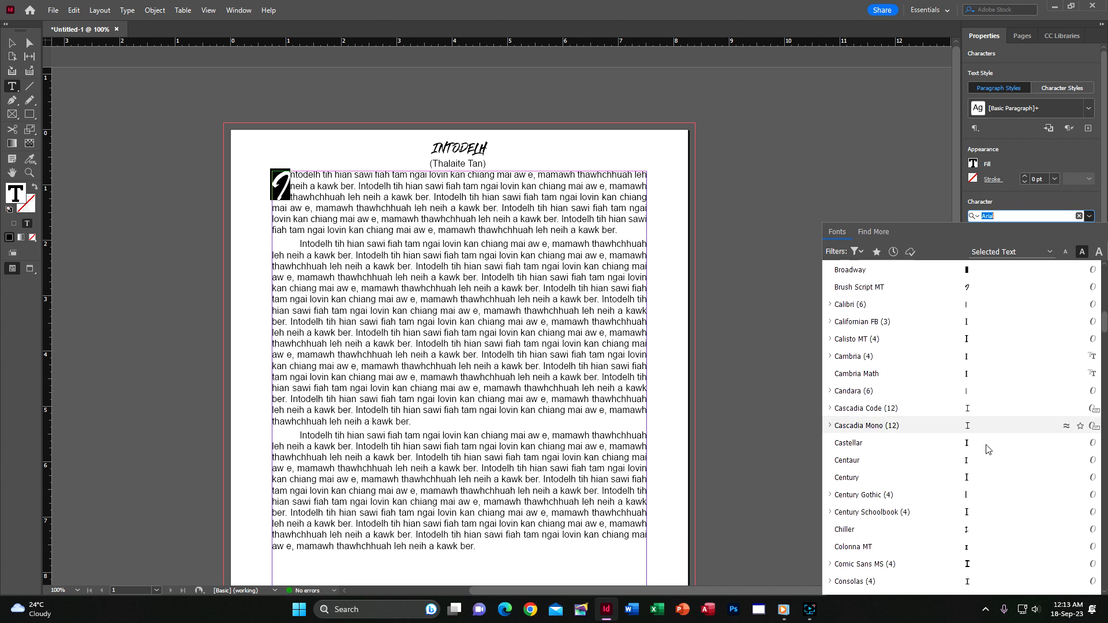
{"action": "scroll", "coordinate": [987, 449], "scroll_direction": "down", "scroll_amount": 4}
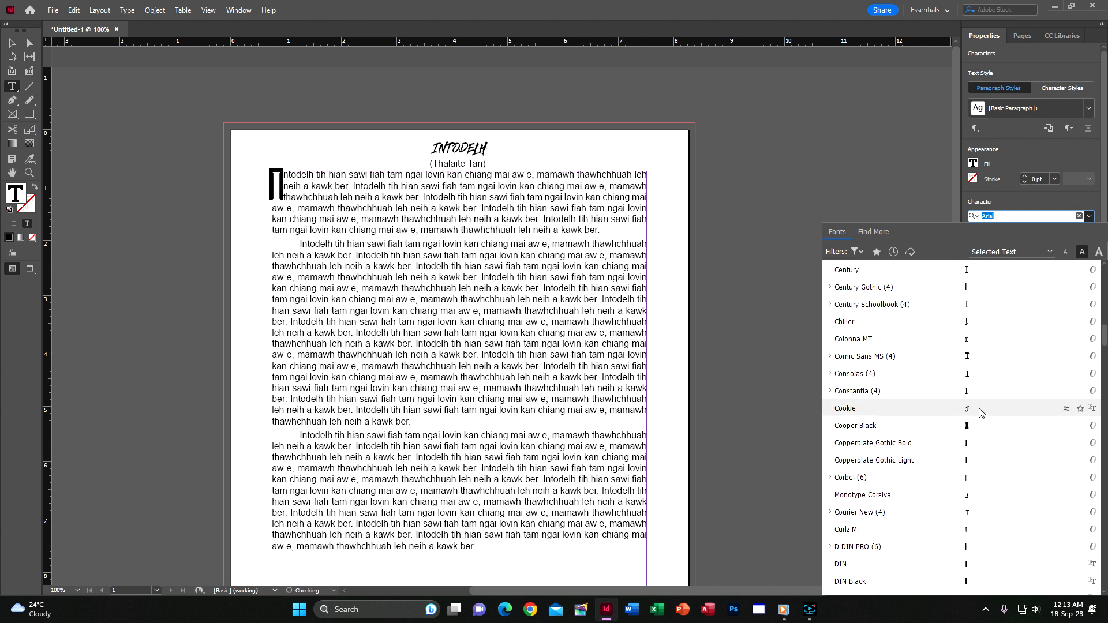
{"action": "left_click", "coordinate": [979, 412]}
{"action": "left_click", "coordinate": [292, 176]}
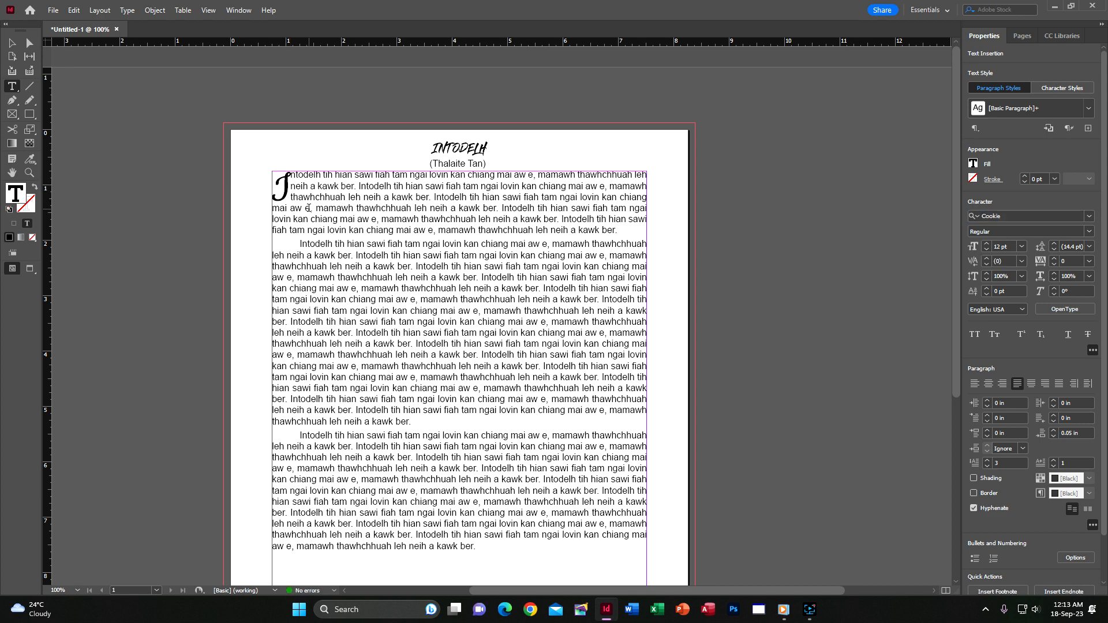
Raise the drop cap's tracking to 20.
{"action": "scroll", "coordinate": [309, 210], "scroll_direction": "left", "scroll_amount": 3}
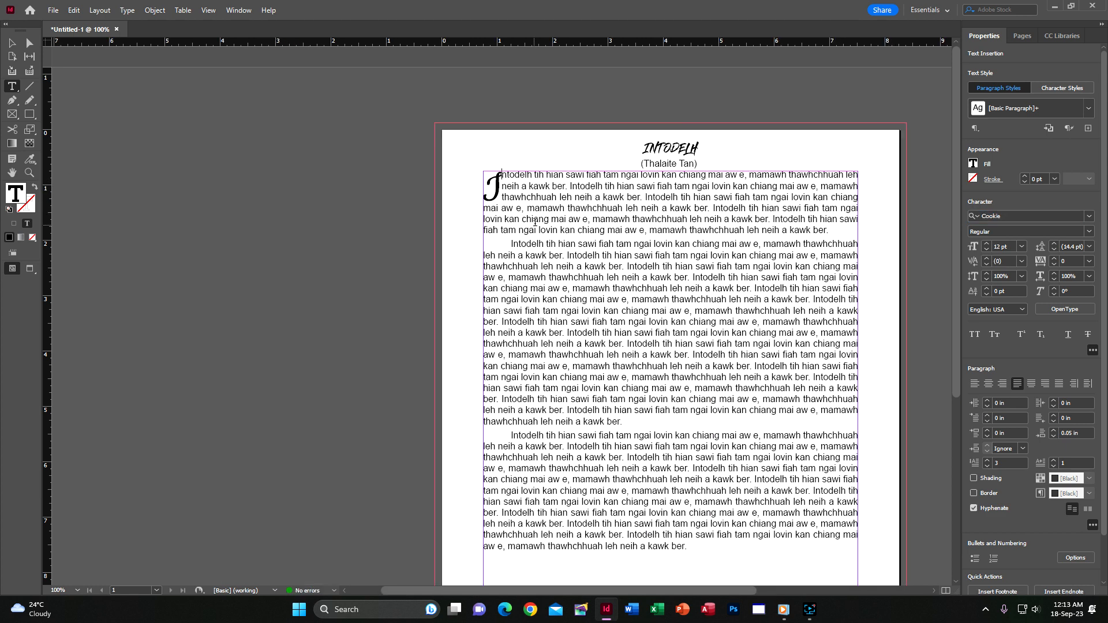
{"action": "scroll", "coordinate": [575, 211], "scroll_direction": "right", "scroll_amount": 2}
{"action": "scroll", "coordinate": [574, 211], "scroll_direction": "down", "scroll_amount": 1}
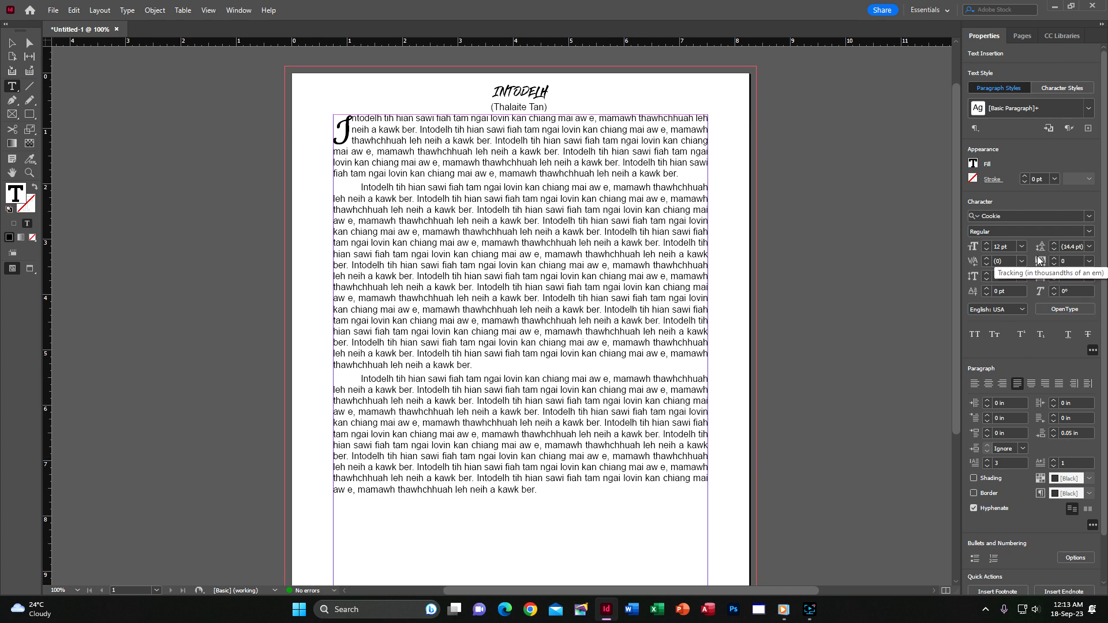
{"action": "left_click", "coordinate": [1055, 258]}
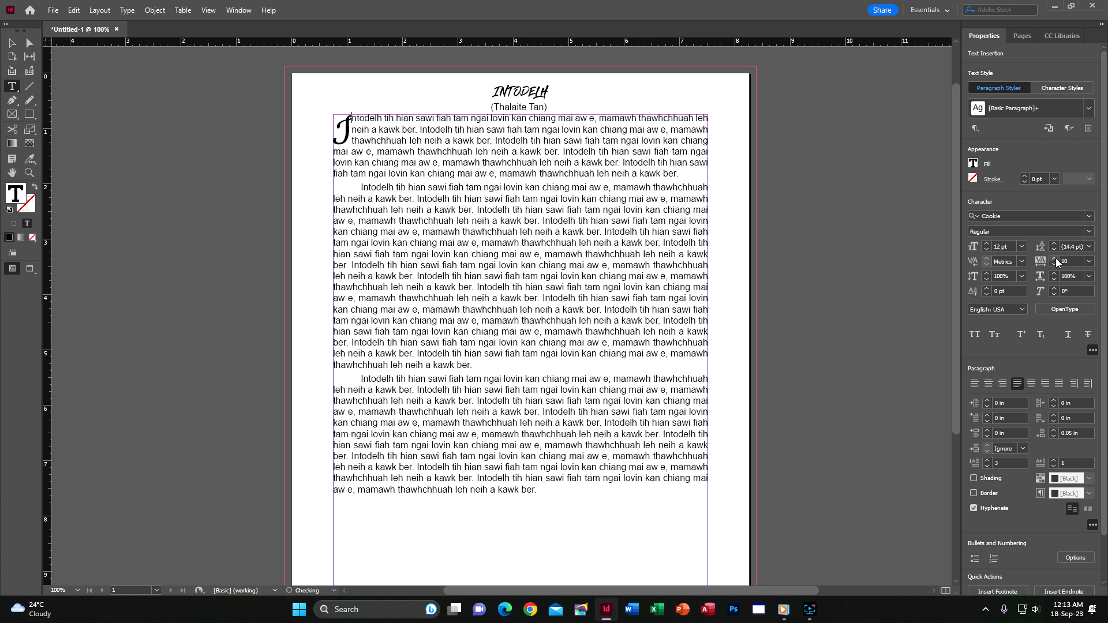
{"action": "left_click", "coordinate": [1055, 258]}
{"action": "left_click", "coordinate": [1055, 258]}
{"action": "left_click_drag", "start_coordinate": [336, 129], "coordinate": [357, 121]}
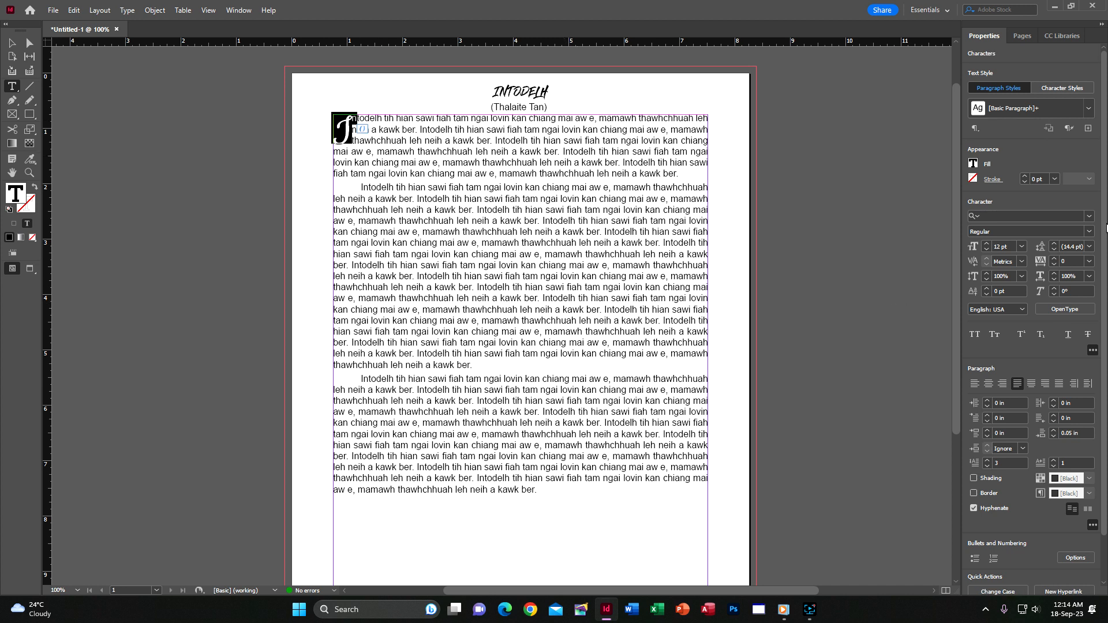
{"action": "left_click", "coordinate": [1055, 258]}
{"action": "left_click", "coordinate": [1055, 258]}
{"action": "left_click", "coordinate": [380, 131]}
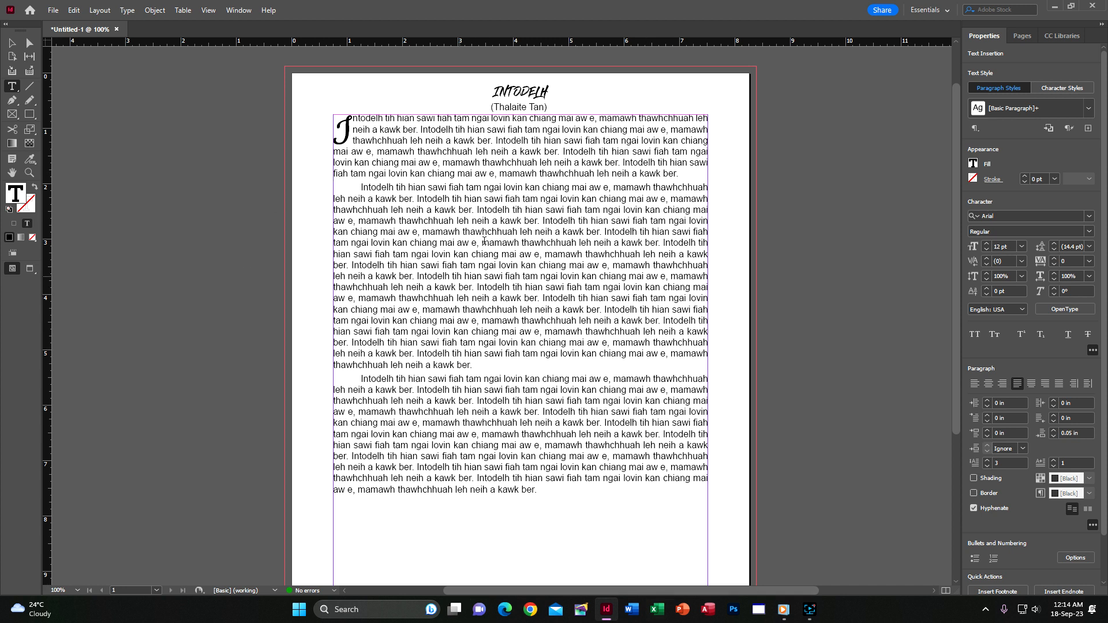
Select the title INTODELH and apply the Eras Bold ITC font.
{"action": "left_click_drag", "start_coordinate": [549, 89], "coordinate": [470, 81]}
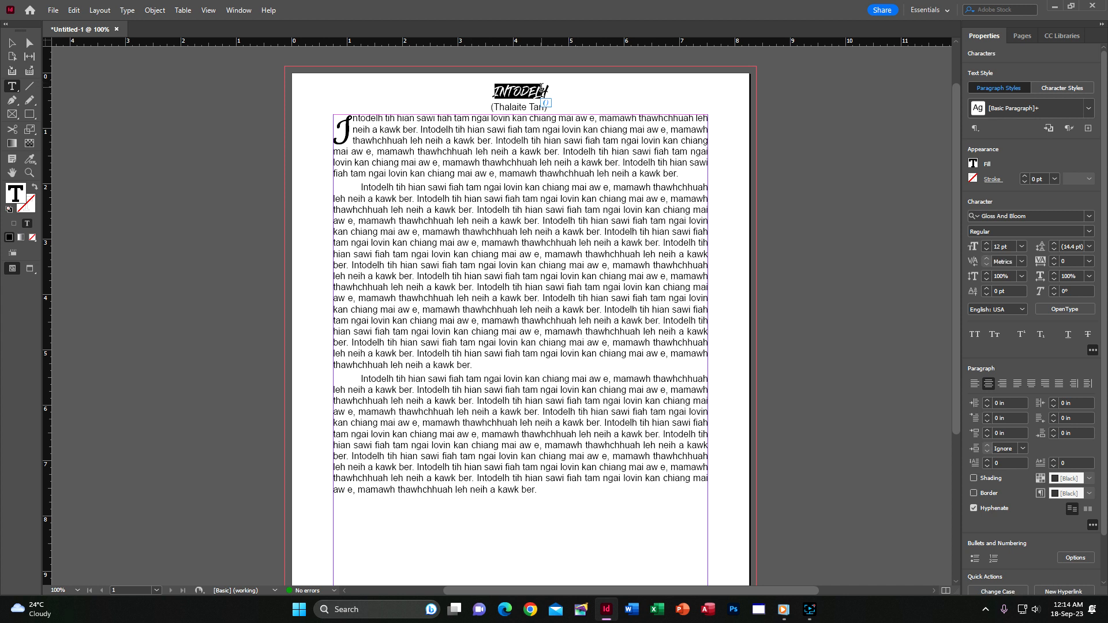
{"action": "left_click", "coordinate": [541, 92]}
{"action": "double_click", "coordinate": [526, 93]}
{"action": "left_click", "coordinate": [1089, 216]}
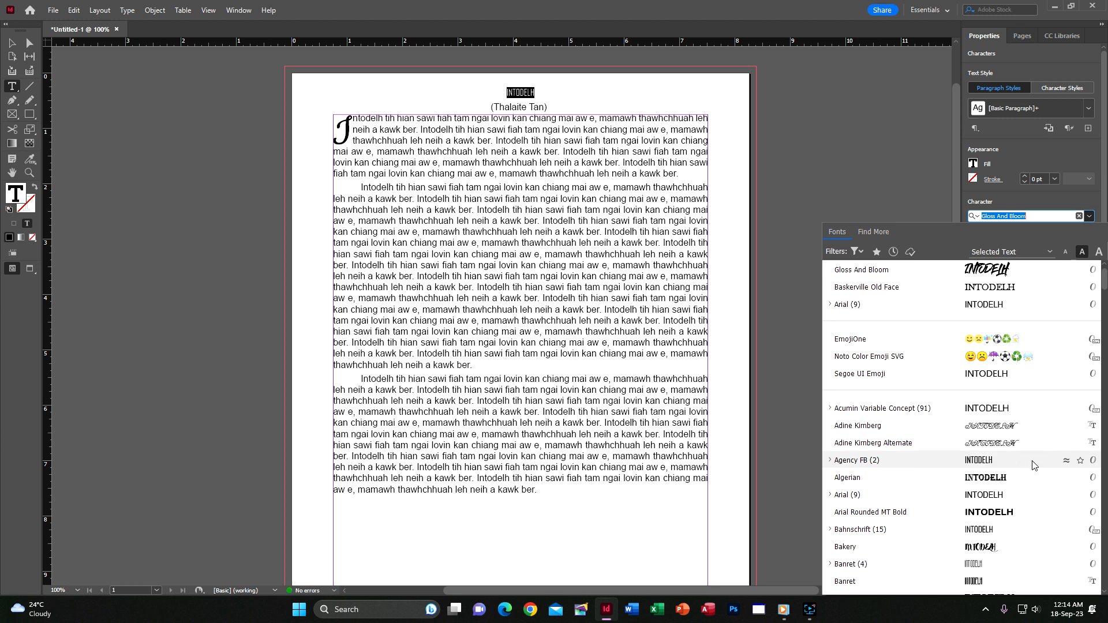
{"action": "scroll", "coordinate": [1010, 508], "scroll_direction": "down", "scroll_amount": 3}
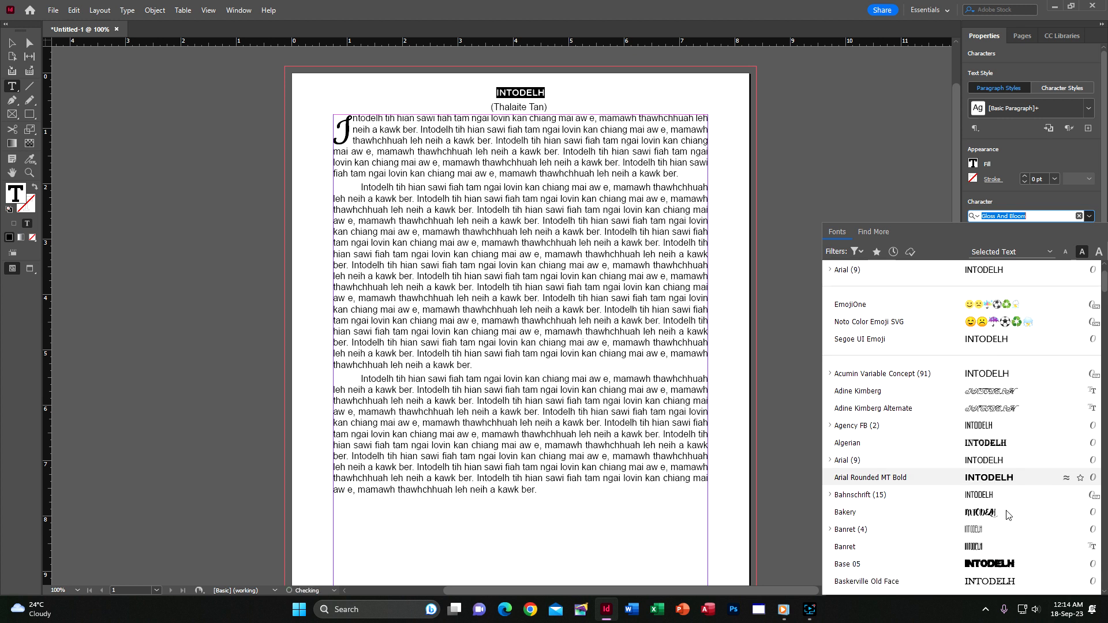
{"action": "scroll", "coordinate": [1007, 512], "scroll_direction": "down", "scroll_amount": 6}
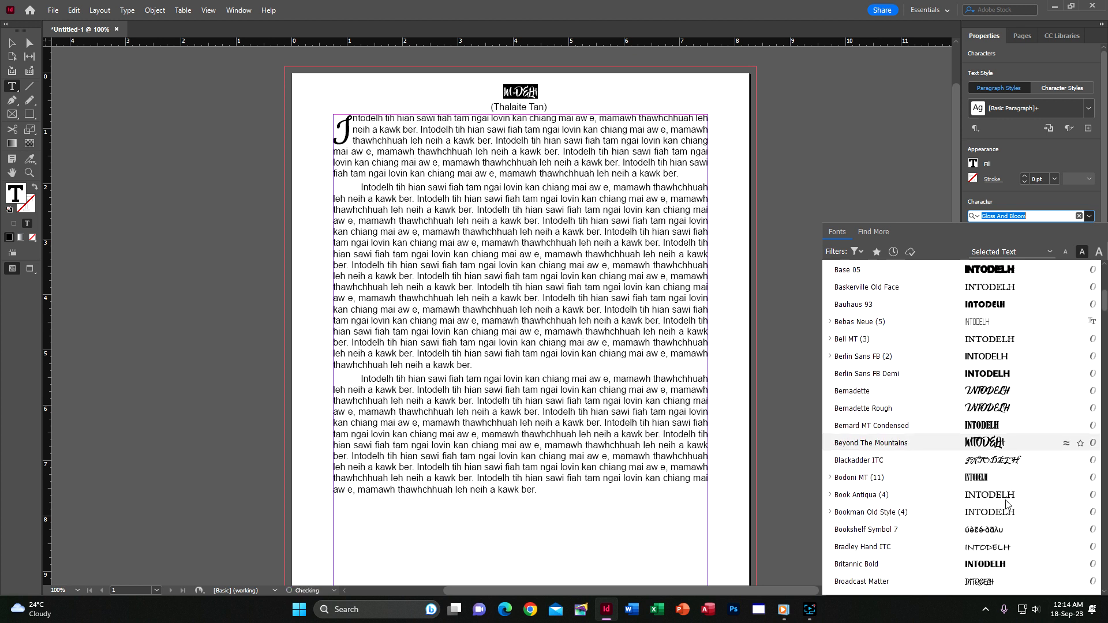
{"action": "scroll", "coordinate": [1007, 502], "scroll_direction": "down", "scroll_amount": 12}
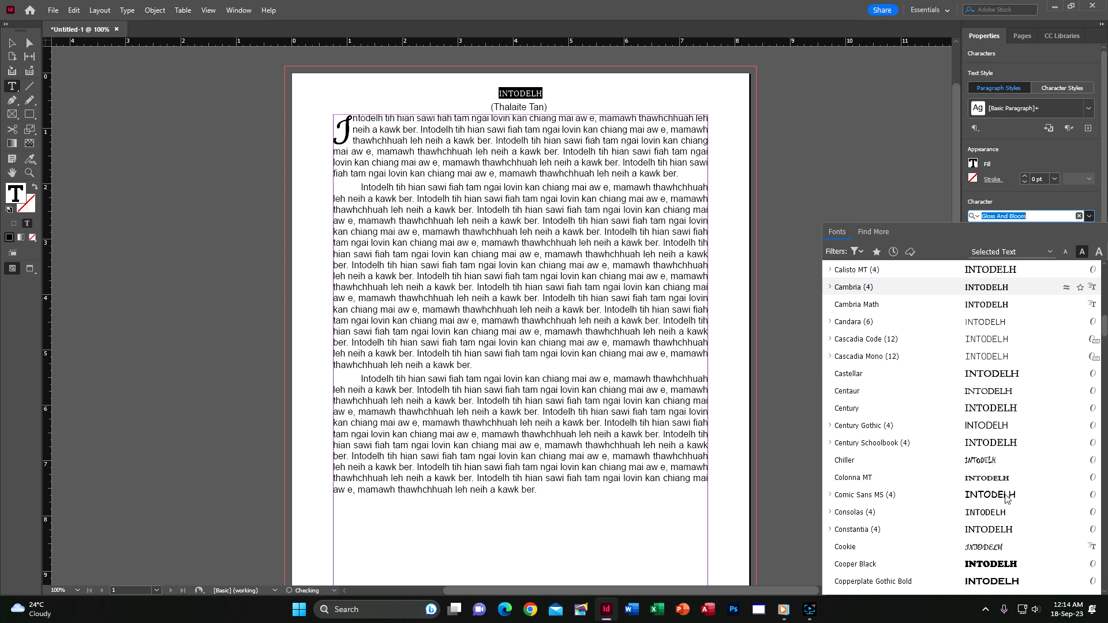
{"action": "scroll", "coordinate": [1009, 461], "scroll_direction": "down", "scroll_amount": 4}
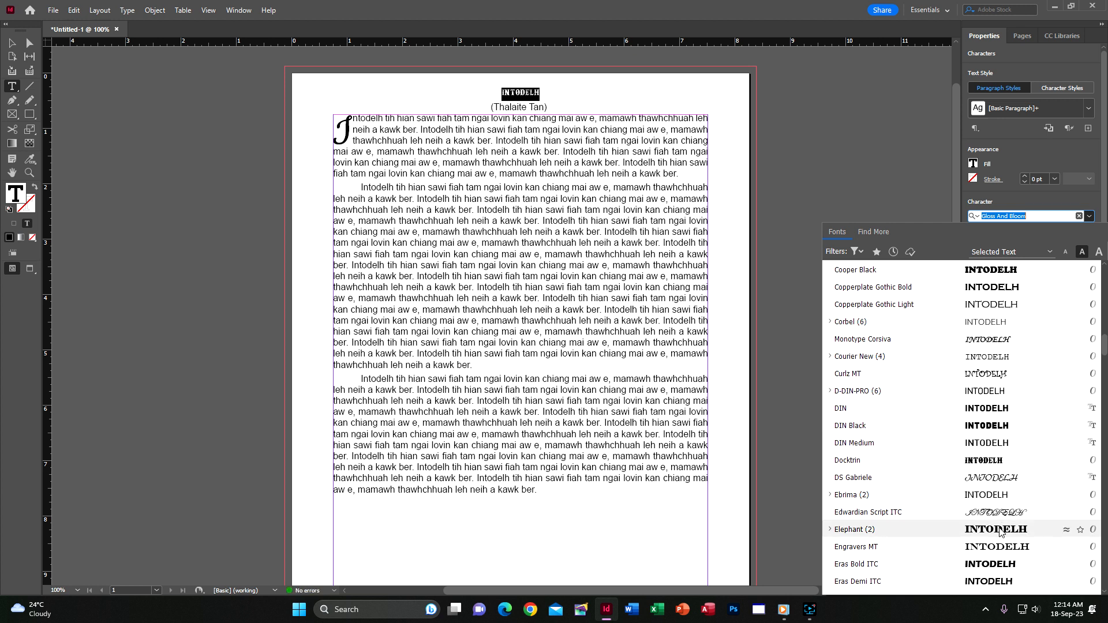
{"action": "scroll", "coordinate": [1001, 525], "scroll_direction": "down", "scroll_amount": 1}
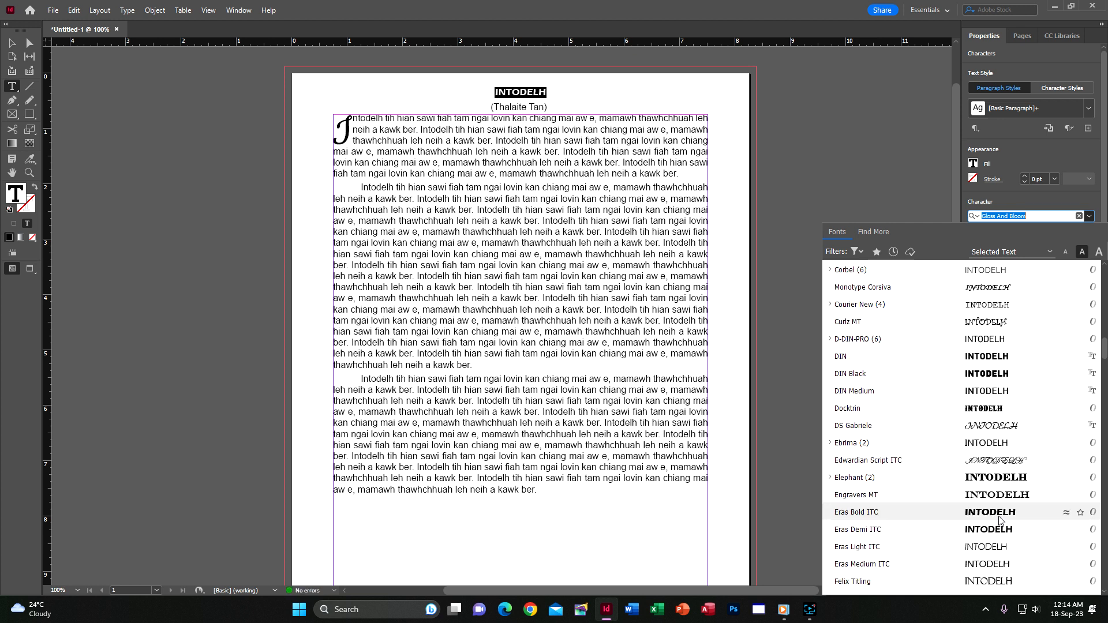
{"action": "left_click", "coordinate": [1001, 519]}
Enlarge the INTODELH title to 16 pt and check its frame with the Selection tool.
{"action": "key", "text": "ctrl+shift+period"}
{"action": "key", "text": "ctrl+shift+period"}
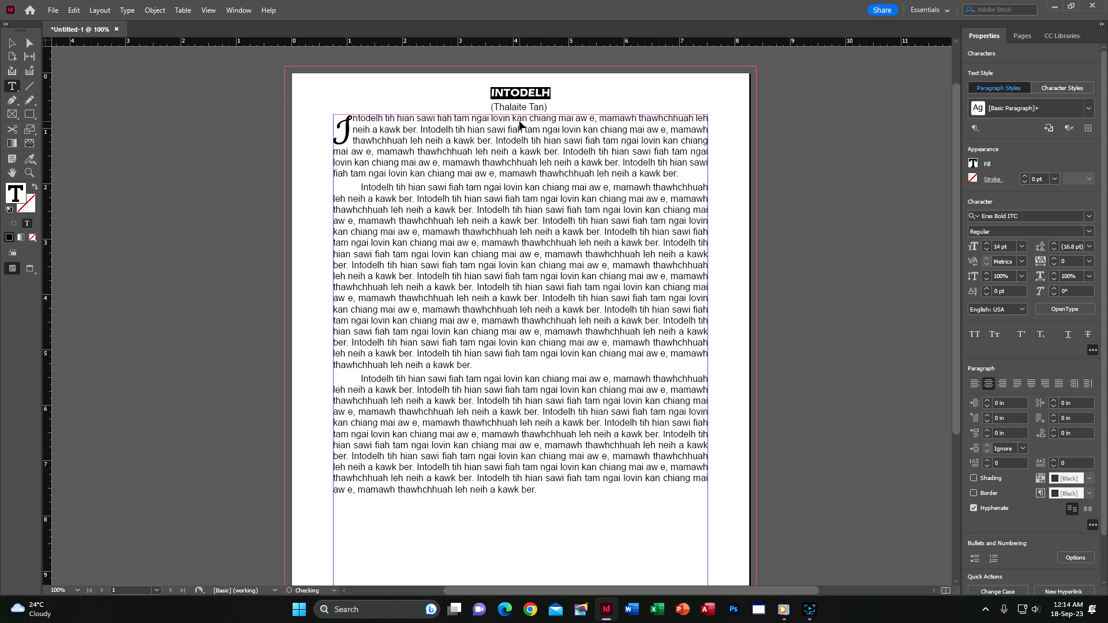
{"action": "left_click", "coordinate": [12, 42]}
{"action": "left_click_drag", "start_coordinate": [544, 92], "coordinate": [532, 108]}
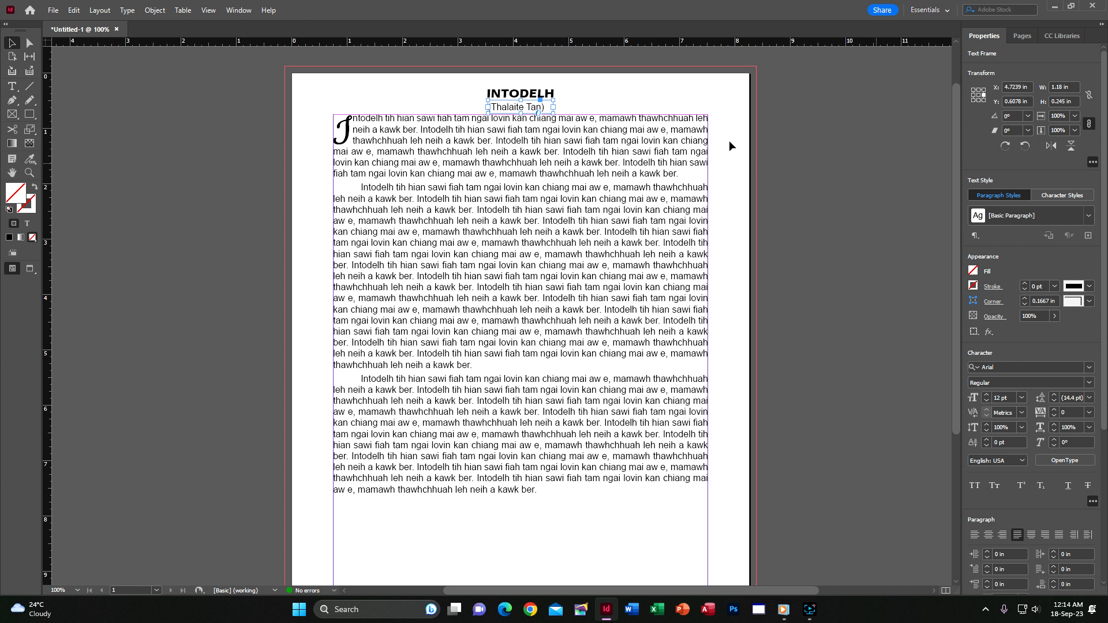
{"action": "left_click", "coordinate": [846, 129]}
{"action": "left_click", "coordinate": [520, 98]}
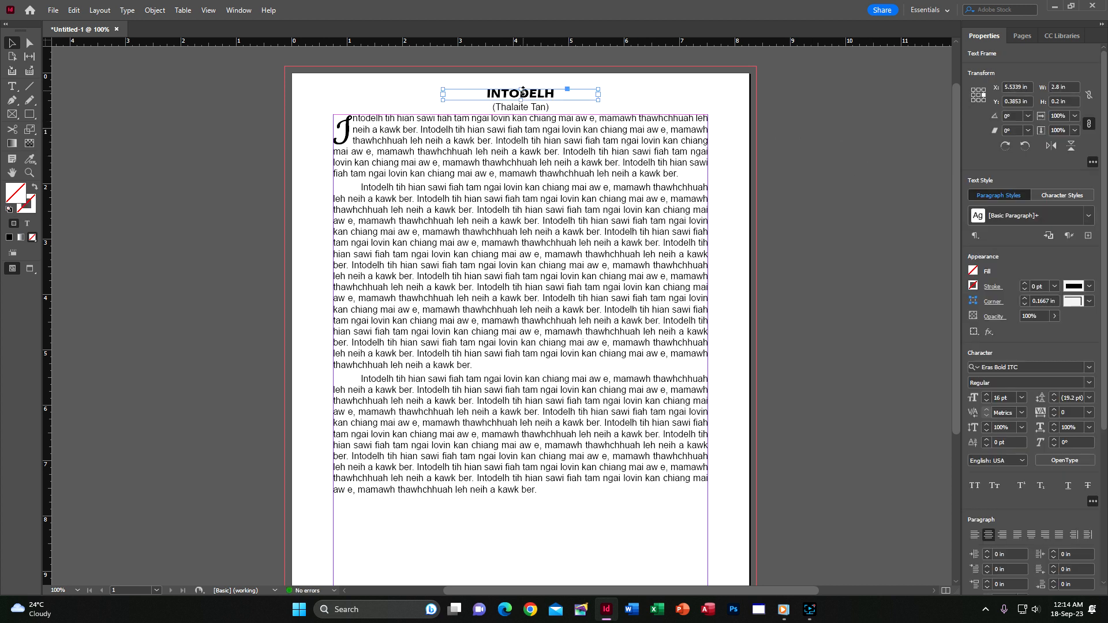
{"action": "left_click", "coordinate": [767, 139]}
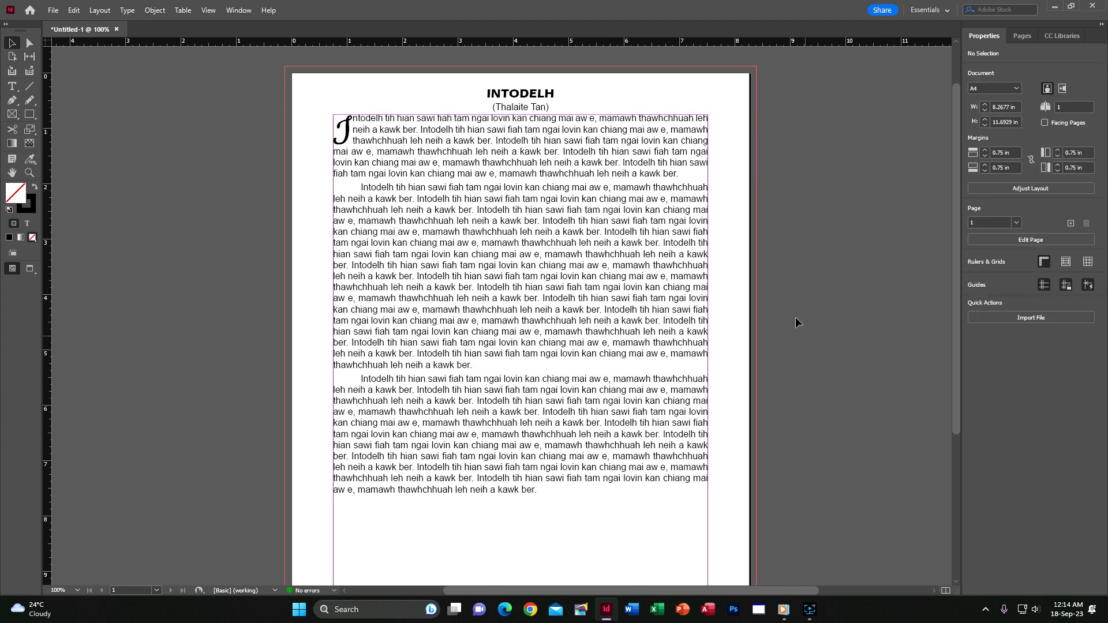
Move the main body text frame slightly down the page.
{"action": "left_click", "coordinate": [12, 86]}
{"action": "left_click", "coordinate": [12, 43]}
{"action": "left_click", "coordinate": [551, 218]}
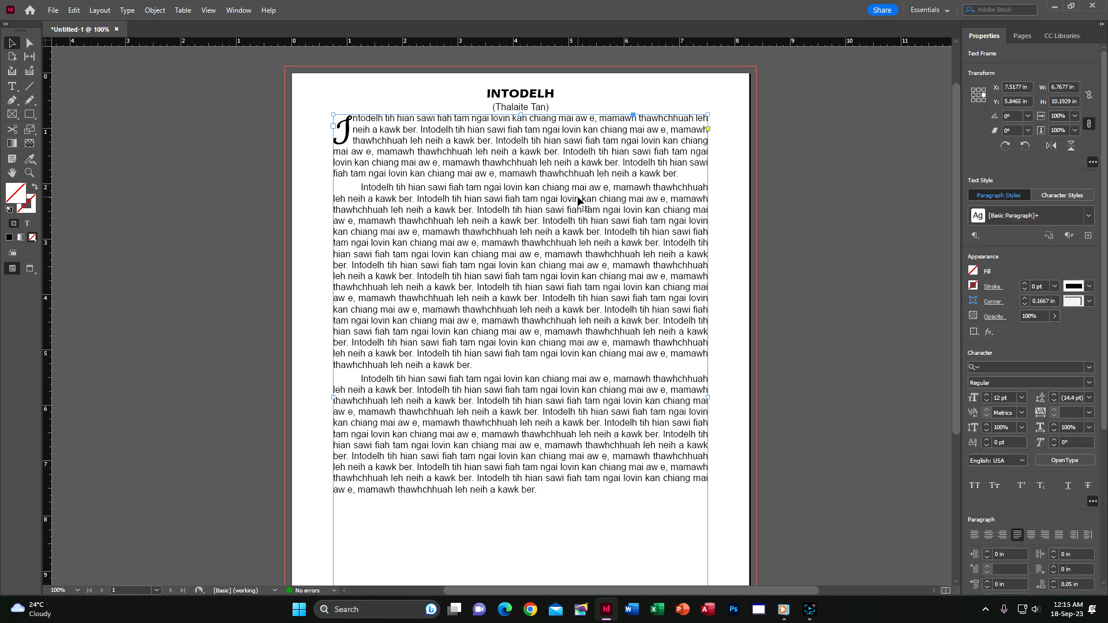
{"action": "left_click_drag", "start_coordinate": [578, 200], "coordinate": [577, 224]}
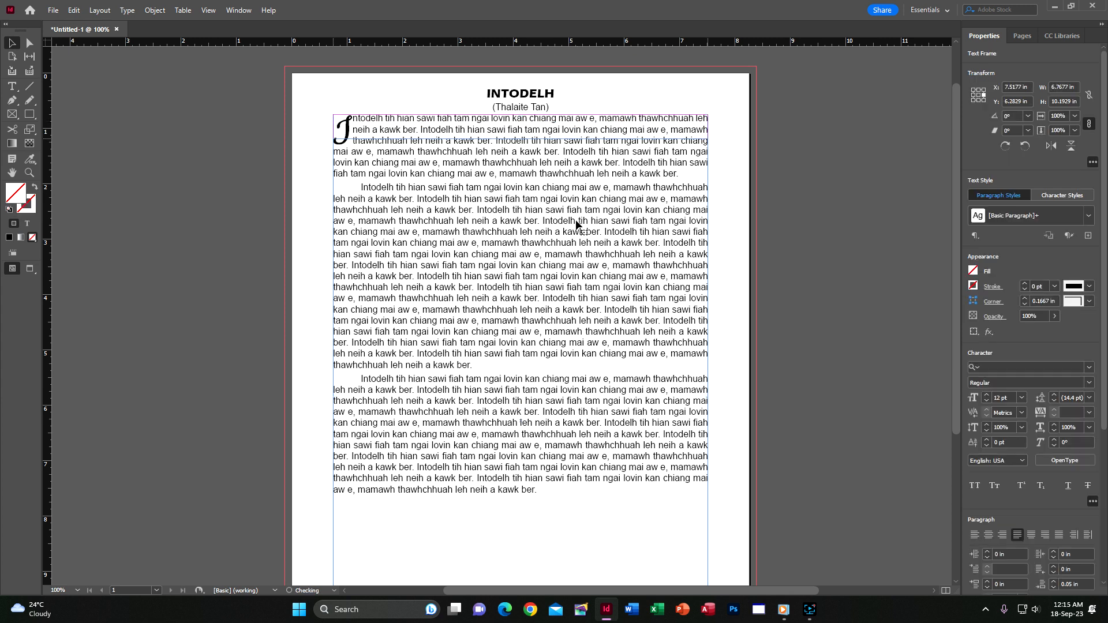
{"action": "left_click", "coordinate": [839, 192]}
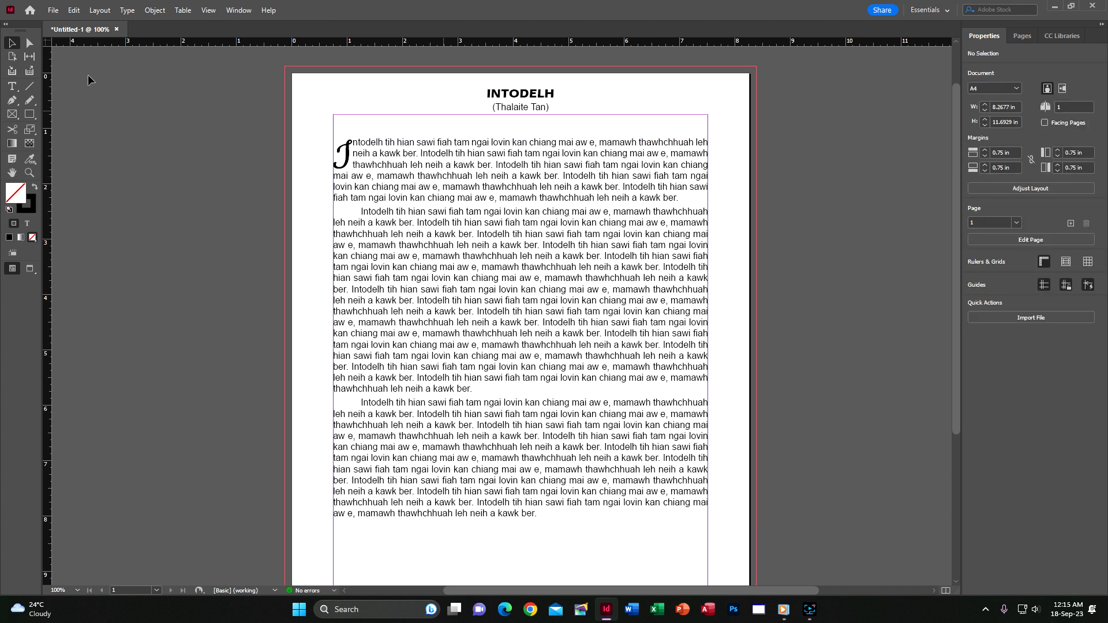
Draw a new text frame, type the author's name, and fit the frame to it.
{"action": "left_click", "coordinate": [11, 86]}
{"action": "left_click_drag", "start_coordinate": [774, 103], "coordinate": [839, 125]}
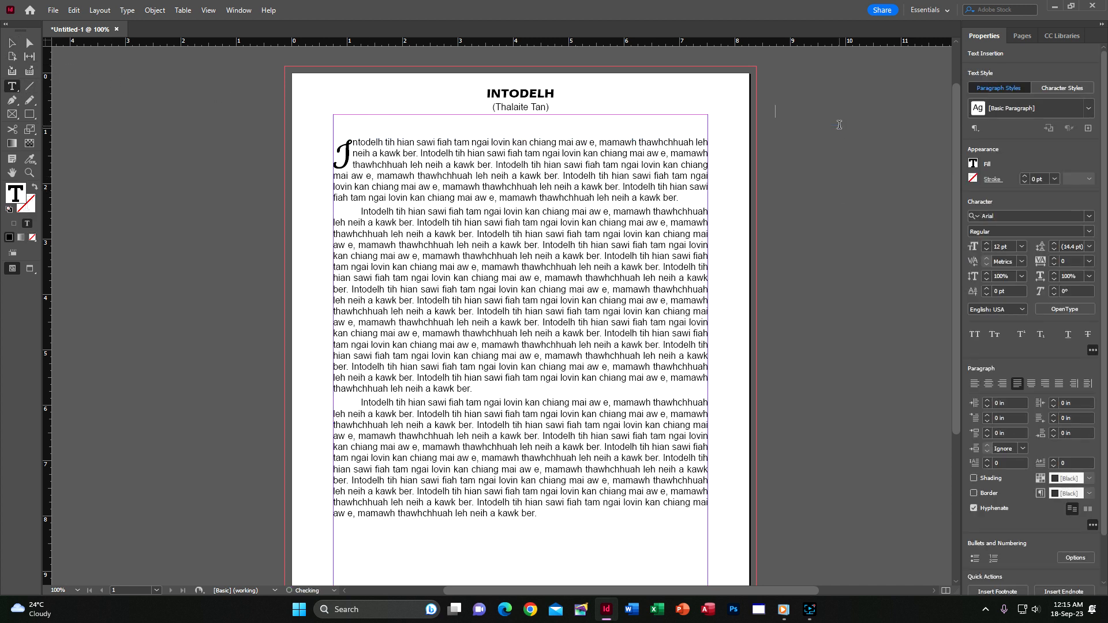
{"action": "left_click", "coordinate": [11, 43]}
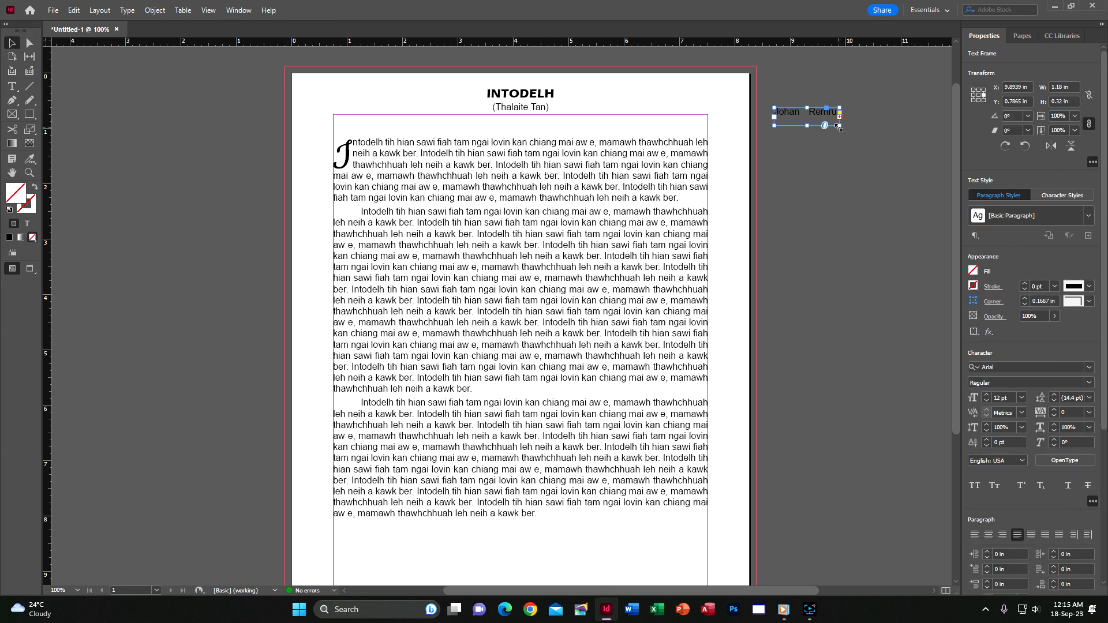
{"action": "double_click", "coordinate": [840, 129]}
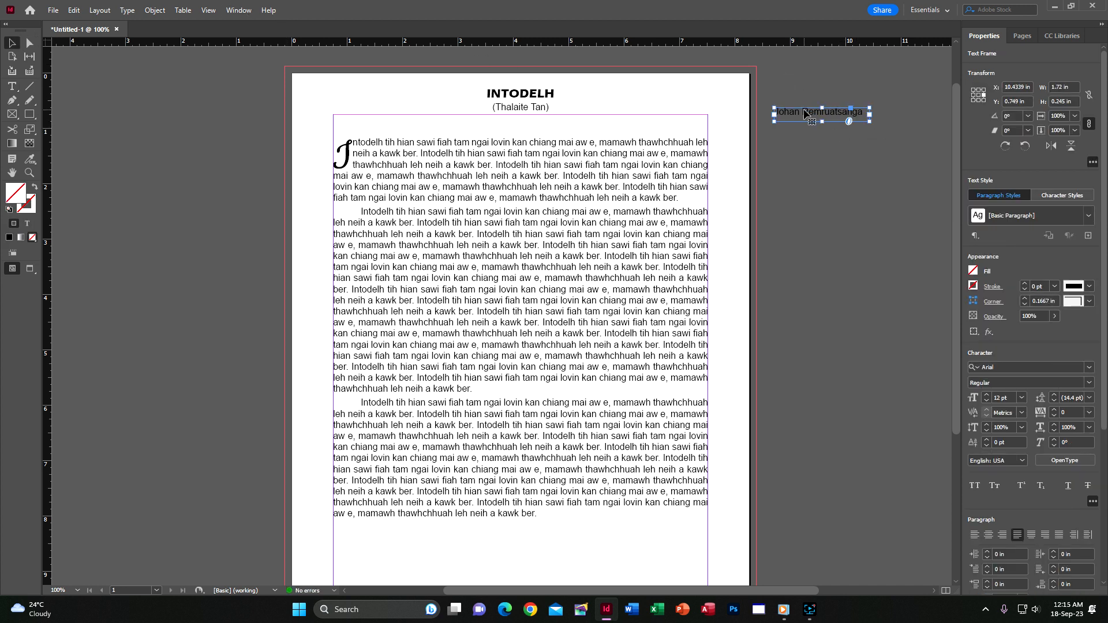
Make the author name italic, right-aligned, at the page's top right.
{"action": "key", "text": "ctrl+shift+i"}
{"action": "left_click_drag", "start_coordinate": [821, 115], "coordinate": [661, 123]}
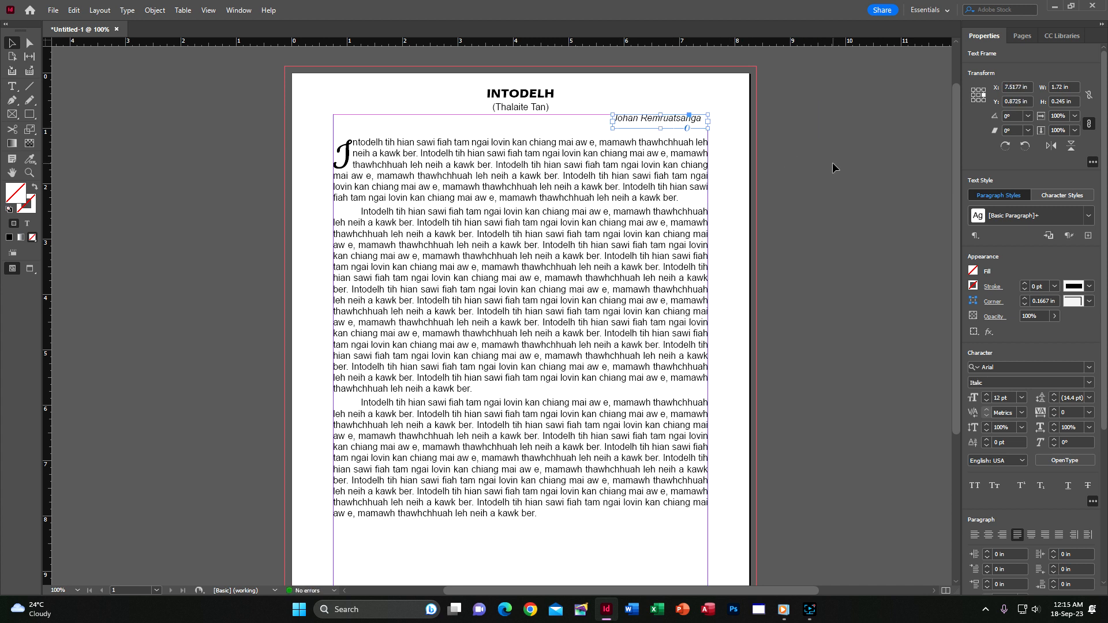
{"action": "key", "text": "ctrl+shift+r"}
{"action": "left_click", "coordinate": [903, 162]}
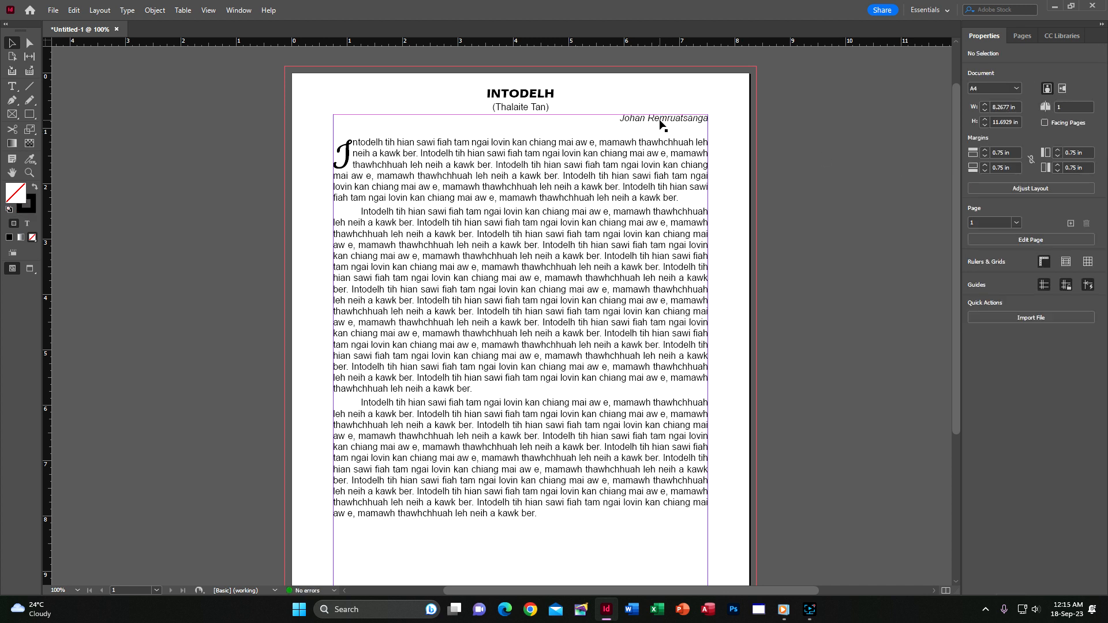
Nudge the body text frame slightly upward.
{"action": "left_click", "coordinate": [632, 163]}
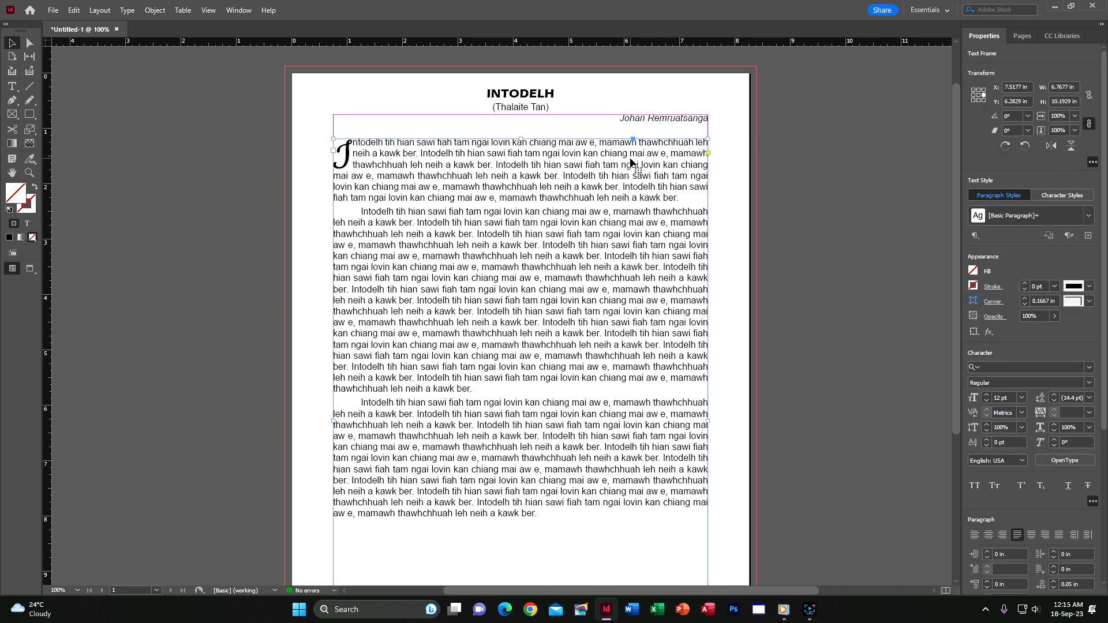
{"action": "left_click_drag", "start_coordinate": [631, 159], "coordinate": [631, 149]}
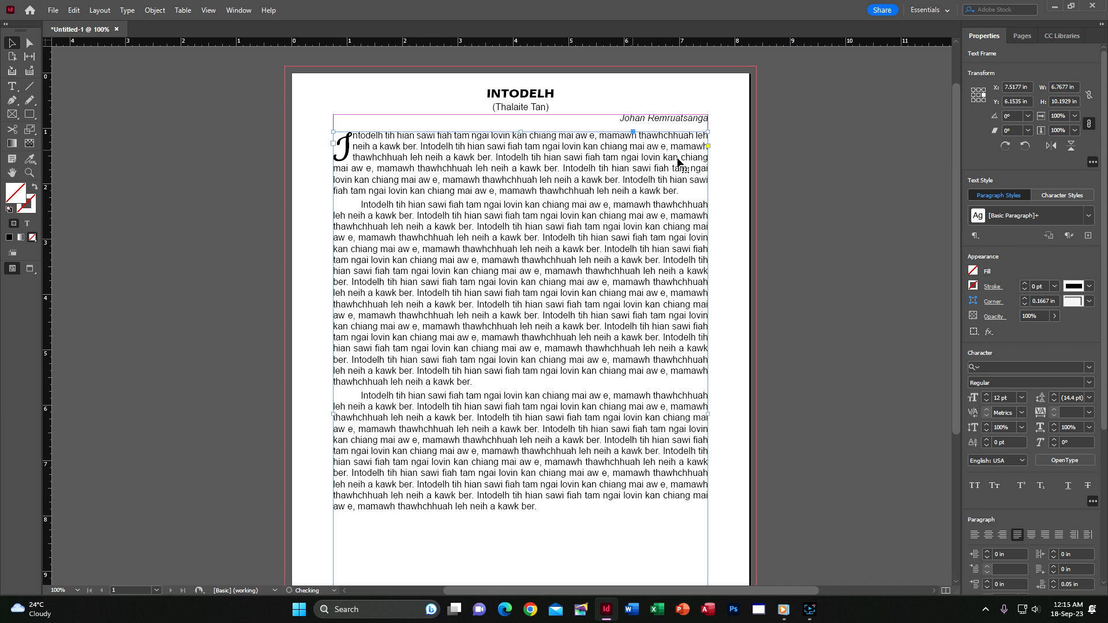
{"action": "left_click", "coordinate": [832, 171]}
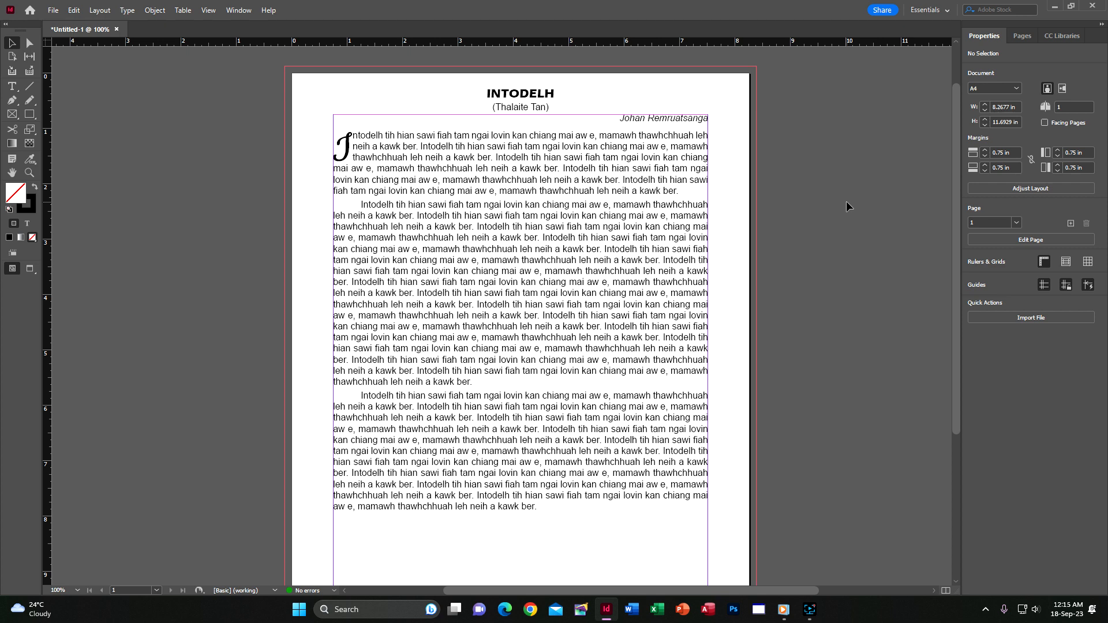
Print the page centered on the paper to the Foxit Reader PDF Printer.
{"action": "key", "text": "ctrl+p"}
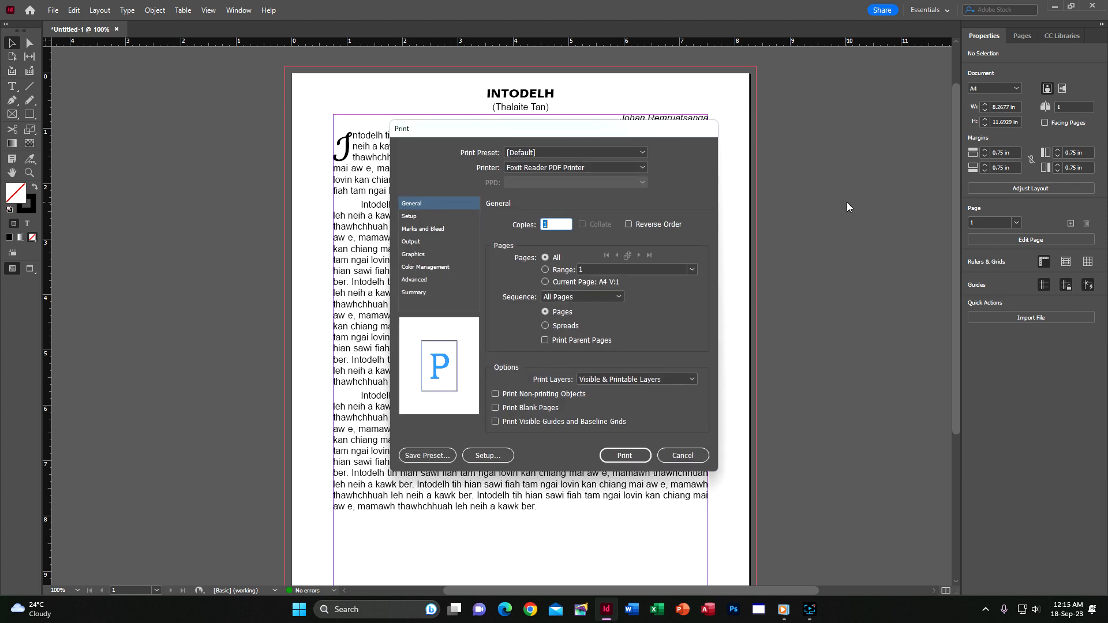
{"action": "left_click", "coordinate": [420, 218]}
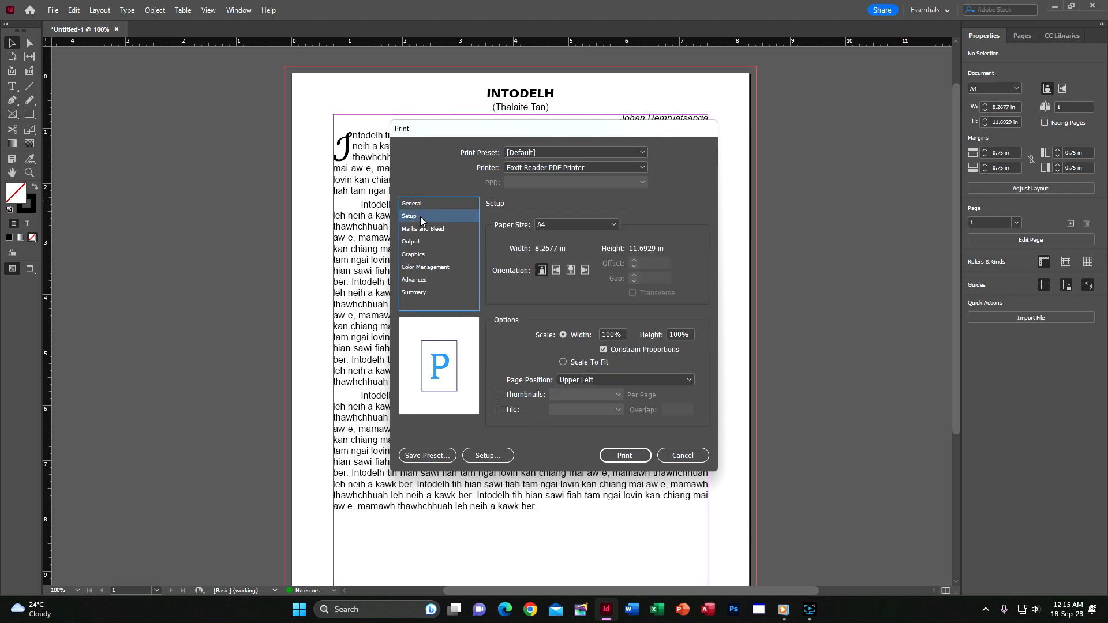
{"action": "left_click", "coordinate": [664, 380]}
{"action": "left_click", "coordinate": [607, 424]}
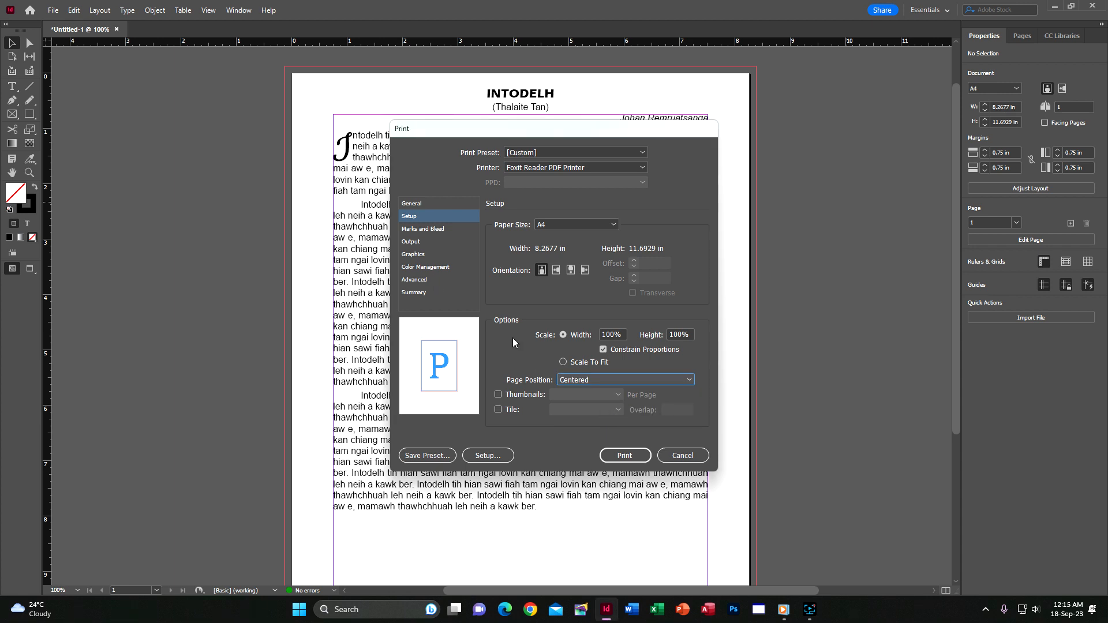
{"action": "left_click", "coordinate": [570, 168]}
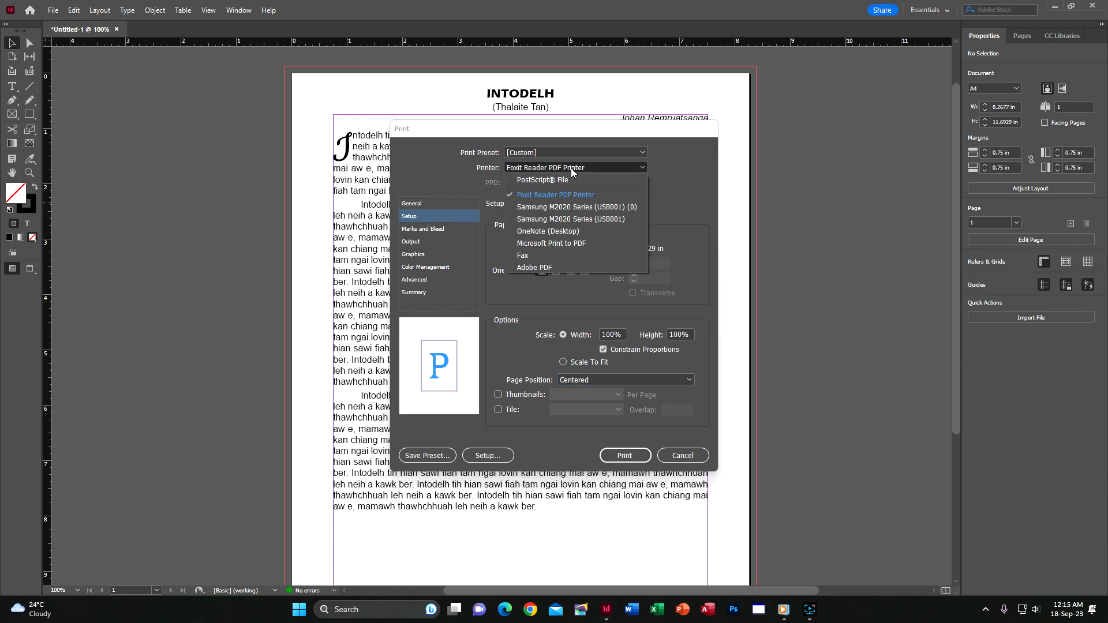
{"action": "left_click", "coordinate": [568, 195]}
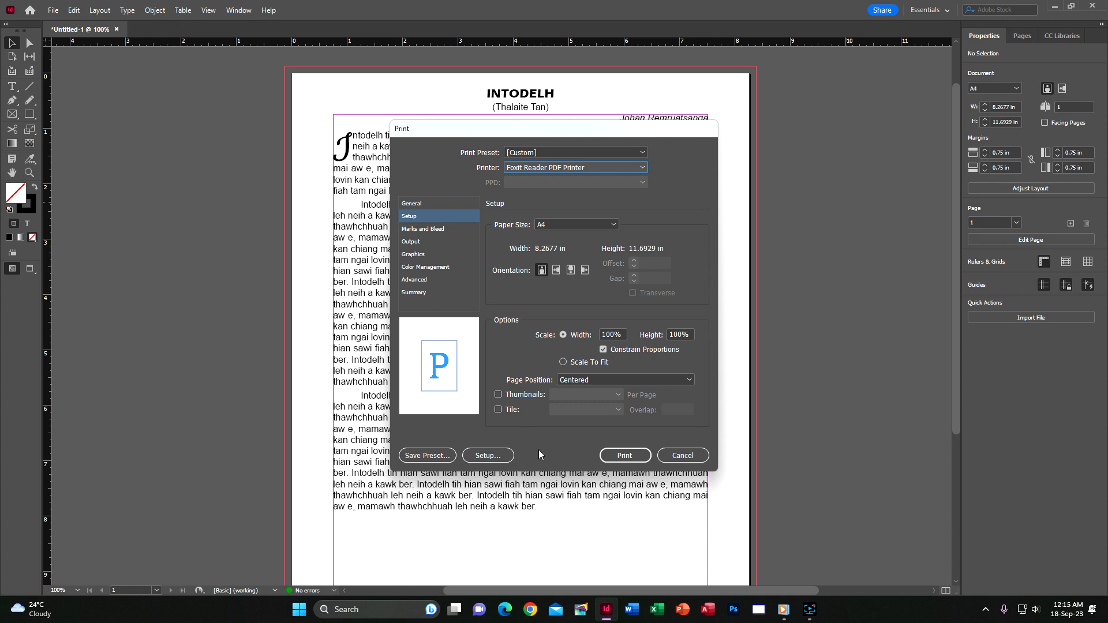
{"action": "left_click", "coordinate": [623, 456]}
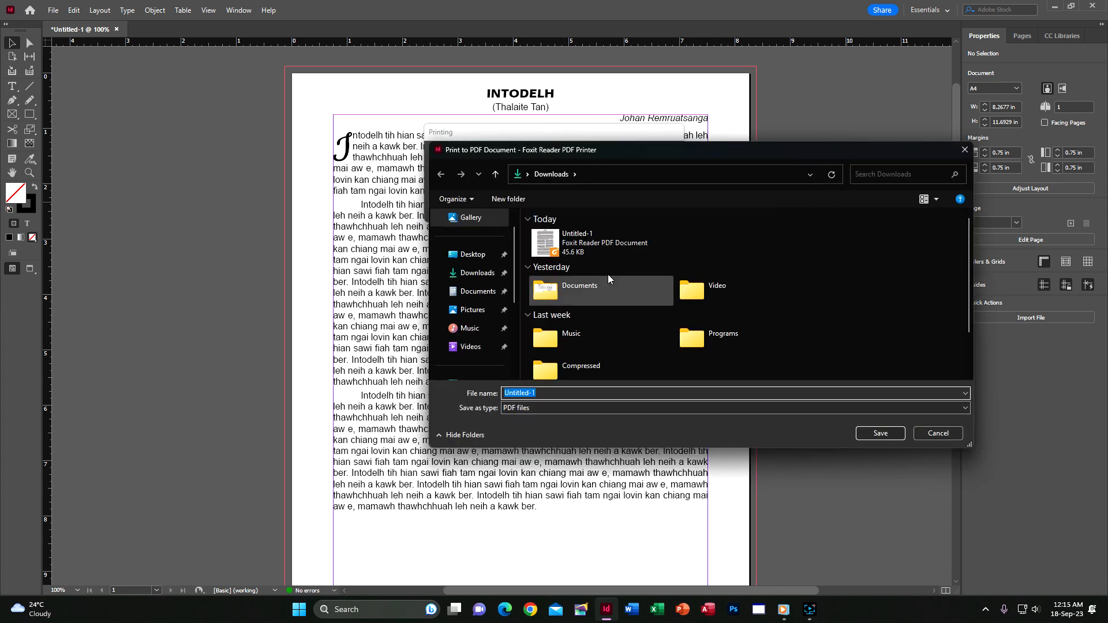
Save the PDF as Untitled-1, replacing the existing file.
{"action": "left_click", "coordinate": [577, 242]}
{"action": "left_click", "coordinate": [880, 433]}
{"action": "left_click", "coordinate": [579, 303]}
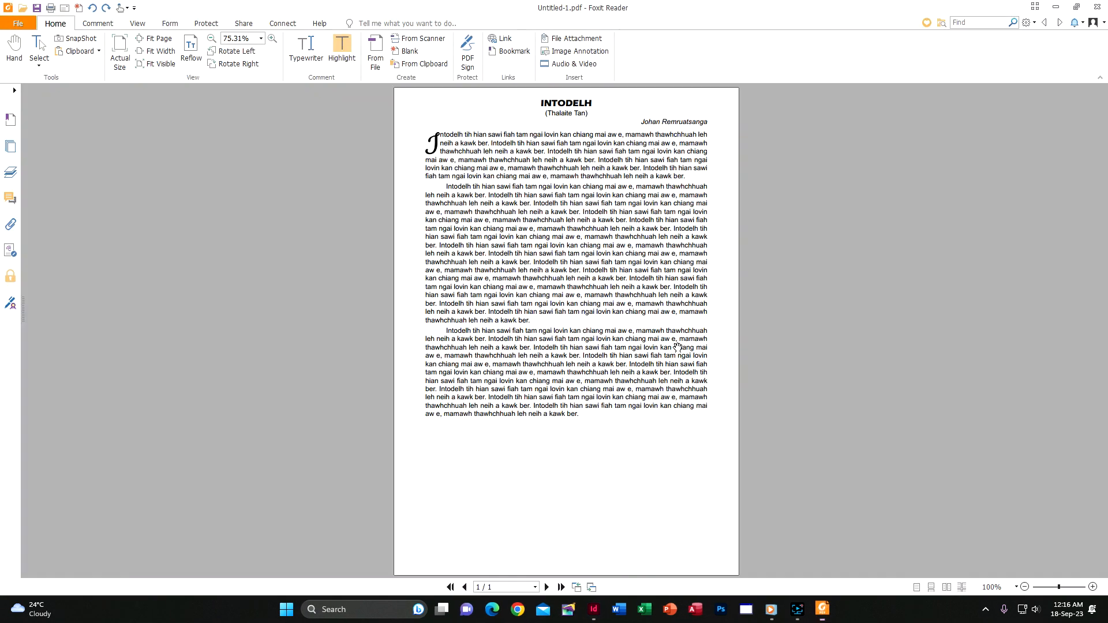
View Untitled-1.pdf at actual size in Foxit Reader, then close it.
{"action": "key", "text": "ctrl+1"}
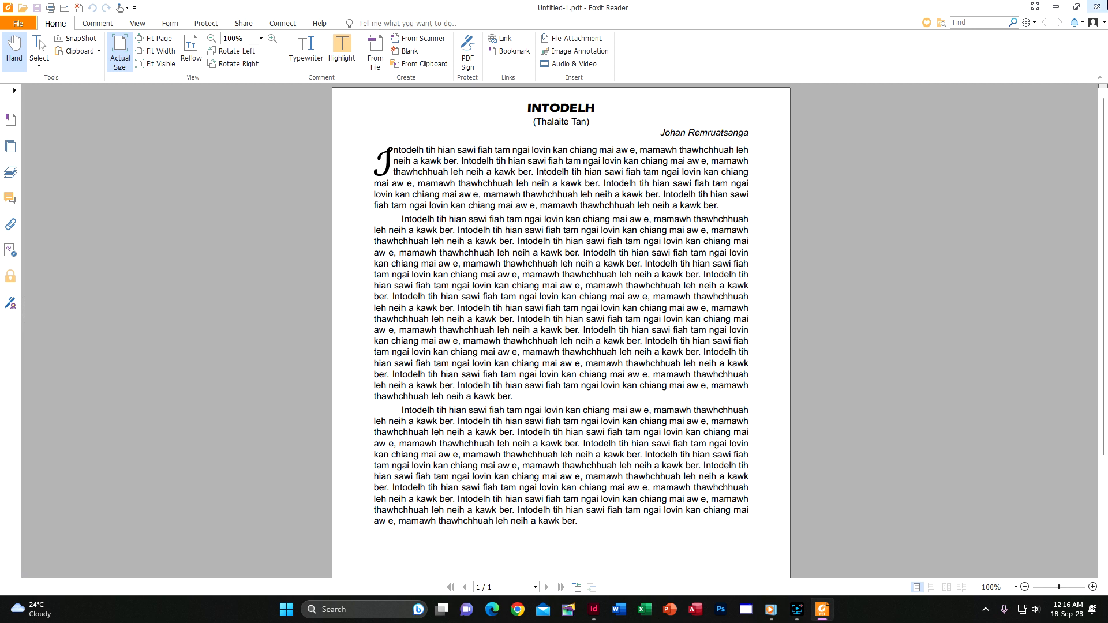
{"action": "left_click", "coordinate": [1097, 7]}
{"action": "scroll", "coordinate": [707, 398], "scroll_direction": "down", "scroll_amount": 4}
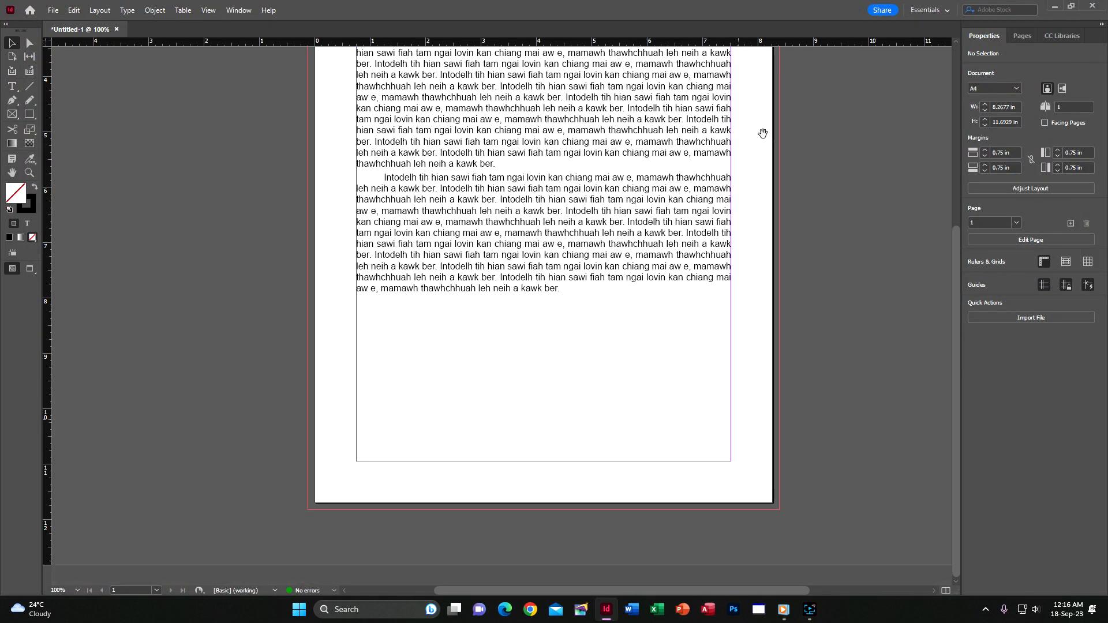
Add a second page to the document from the Pages panel with Ctrl+Shift+P.
{"action": "scroll", "coordinate": [414, 395], "scroll_direction": "right", "scroll_amount": 1}
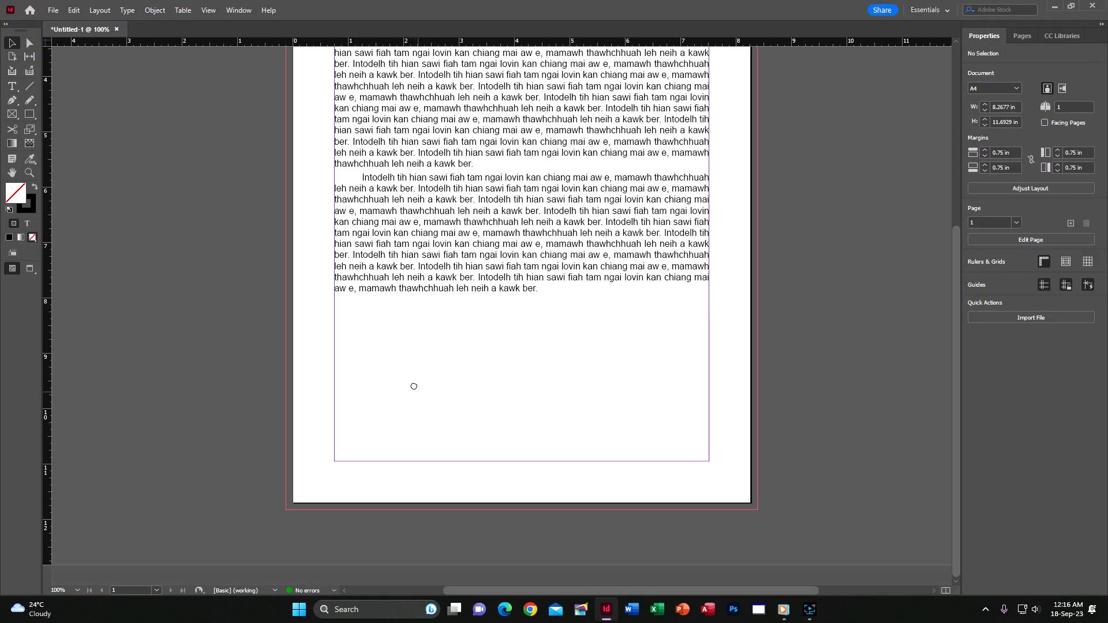
{"action": "left_click", "coordinate": [1020, 36]}
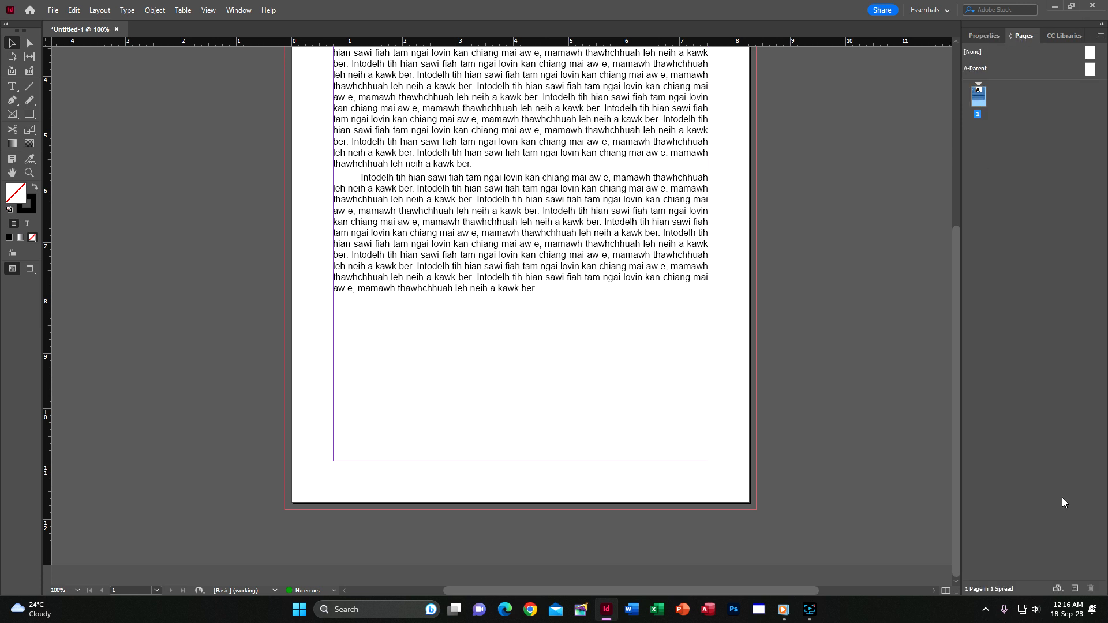
{"action": "key", "text": "ctrl+shift+p"}
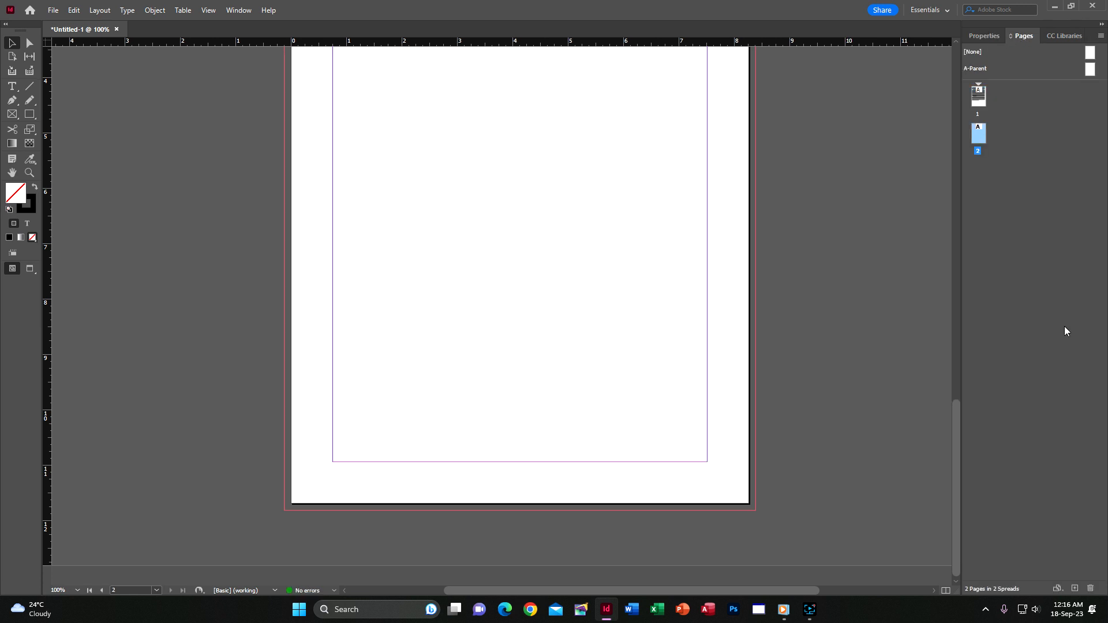
{"action": "key", "text": "ctrl+0"}
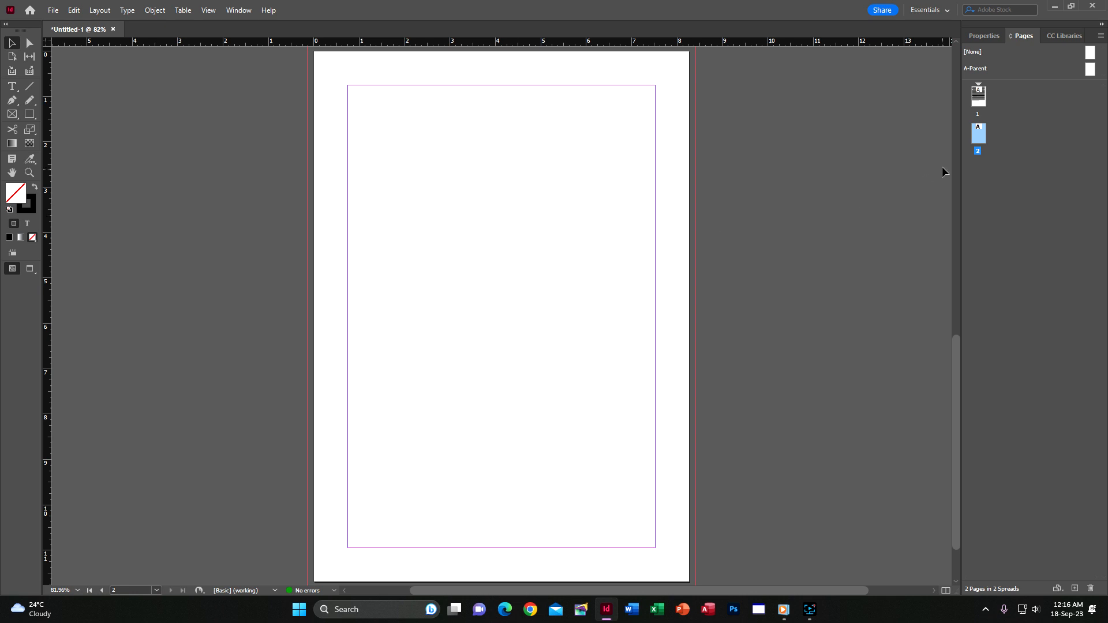
Move the new blank page before page 1 using Move Pages.
{"action": "right_click", "coordinate": [974, 140]}
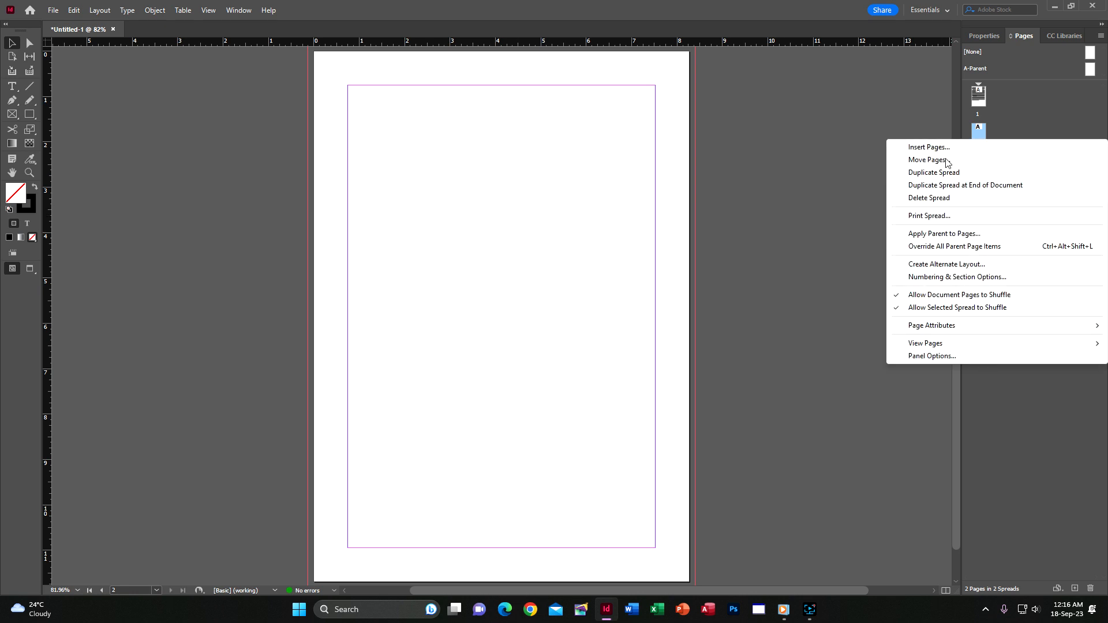
{"action": "left_click", "coordinate": [976, 134]}
{"action": "left_click_drag", "start_coordinate": [964, 89], "coordinate": [967, 91]}
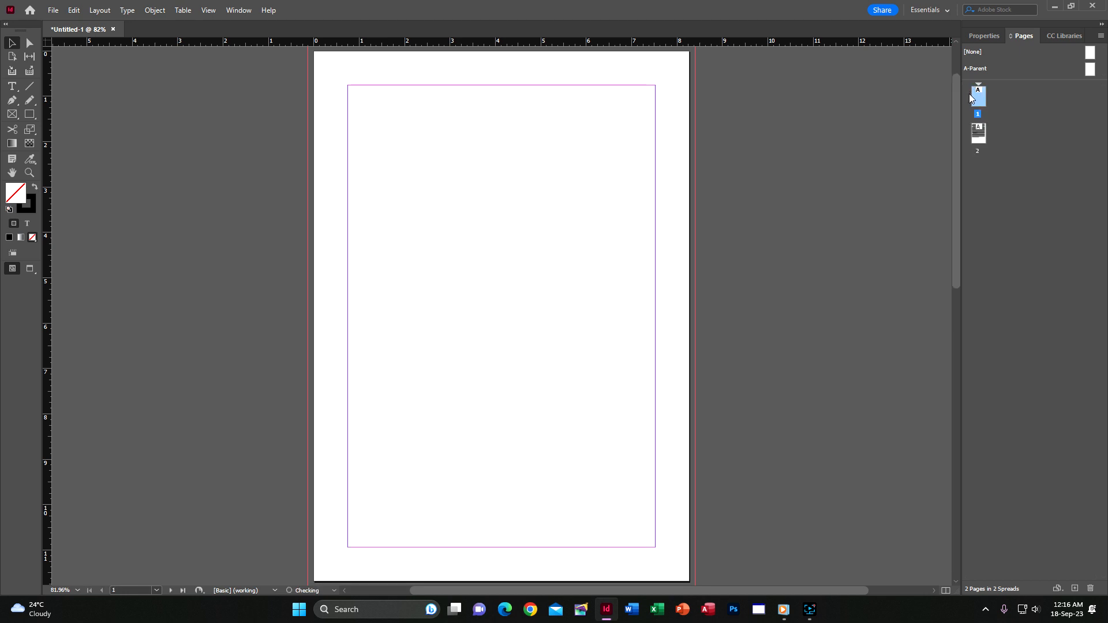
{"action": "key", "text": "ctrl+z"}
{"action": "right_click", "coordinate": [982, 137]}
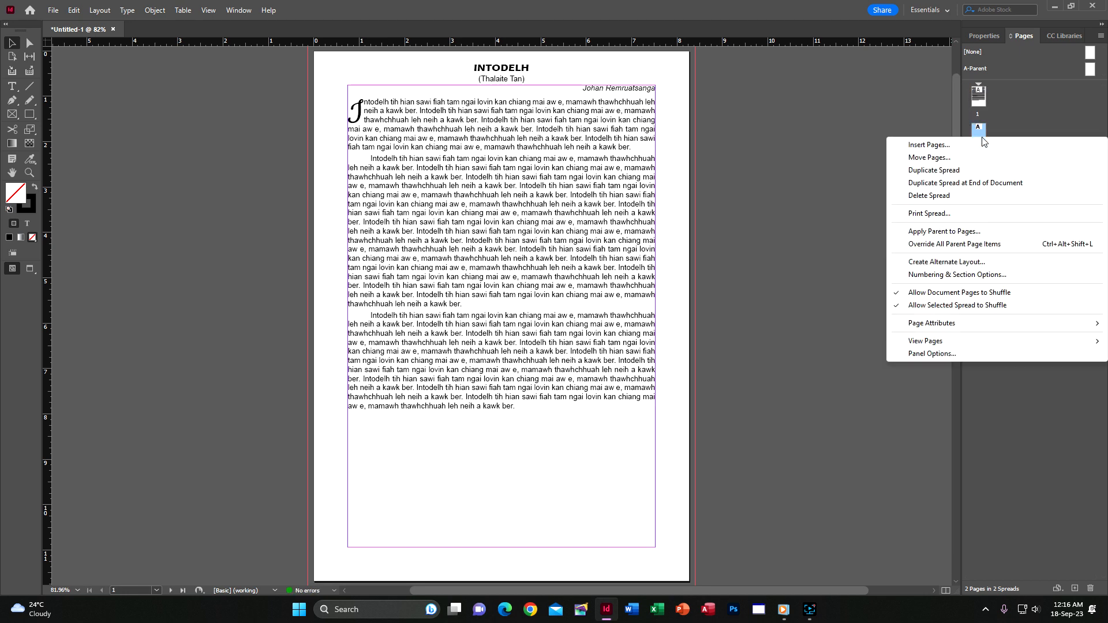
{"action": "left_click", "coordinate": [972, 162]}
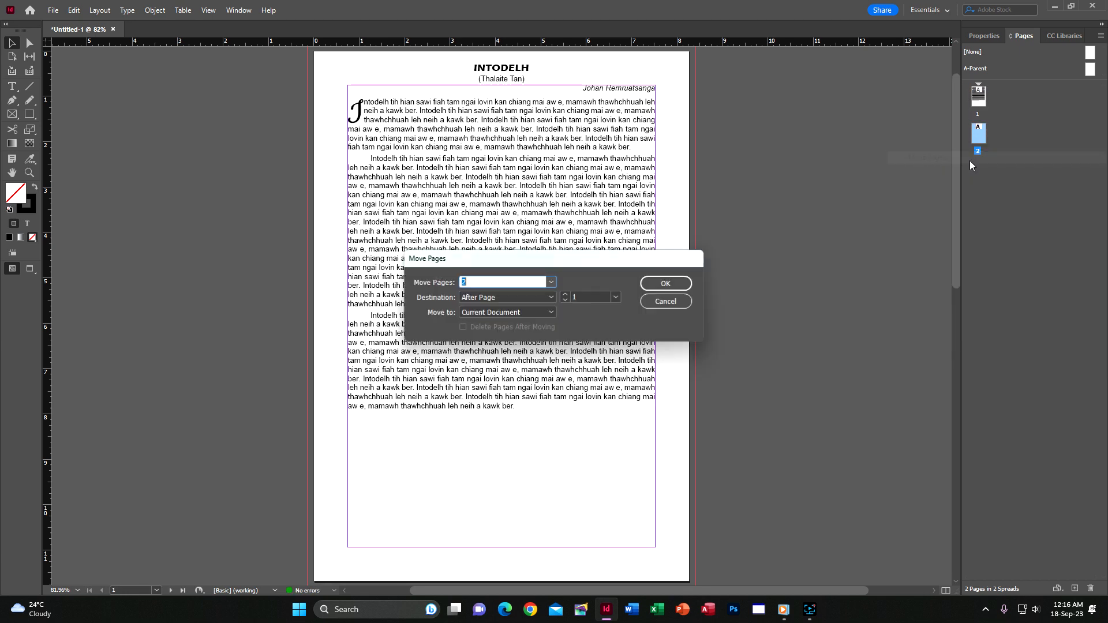
{"action": "left_click", "coordinate": [551, 298]}
{"action": "left_click", "coordinate": [530, 321]}
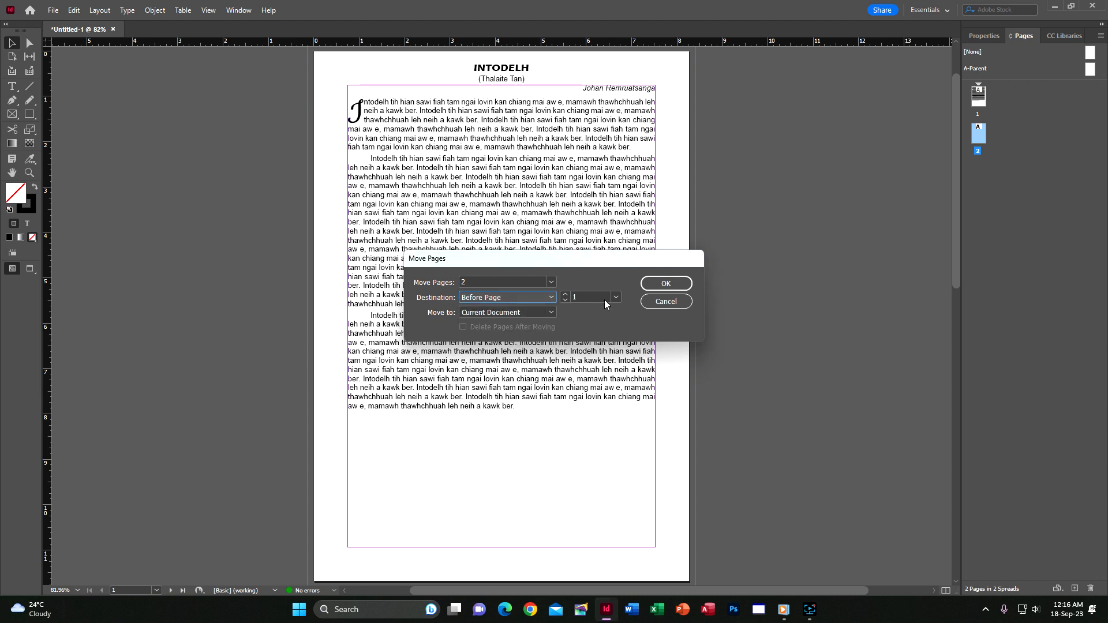
{"action": "left_click", "coordinate": [660, 285]}
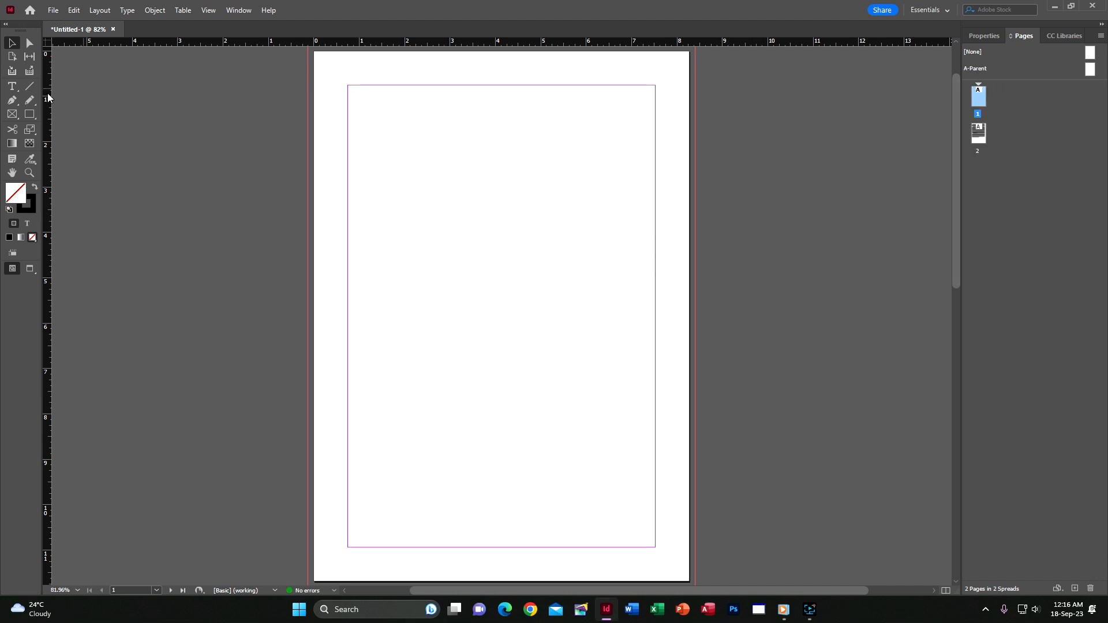
{"action": "key", "text": "ctrl+equal"}
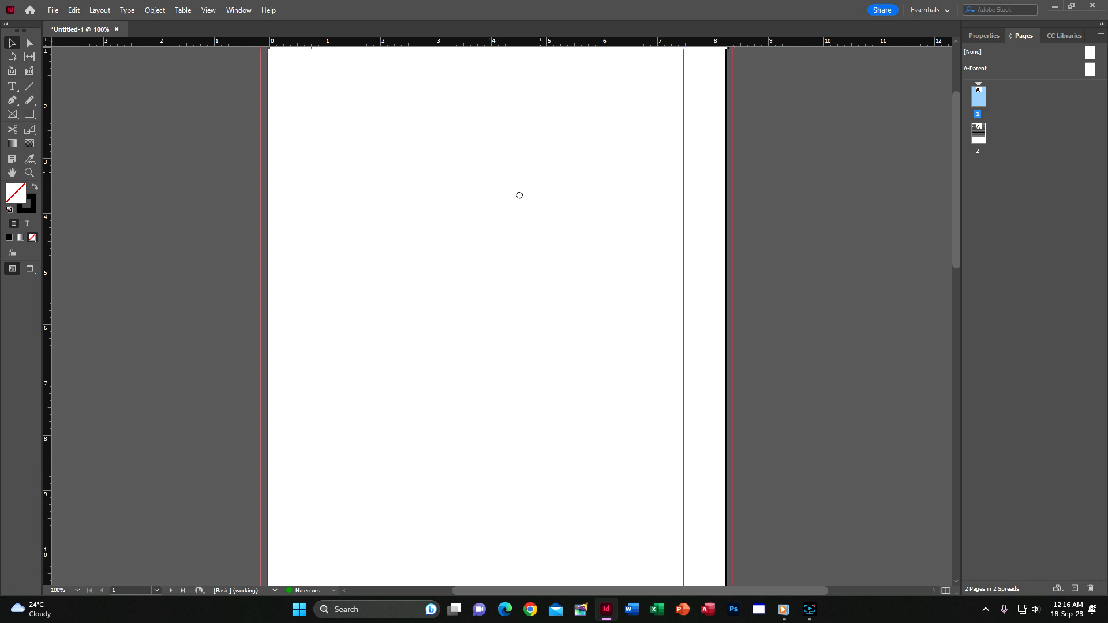
Draw a circle with no outline in the upper part of the blank page.
{"action": "left_click_drag", "start_coordinate": [520, 196], "coordinate": [492, 248]}
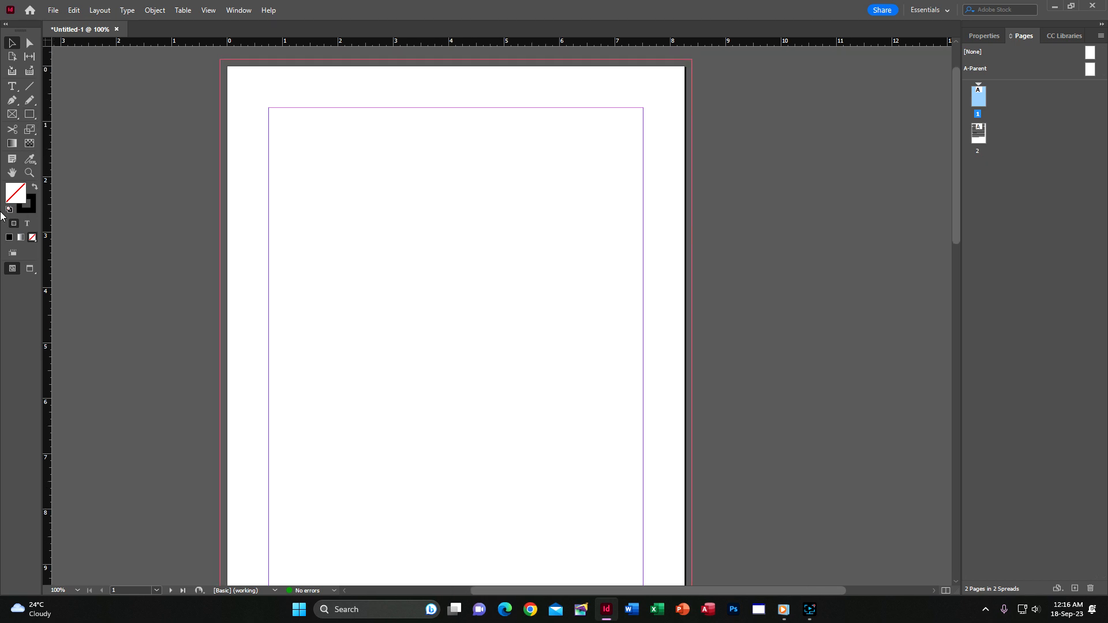
{"action": "left_click_drag", "start_coordinate": [29, 113], "coordinate": [69, 138]}
{"action": "mouse_move", "coordinate": [378, 171]}
{"action": "left_mouse_down"}
{"action": "mouse_move", "coordinate": [615, 354]}
{"action": "mouse_move", "coordinate": [576, 346]}
{"action": "left_mouse_up"}
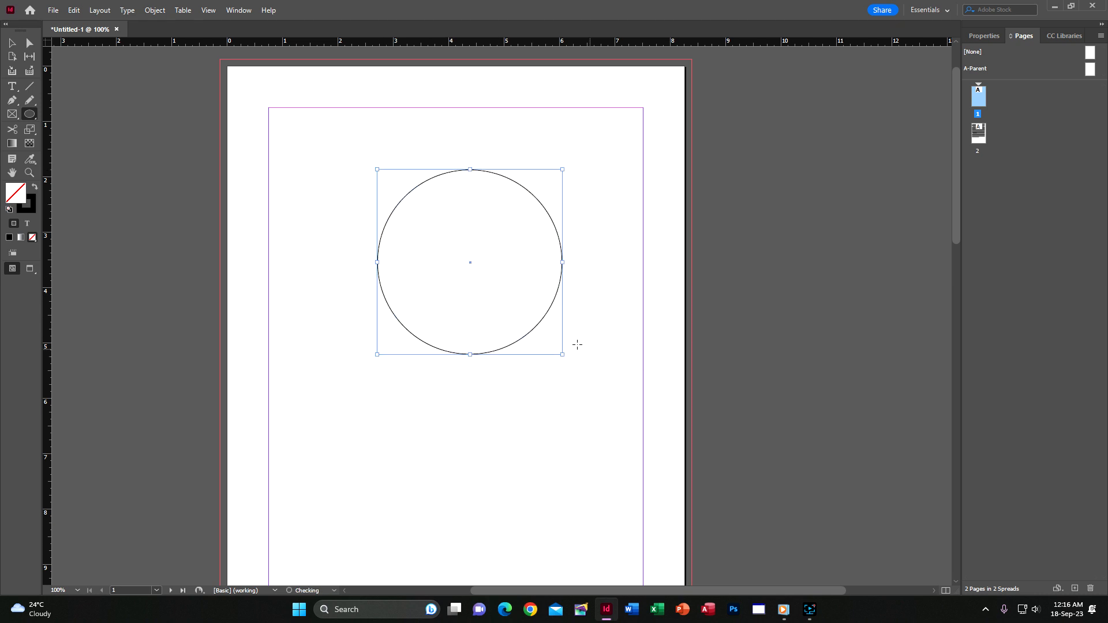
{"action": "left_click", "coordinate": [32, 208]}
{"action": "left_click", "coordinate": [32, 237]}
{"action": "left_click", "coordinate": [16, 196]}
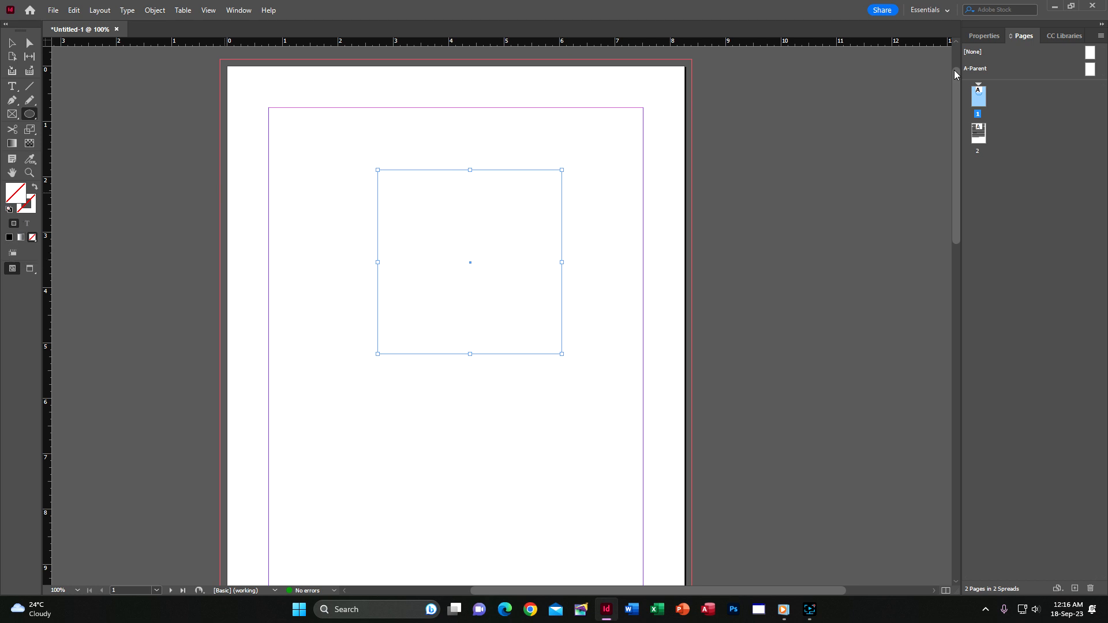
Fill the circle with cyan, then change it to pale pink in the Color Picker.
{"action": "left_click", "coordinate": [984, 36]}
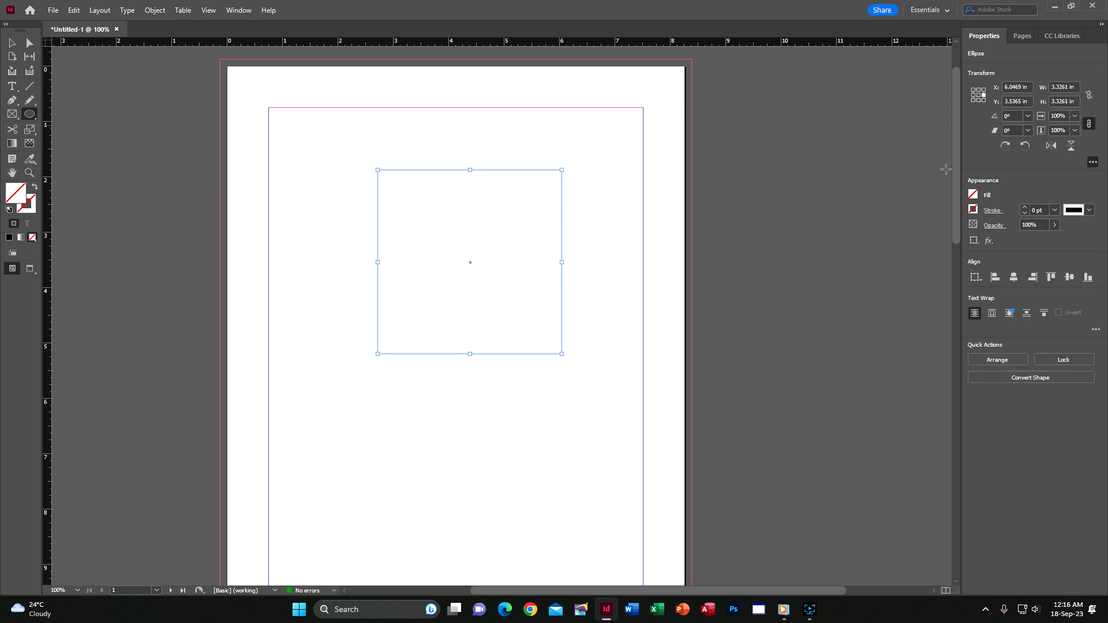
{"action": "left_click", "coordinate": [973, 196]}
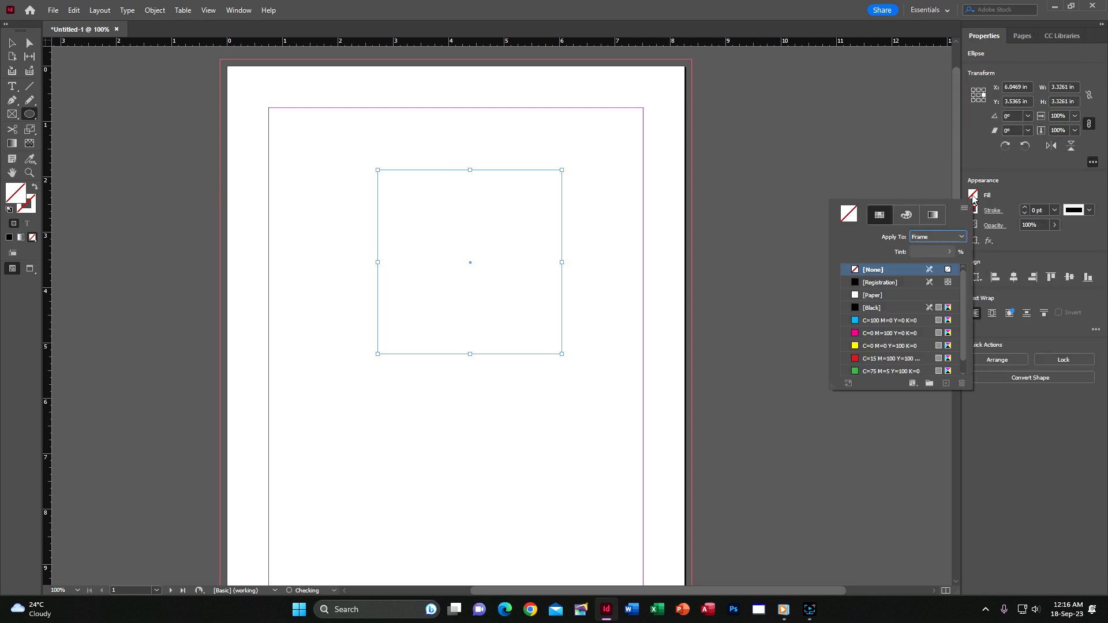
{"action": "left_click", "coordinate": [857, 322]}
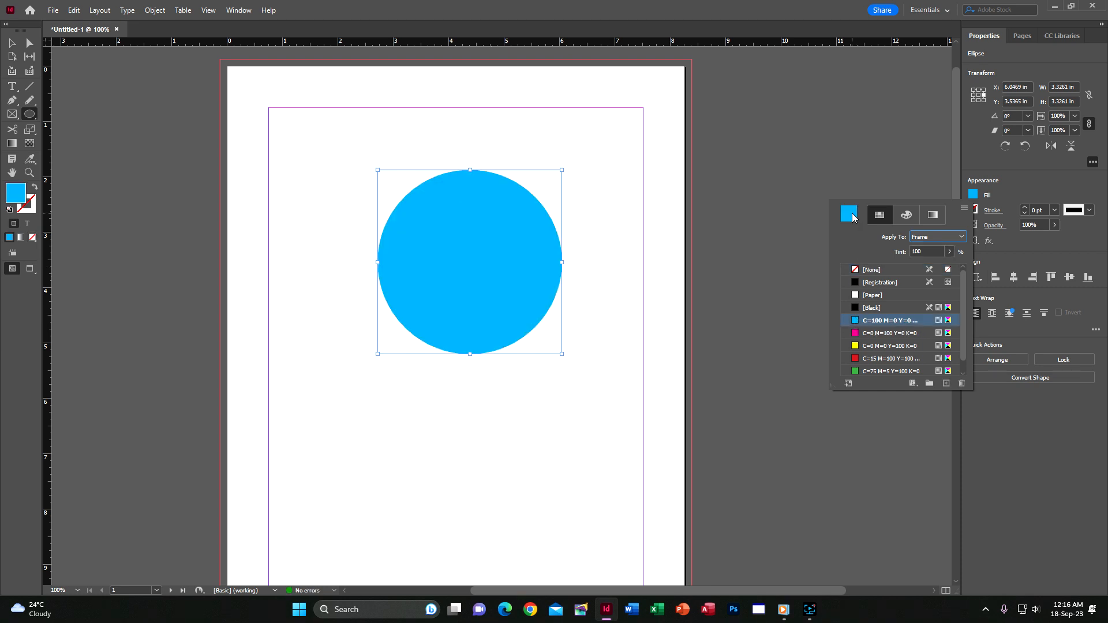
{"action": "double_click", "coordinate": [852, 216]}
{"action": "left_click", "coordinate": [647, 273]}
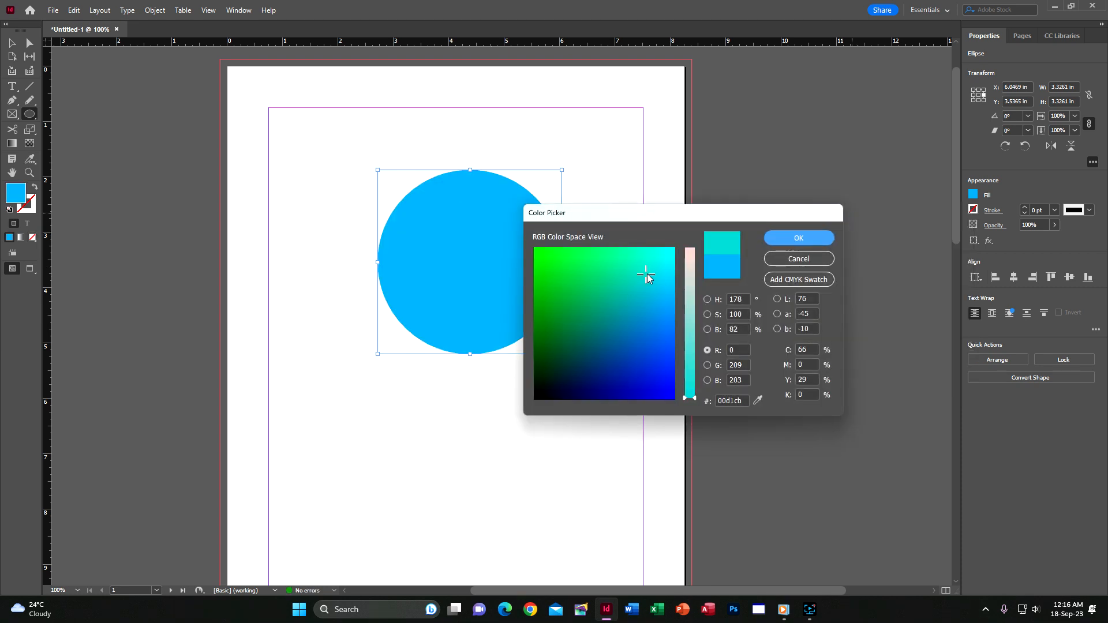
{"action": "left_click", "coordinate": [690, 260]}
{"action": "left_click", "coordinate": [785, 238]}
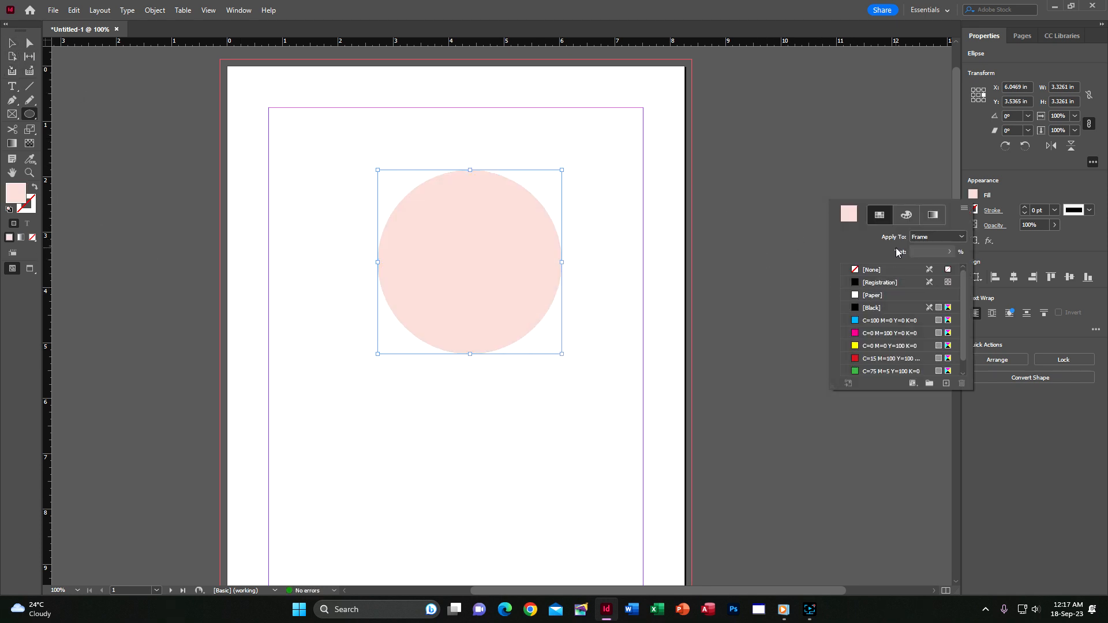
{"action": "left_click", "coordinate": [844, 141]}
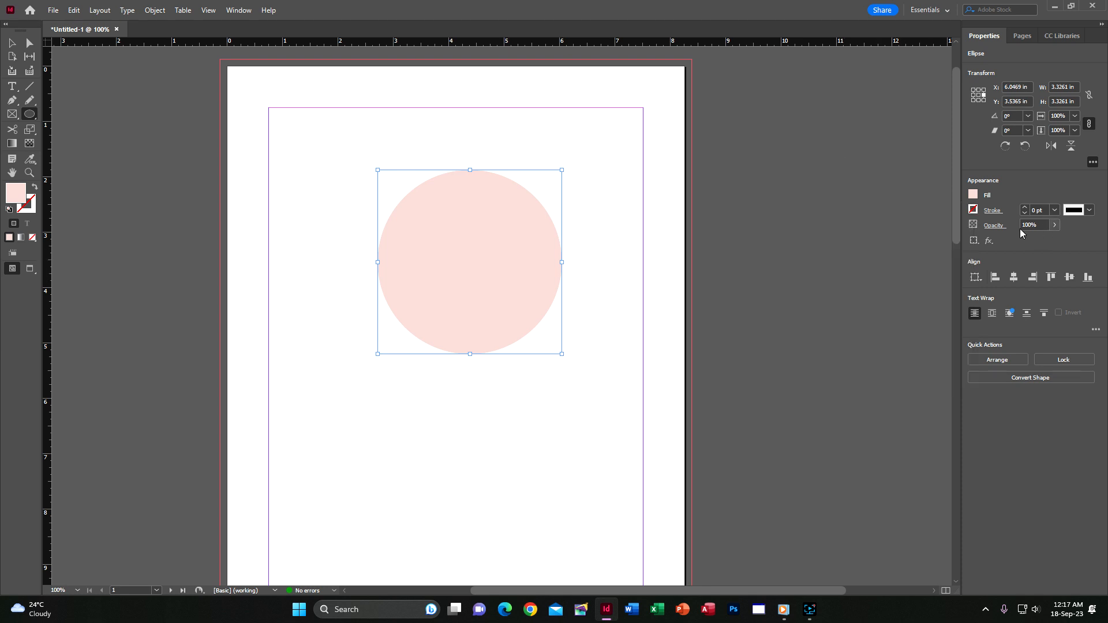
Give the circle a 1 pt cyan outline.
{"action": "left_click", "coordinate": [973, 210]}
{"action": "left_click", "coordinate": [1025, 208]}
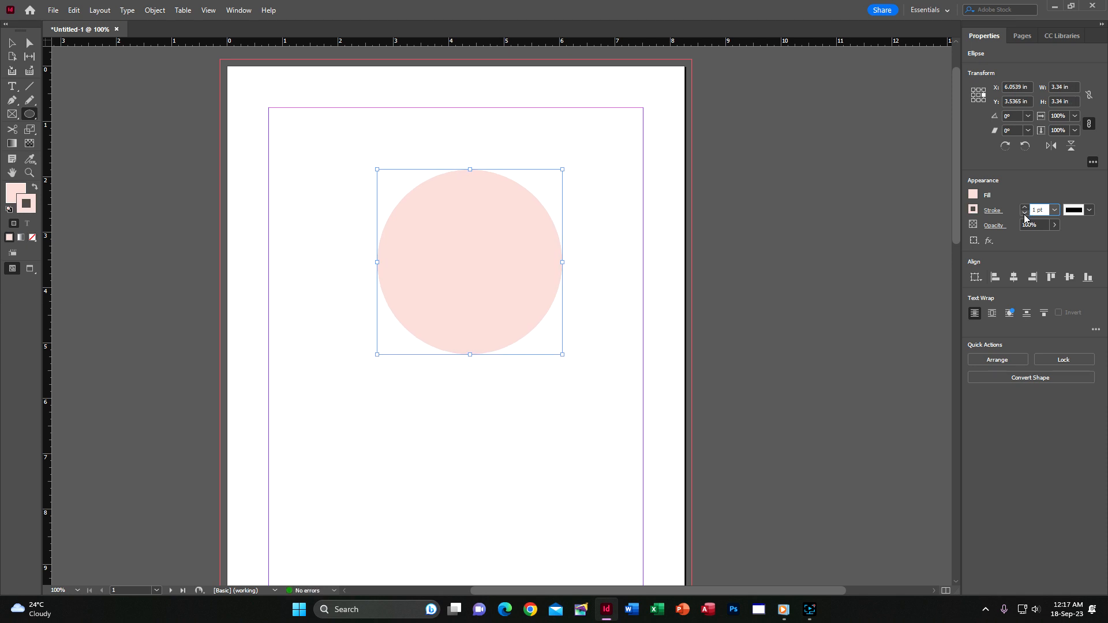
{"action": "left_click", "coordinate": [974, 212]}
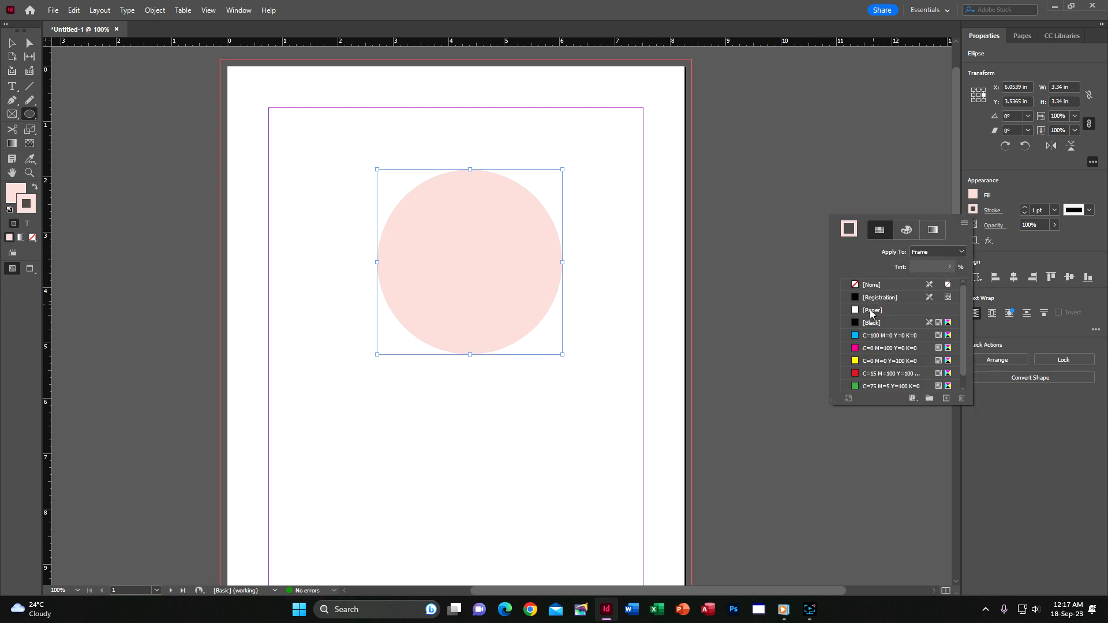
{"action": "left_click", "coordinate": [872, 335]}
{"action": "left_click", "coordinate": [8, 43]}
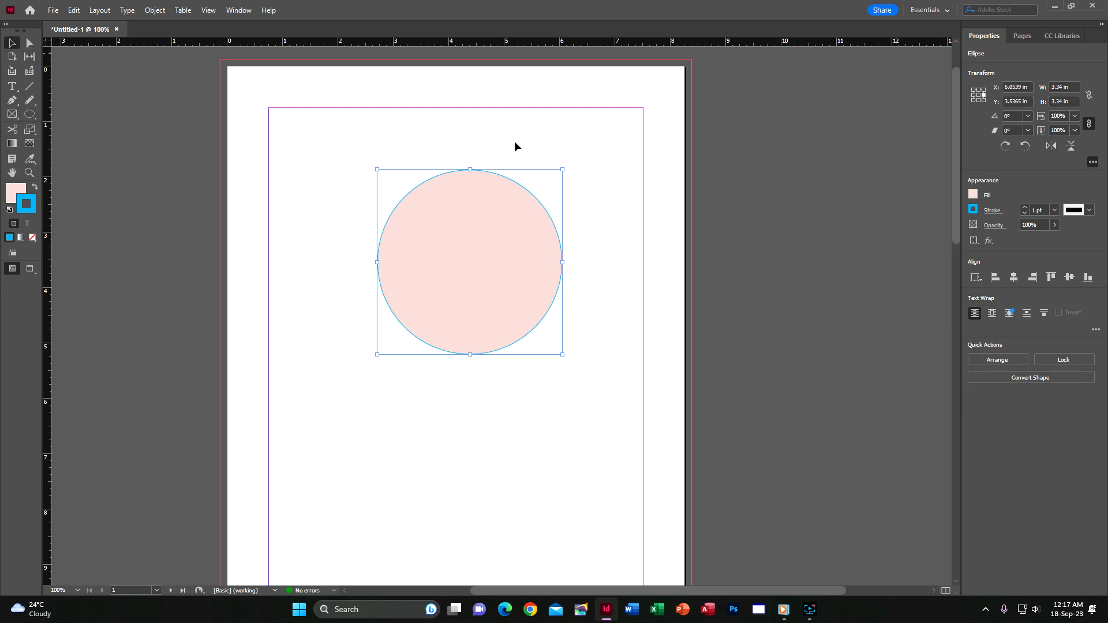
{"action": "left_click", "coordinate": [770, 154]}
{"action": "left_click", "coordinate": [476, 223]}
Nudge the circle and draw a thin, tall vertical bar through it.
{"action": "left_click_drag", "start_coordinate": [467, 217], "coordinate": [459, 208]}
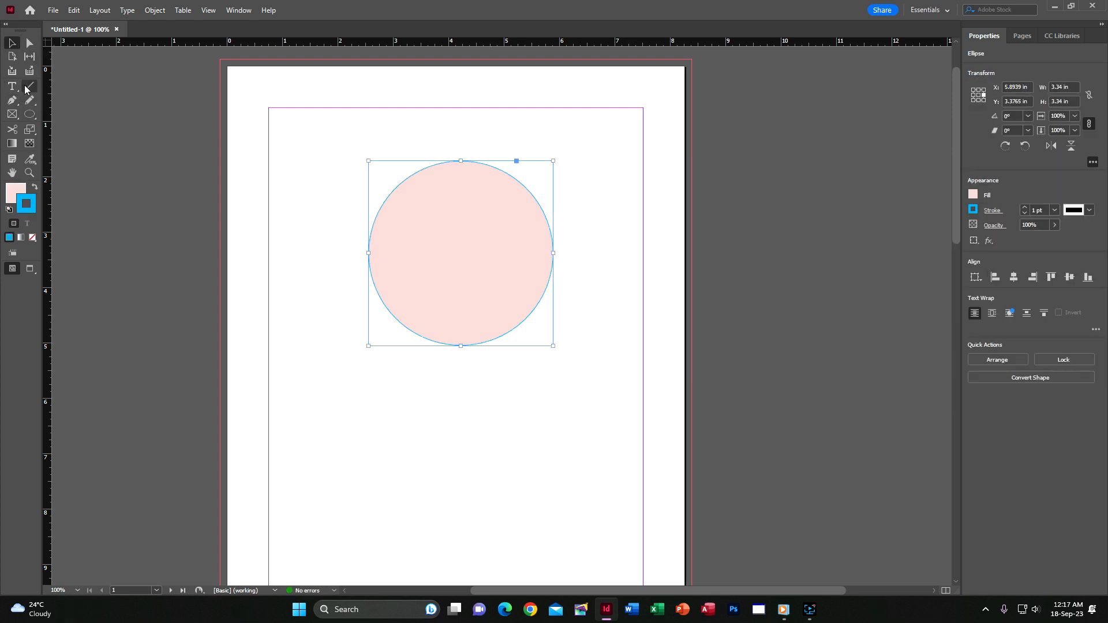
{"action": "left_click_drag", "start_coordinate": [29, 114], "coordinate": [94, 130]}
{"action": "mouse_move", "coordinate": [456, 135]}
{"action": "left_mouse_down"}
{"action": "mouse_move", "coordinate": [464, 434]}
{"action": "mouse_move", "coordinate": [465, 362]}
{"action": "mouse_move", "coordinate": [464, 381]}
{"action": "left_mouse_up"}
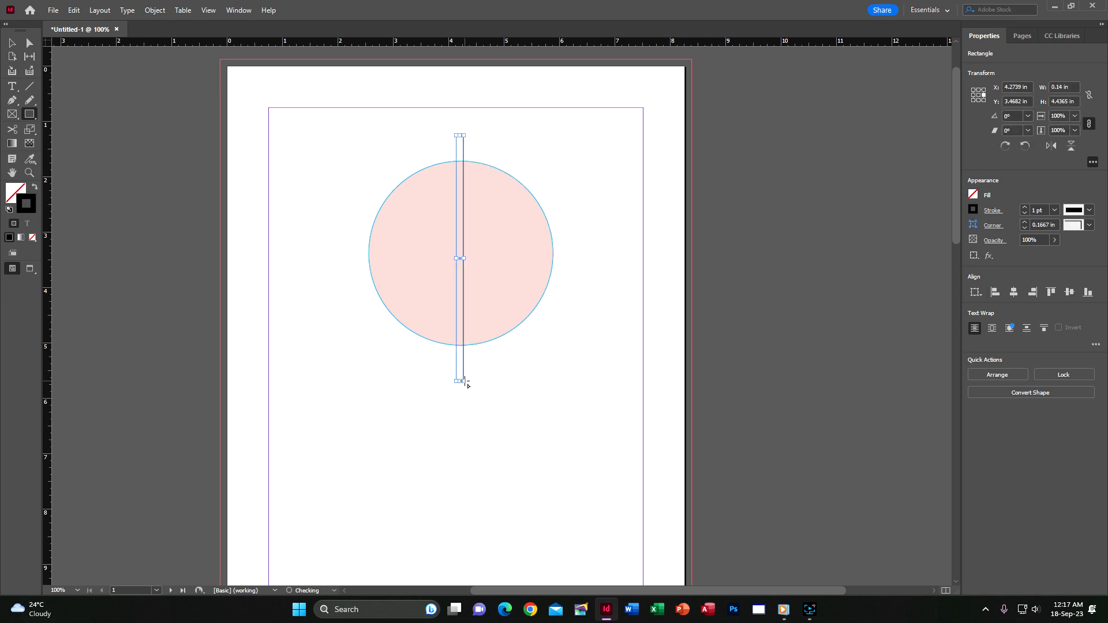
{"action": "left_click", "coordinate": [14, 45]}
Paste a copy of the bar in place and rotate it 90° to horizontal.
{"action": "key", "text": "ctrl+v"}
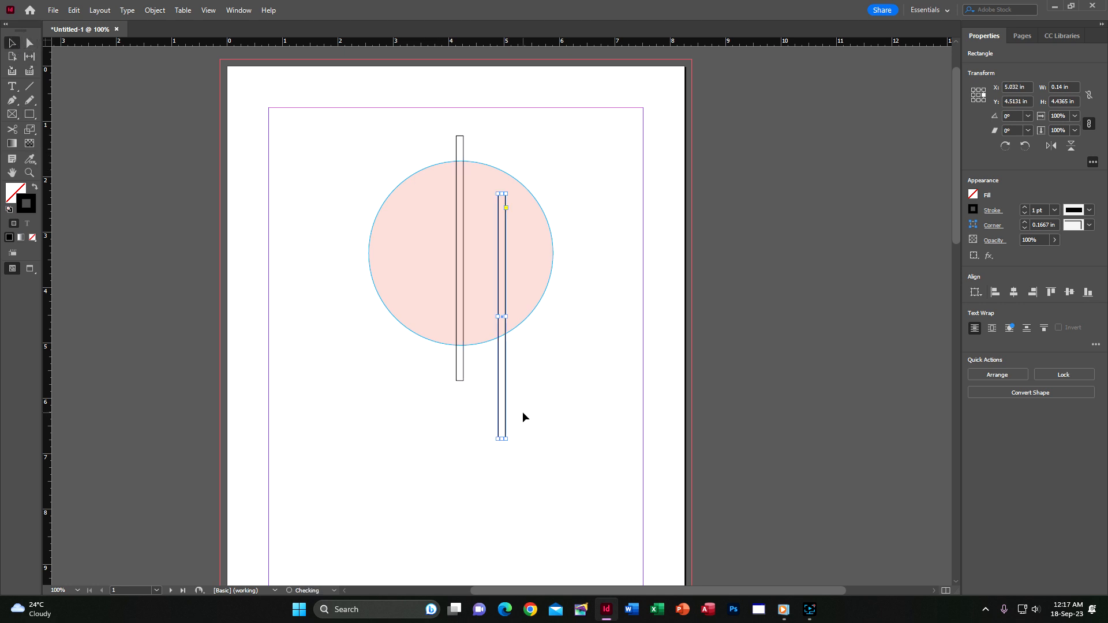
{"action": "key", "text": "ctrl+z"}
{"action": "left_click", "coordinate": [74, 10]}
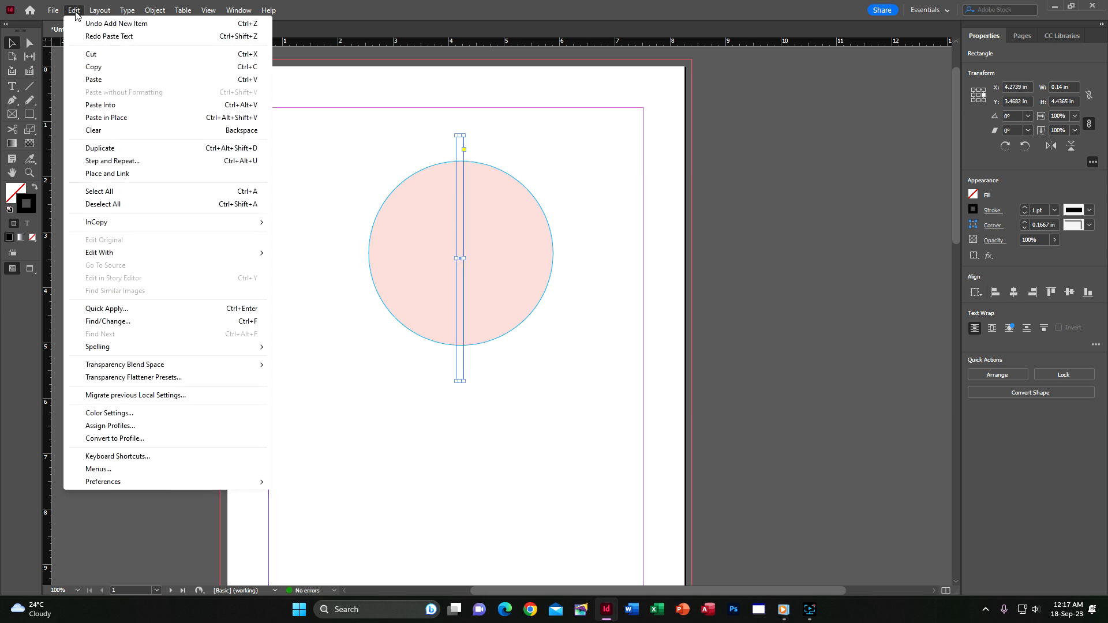
{"action": "left_click", "coordinate": [119, 118]}
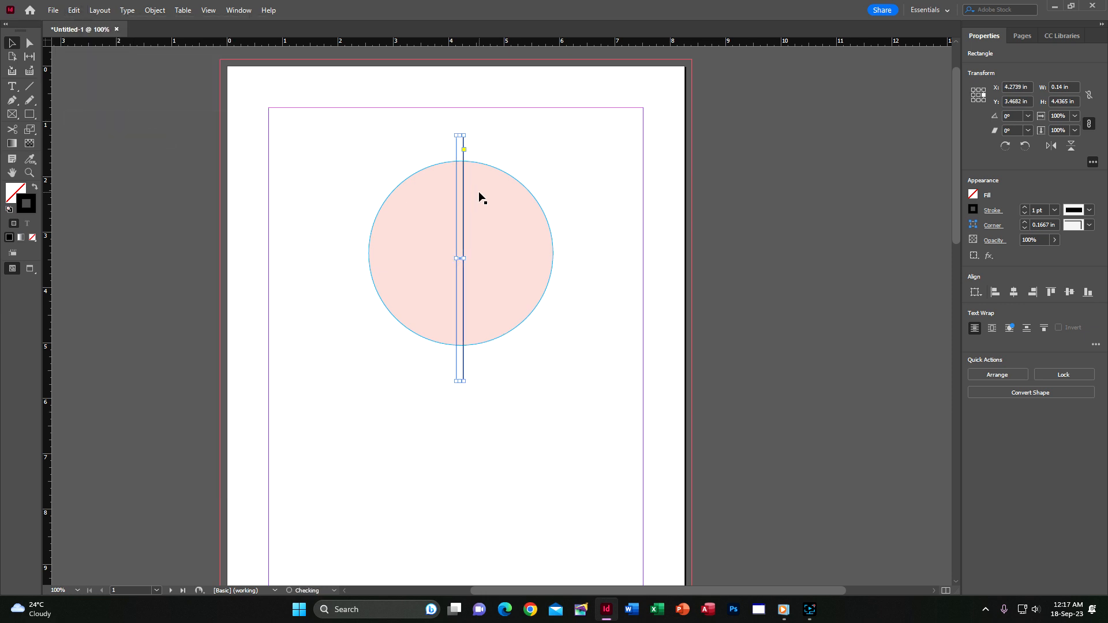
{"action": "left_click", "coordinate": [1028, 146]}
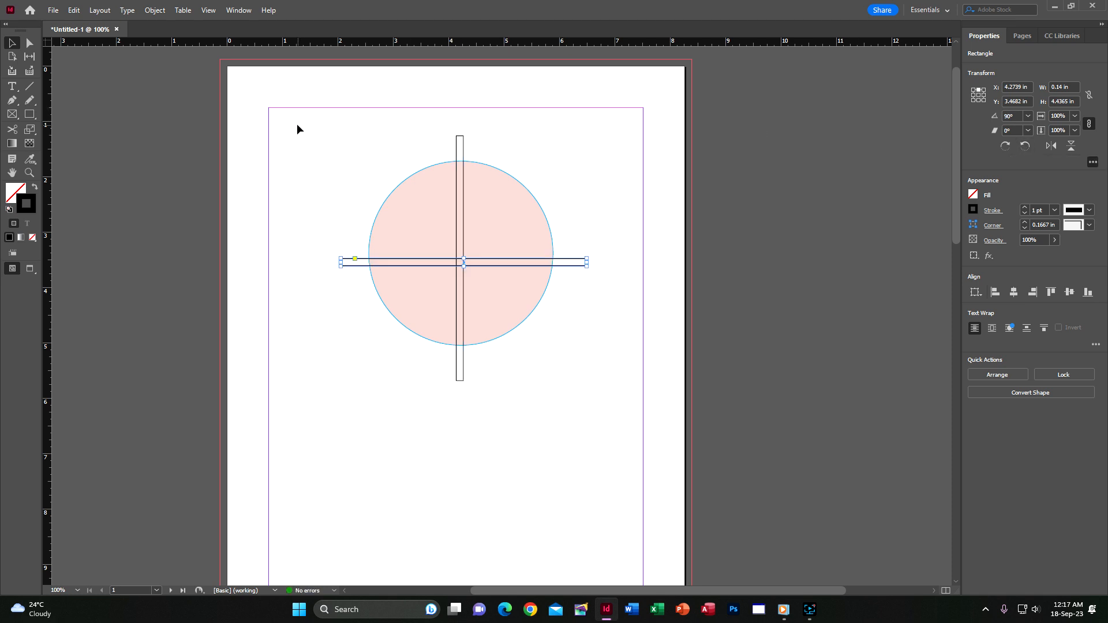
{"action": "left_click_drag", "start_coordinate": [297, 123], "coordinate": [620, 423]}
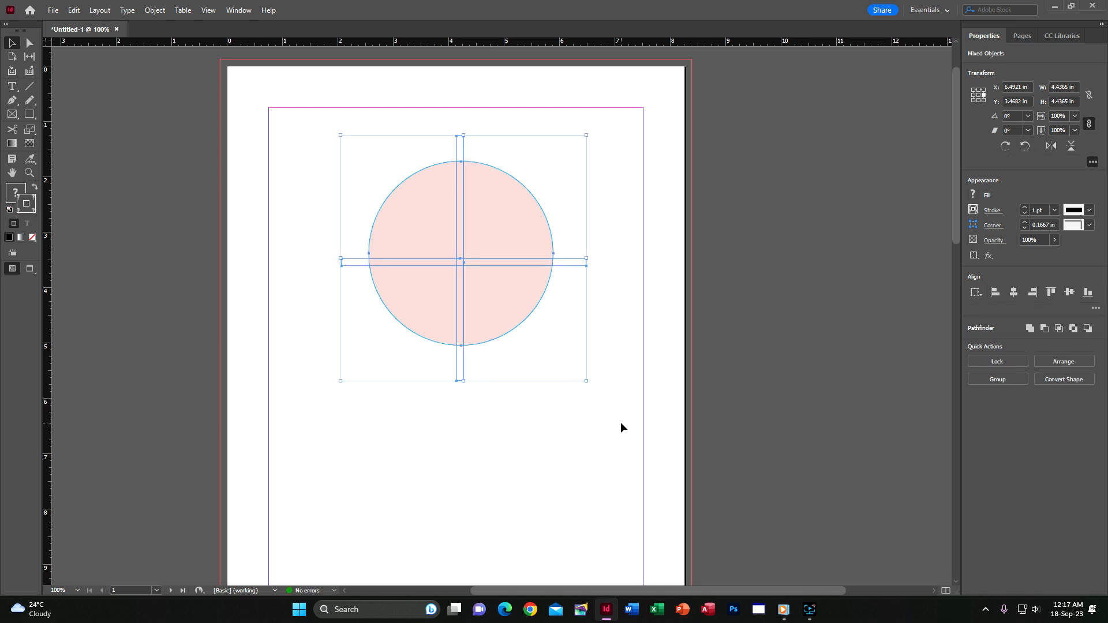
Align the circle and both bars on their horizontal and vertical centres.
{"action": "left_click", "coordinate": [1014, 294]}
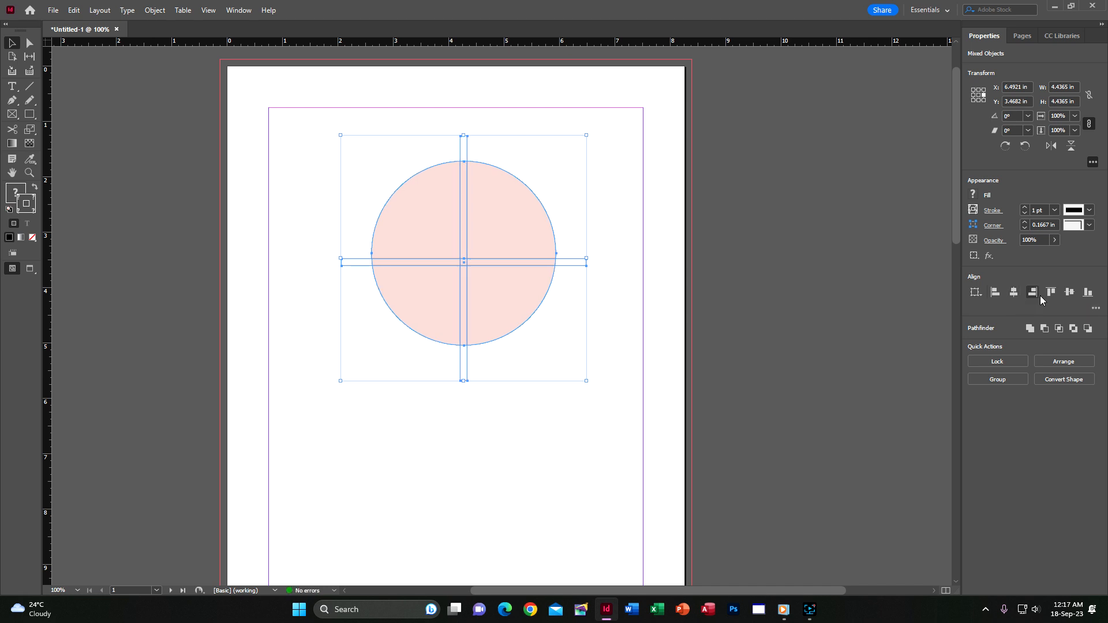
{"action": "left_click", "coordinate": [1069, 292]}
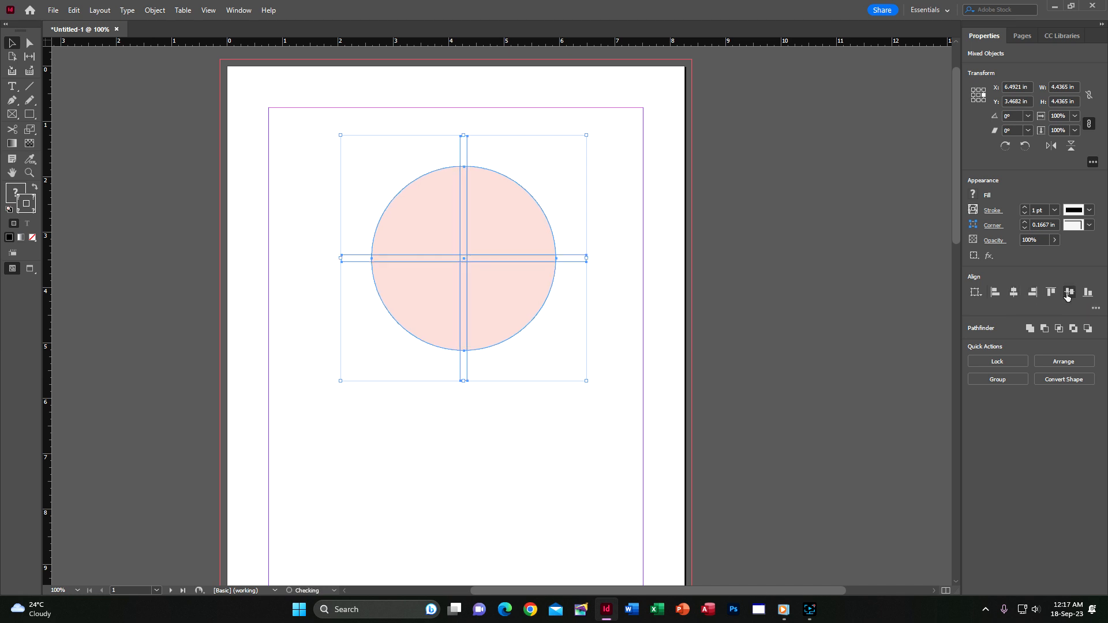
{"action": "left_click", "coordinate": [754, 252]}
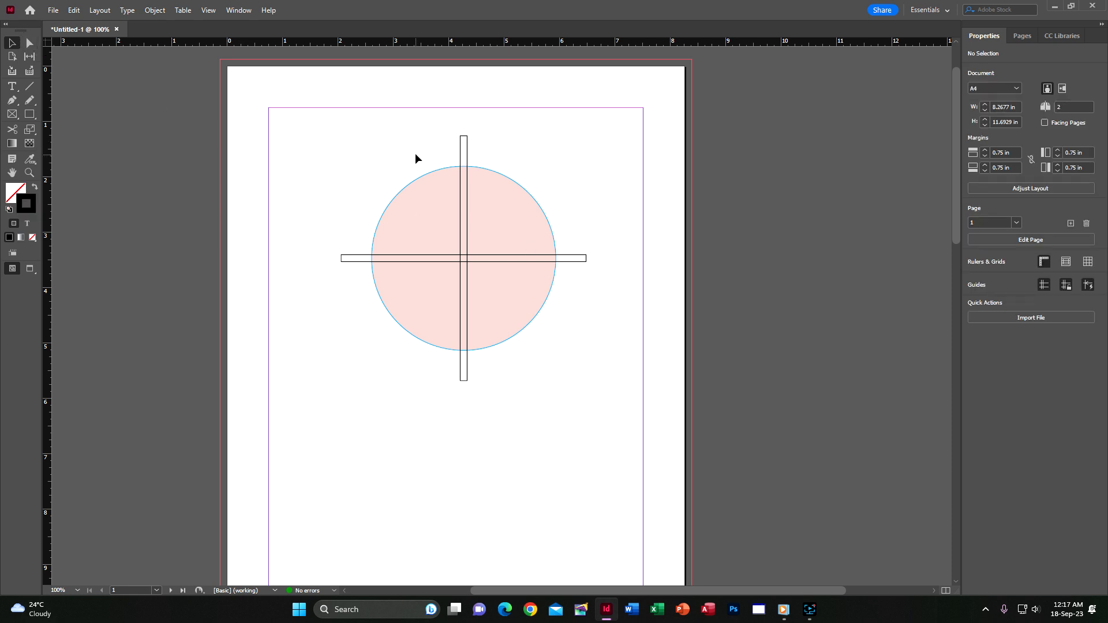
{"action": "left_click_drag", "start_coordinate": [304, 116], "coordinate": [624, 479]}
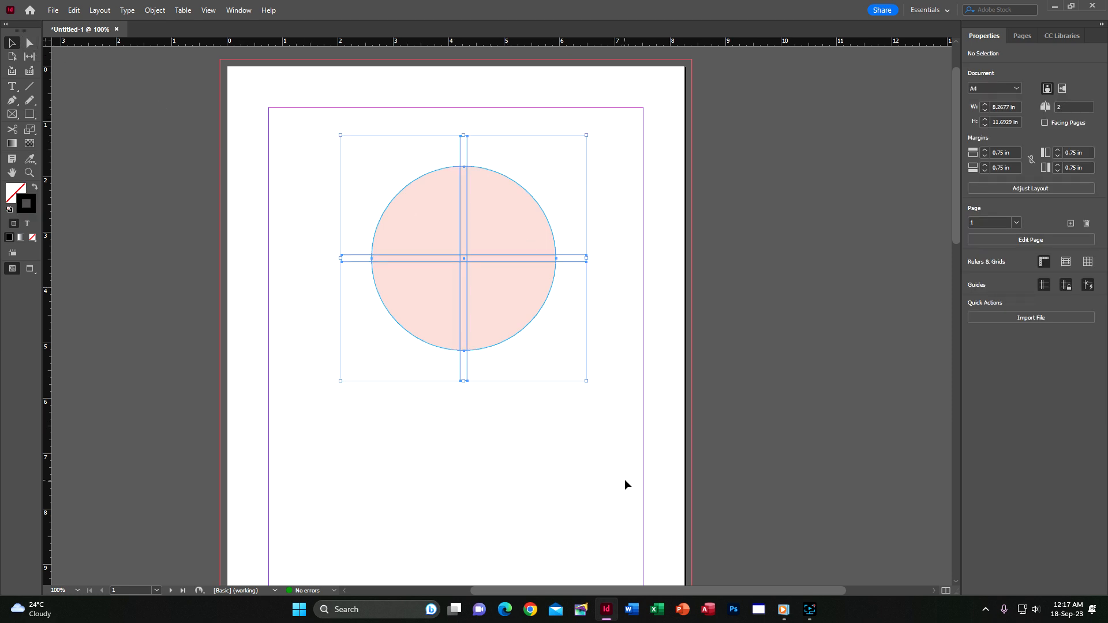
{"action": "left_click", "coordinate": [631, 419]}
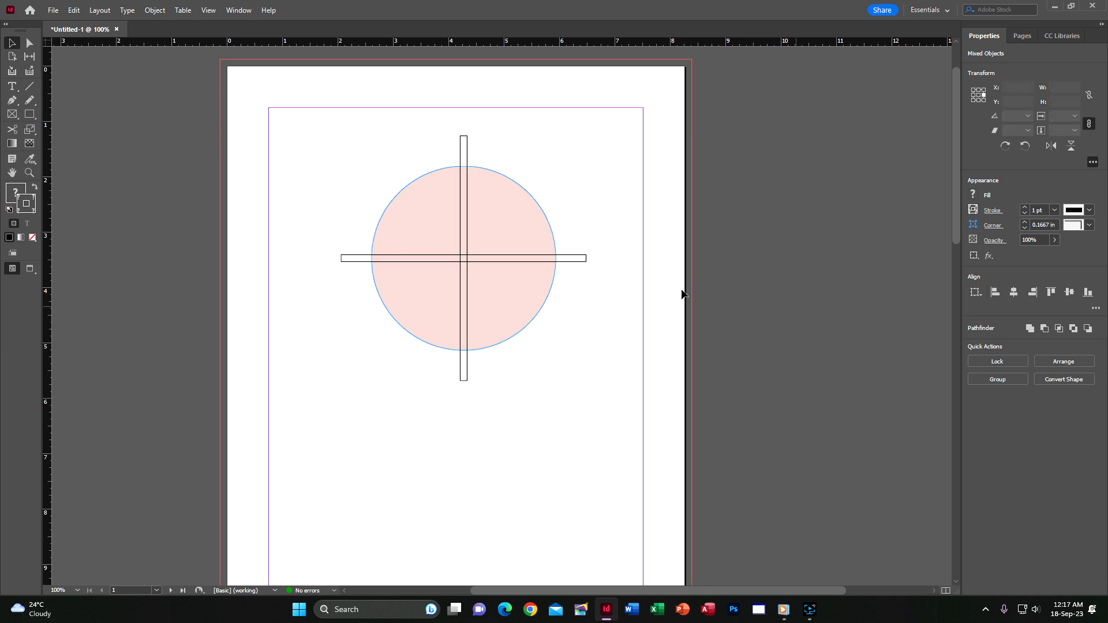
{"action": "left_click_drag", "start_coordinate": [313, 136], "coordinate": [652, 498]}
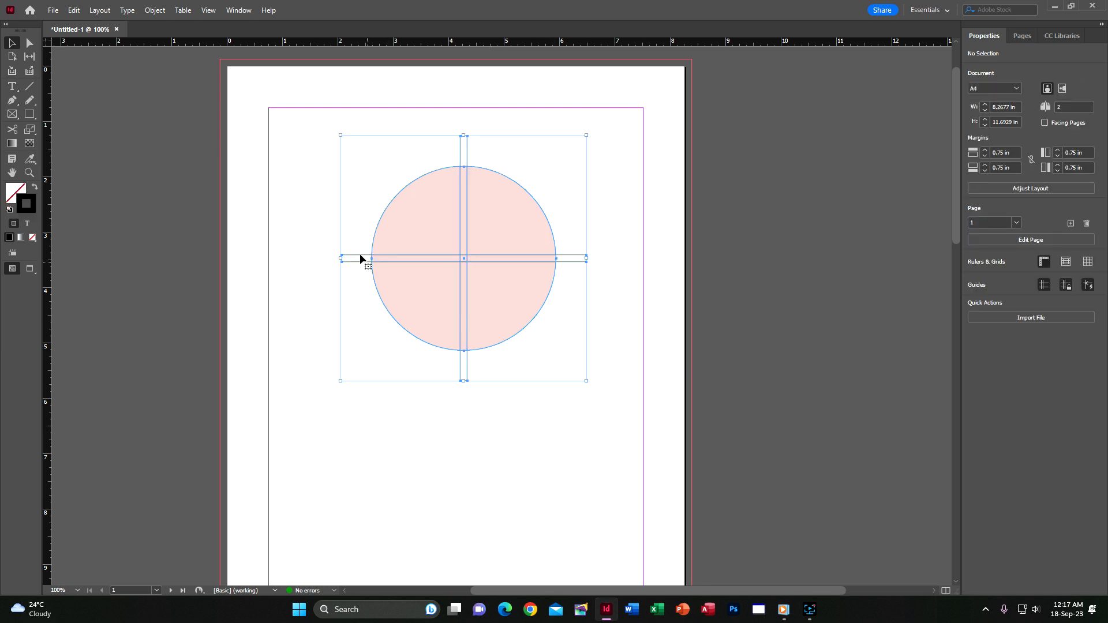
{"action": "left_click", "coordinate": [303, 116]}
{"action": "left_click_drag", "start_coordinate": [302, 117], "coordinate": [601, 484]}
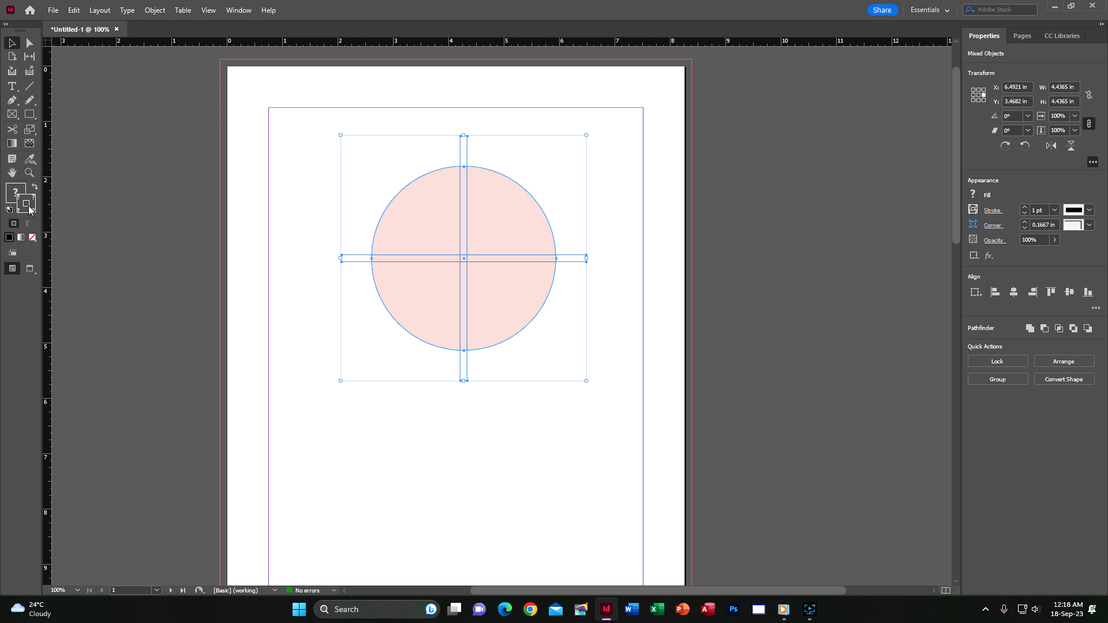
Set the stroke of the circle and both bars to None.
{"action": "left_click", "coordinate": [32, 237]}
{"action": "left_click", "coordinate": [757, 219]}
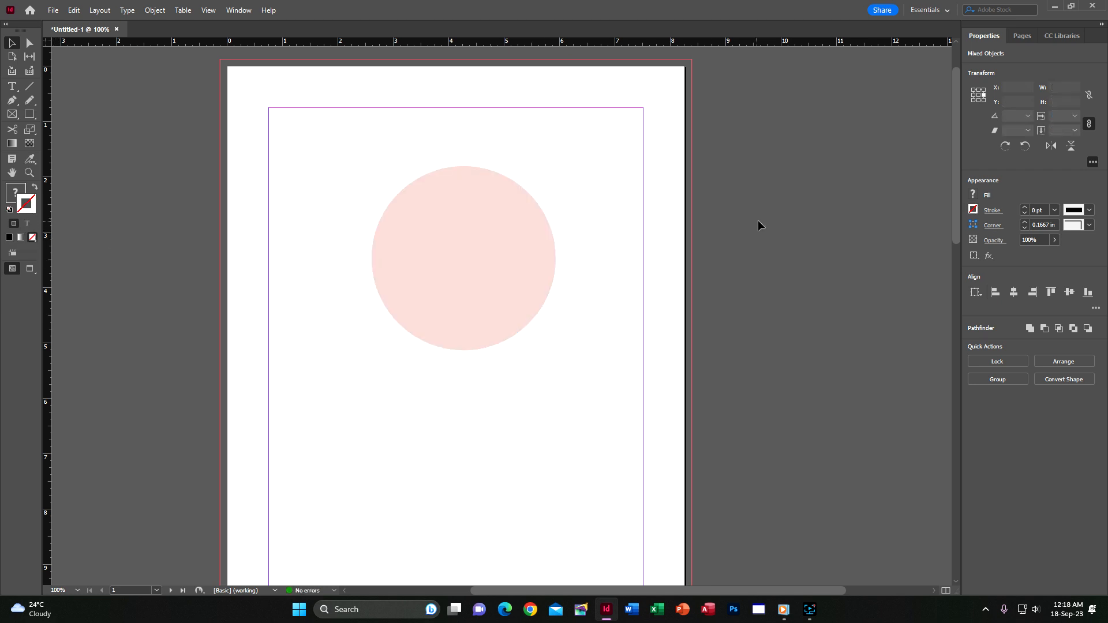
{"action": "left_click_drag", "start_coordinate": [284, 114], "coordinate": [657, 430]}
{"action": "left_click", "coordinate": [838, 342]}
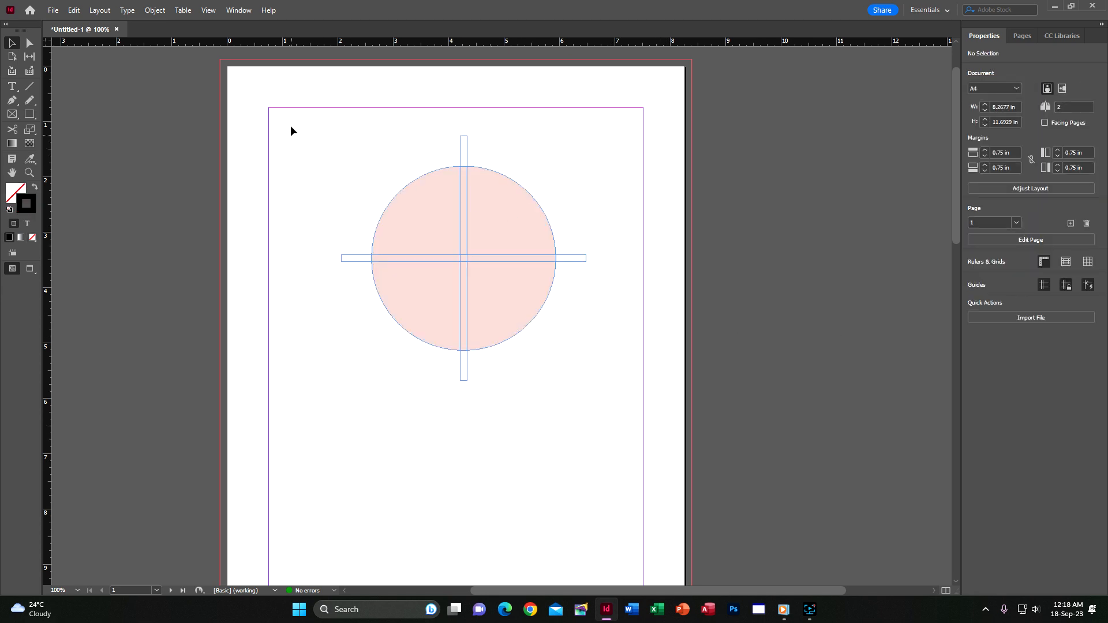
{"action": "left_click_drag", "start_coordinate": [290, 115], "coordinate": [614, 504]}
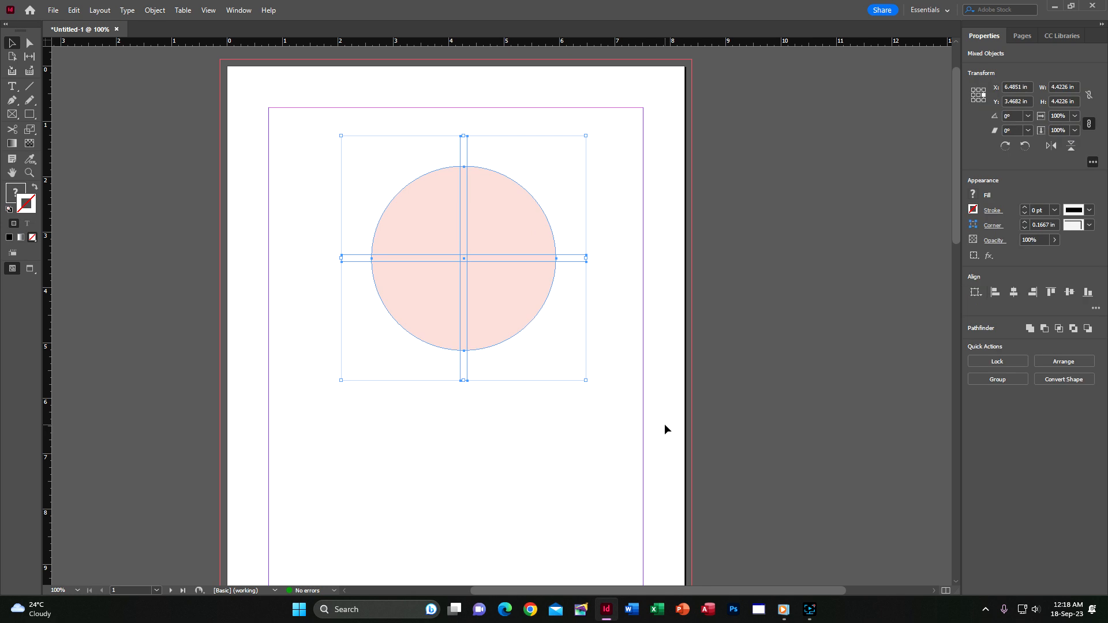
Subtract the bars from the circle with Pathfinder and move the result up and left.
{"action": "left_click", "coordinate": [147, 11]}
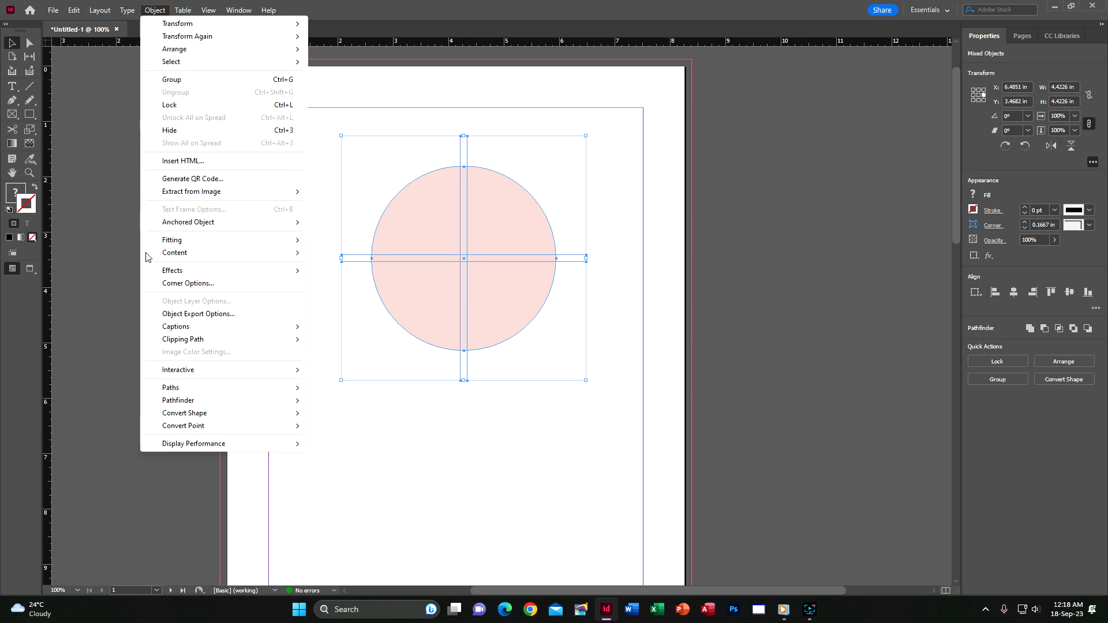
{"action": "mouse_move", "coordinate": [185, 391]}
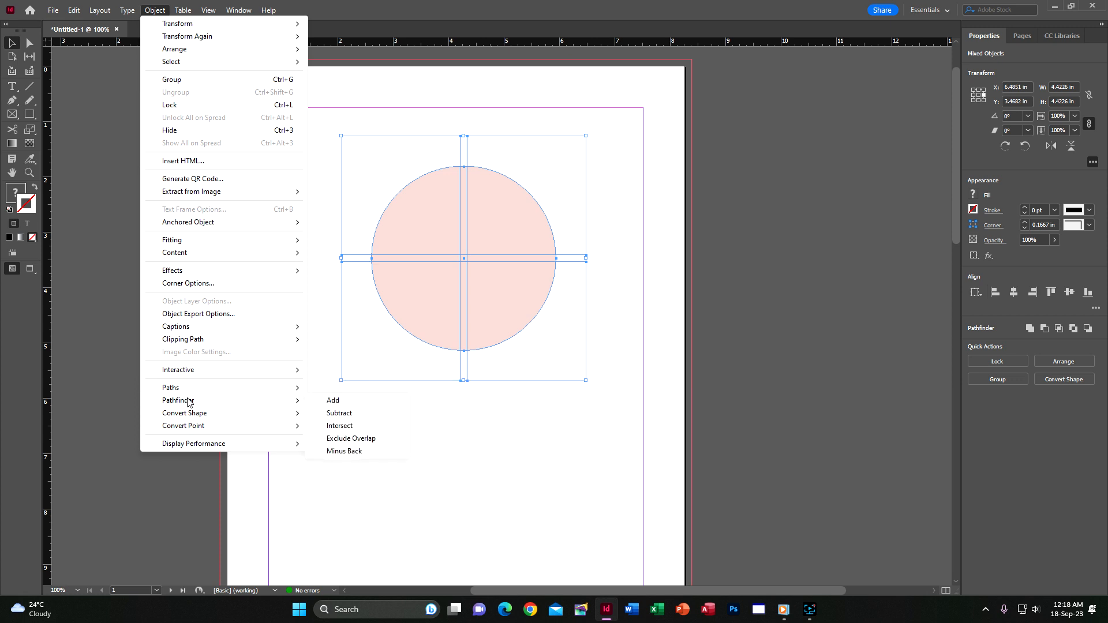
{"action": "left_click", "coordinate": [340, 413]}
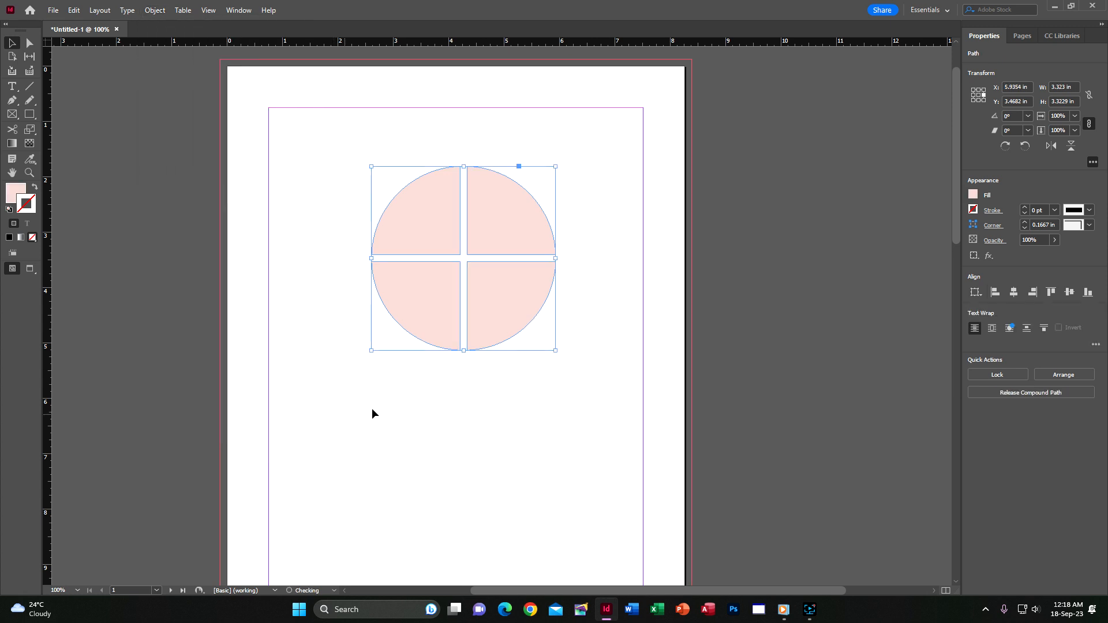
{"action": "left_click", "coordinate": [777, 299]}
{"action": "left_click_drag", "start_coordinate": [515, 221], "coordinate": [490, 185]}
Release the compound path so the circle becomes four separate quarter pieces.
{"action": "left_click", "coordinate": [155, 10]}
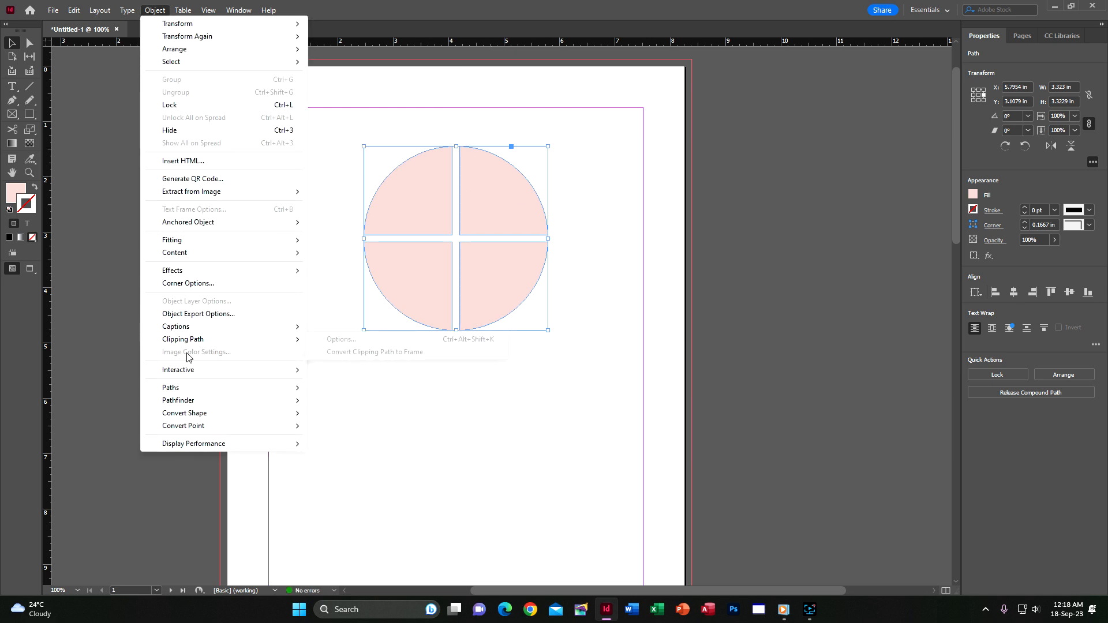
{"action": "mouse_move", "coordinate": [182, 392]}
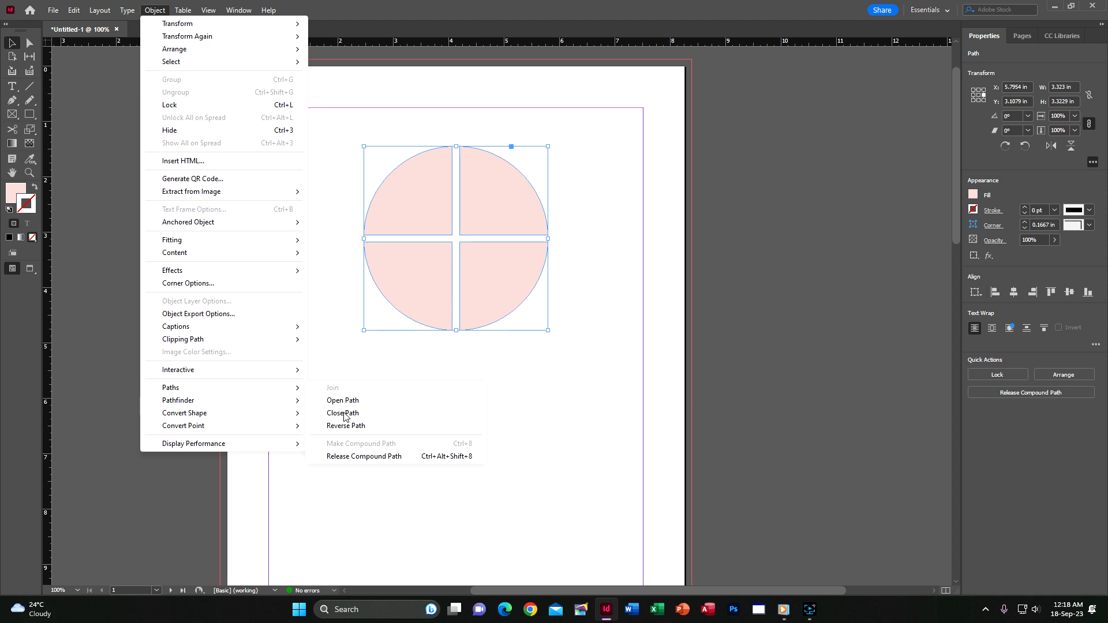
{"action": "left_click", "coordinate": [367, 457]}
{"action": "left_click", "coordinate": [587, 240]}
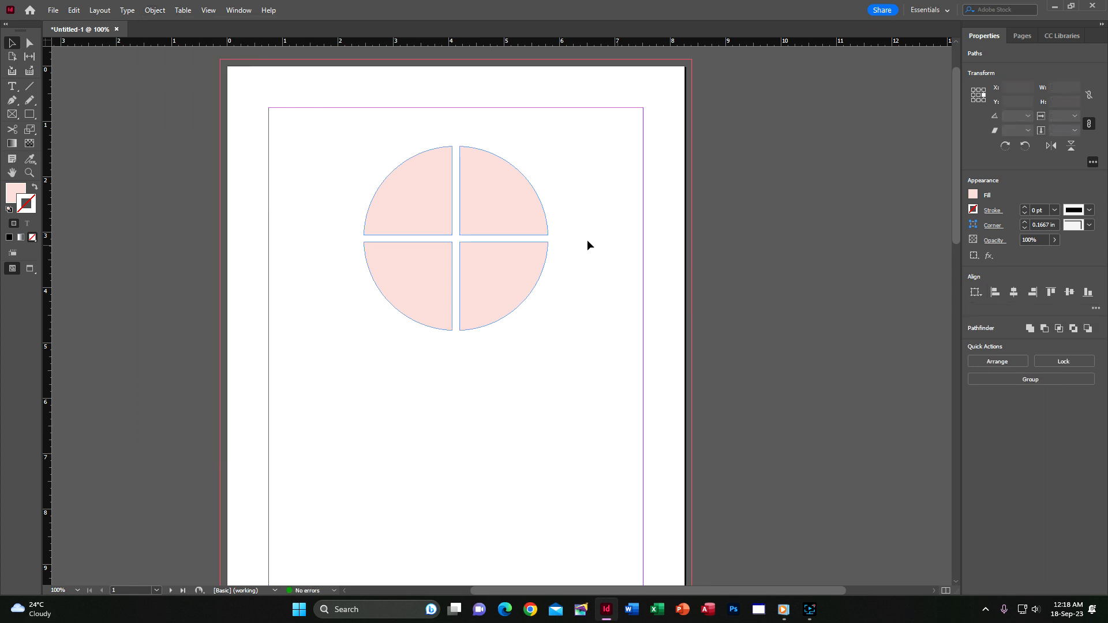
{"action": "left_click", "coordinate": [494, 188]}
{"action": "left_click_drag", "start_coordinate": [494, 188], "coordinate": [618, 188]}
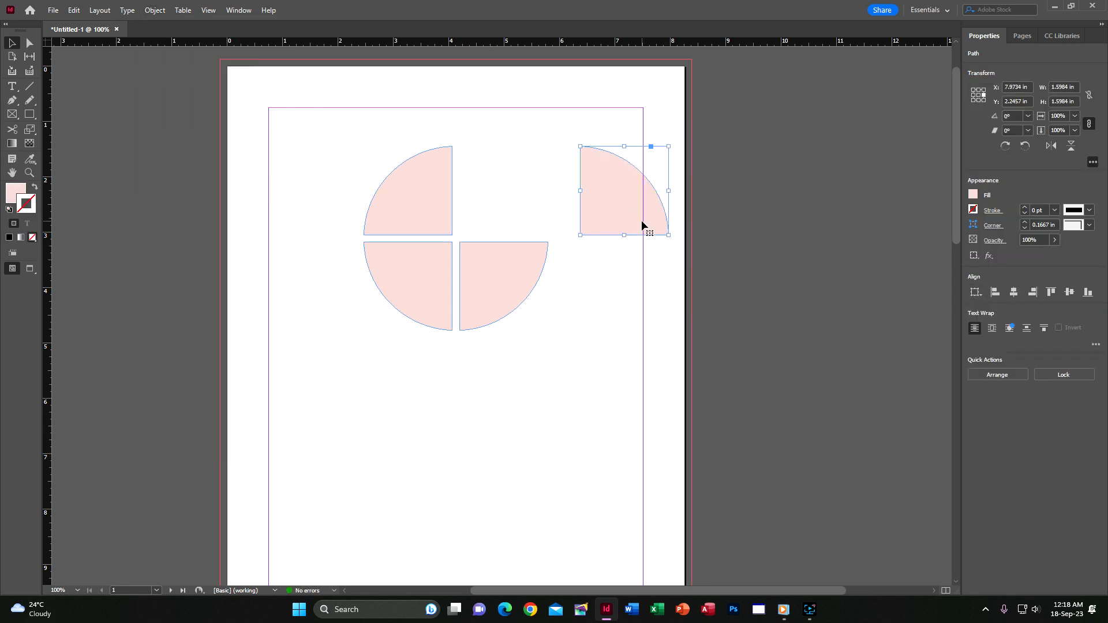
{"action": "key", "text": "ctrl+z"}
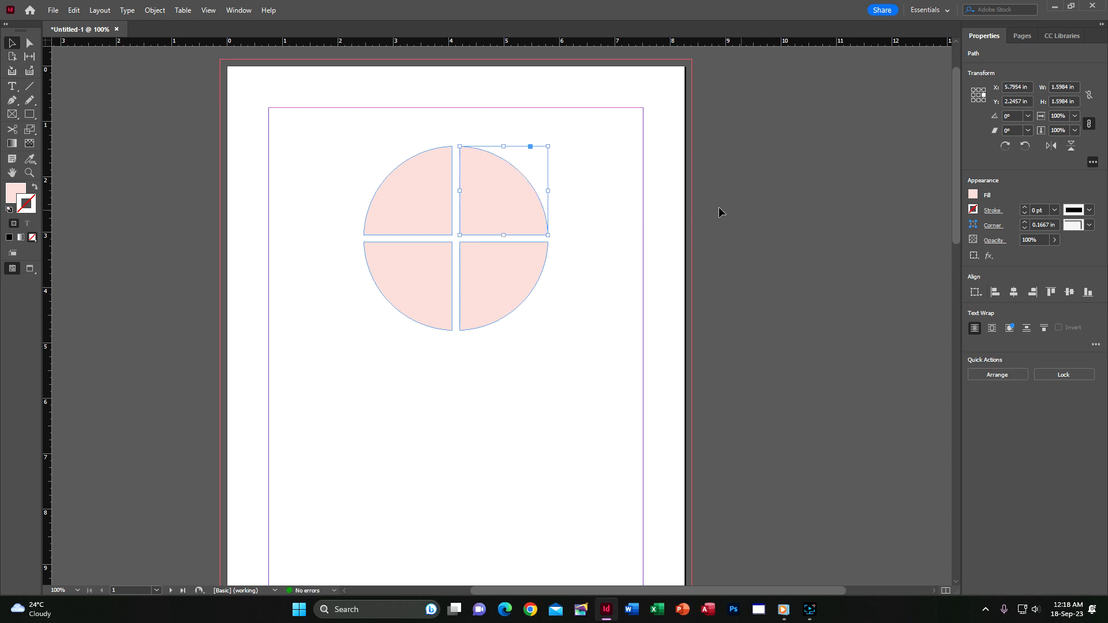
{"action": "left_click", "coordinate": [756, 197]}
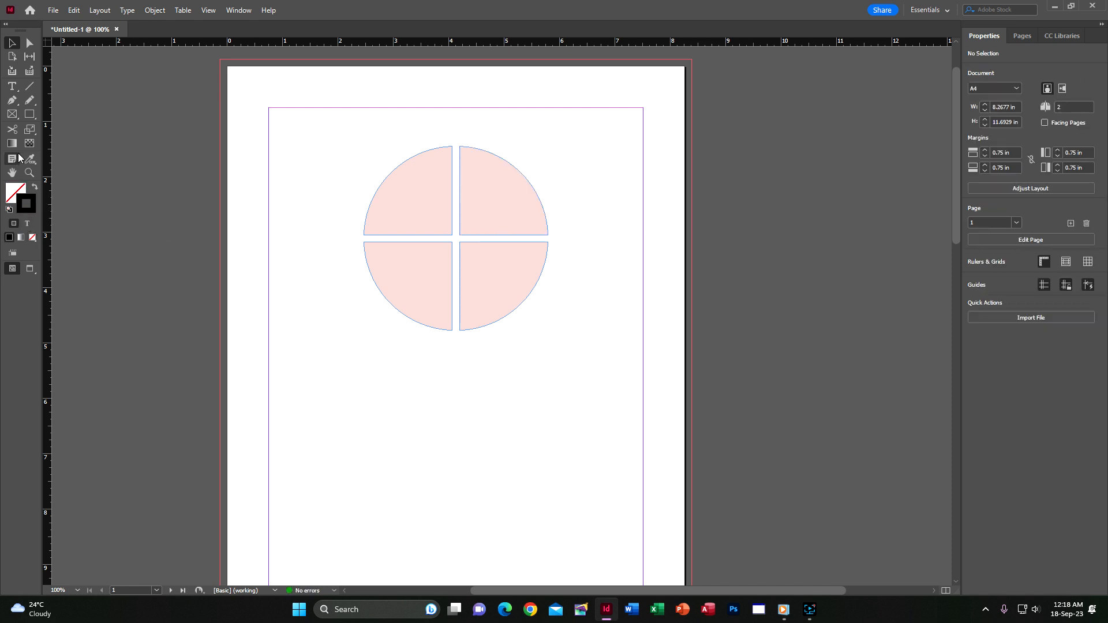
{"action": "left_click", "coordinate": [30, 115]}
Draw a 3.34 in square below the circle and fill it with C=100 M=0 Y=0 K=0 cyan.
{"action": "left_click_drag", "start_coordinate": [348, 364], "coordinate": [533, 549]}
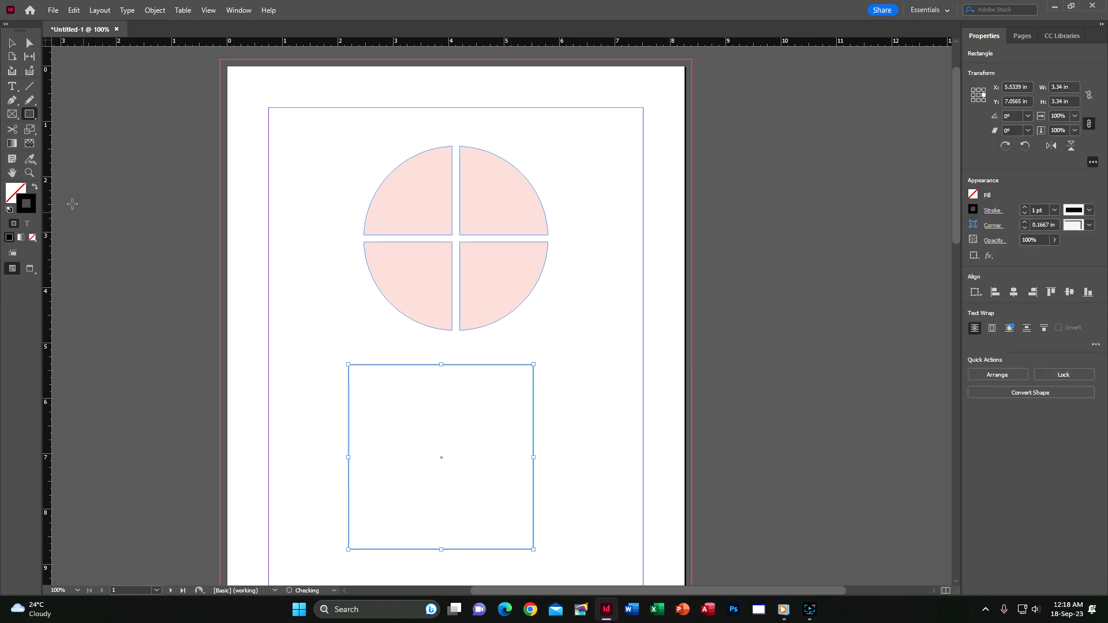
{"action": "left_click", "coordinate": [8, 237]}
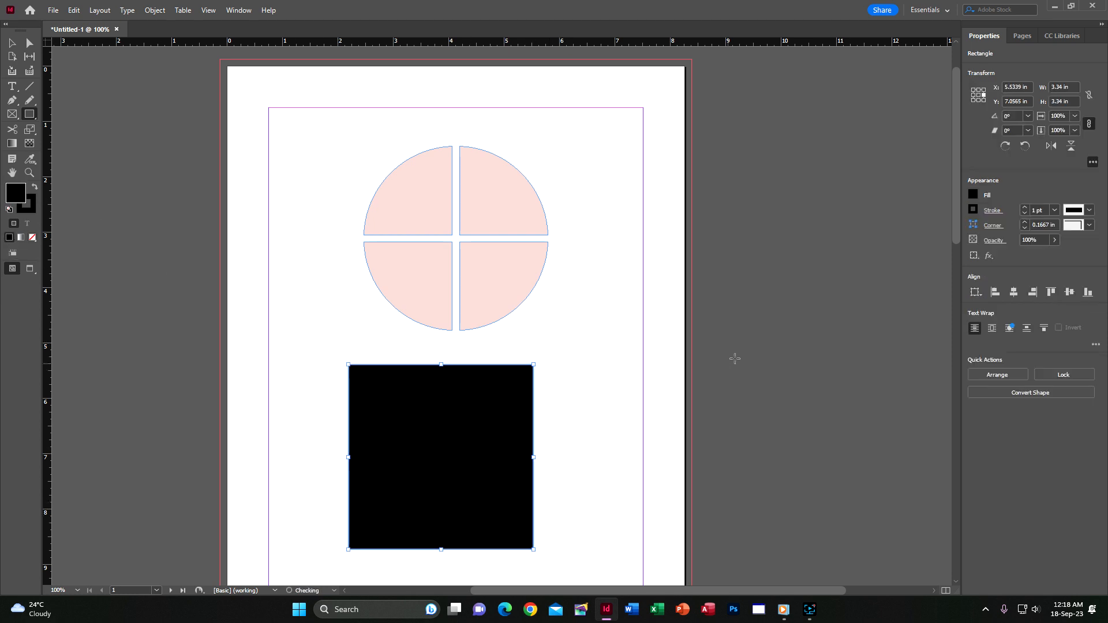
{"action": "left_click", "coordinate": [973, 194]}
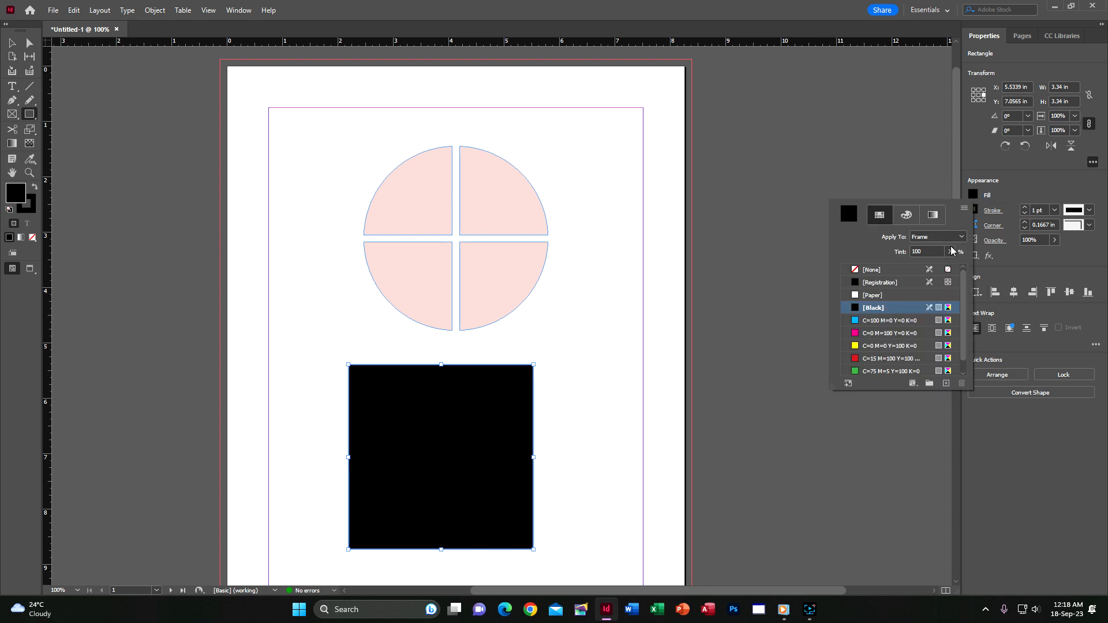
{"action": "left_click", "coordinate": [880, 321]}
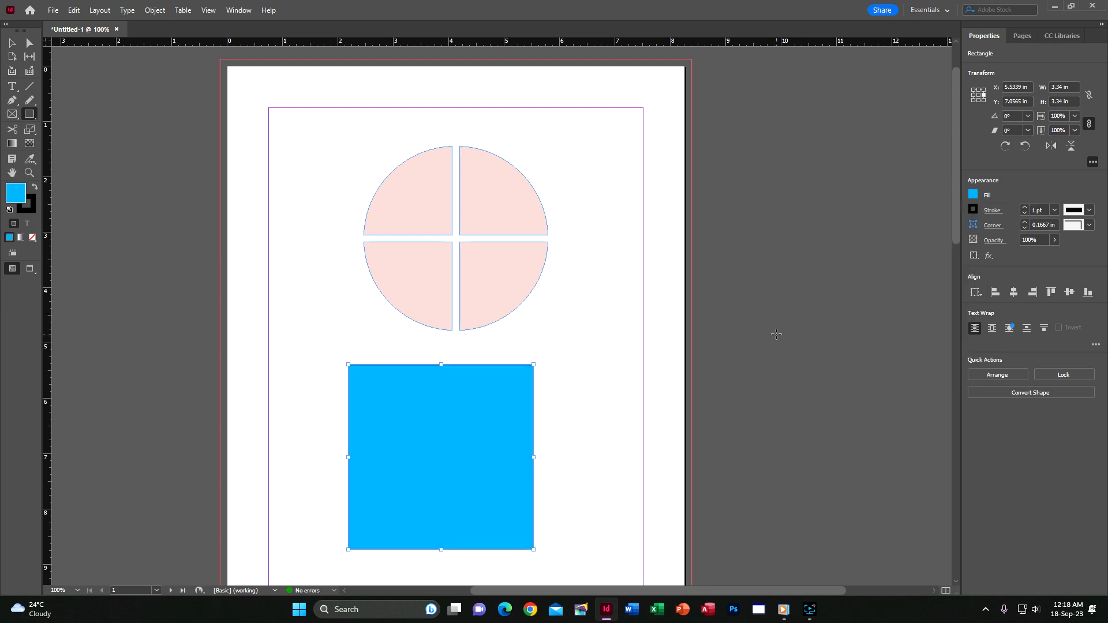
{"action": "left_click", "coordinate": [776, 334]}
Select only the four pink circle quarters and join them into one compound path.
{"action": "left_click", "coordinate": [611, 304]}
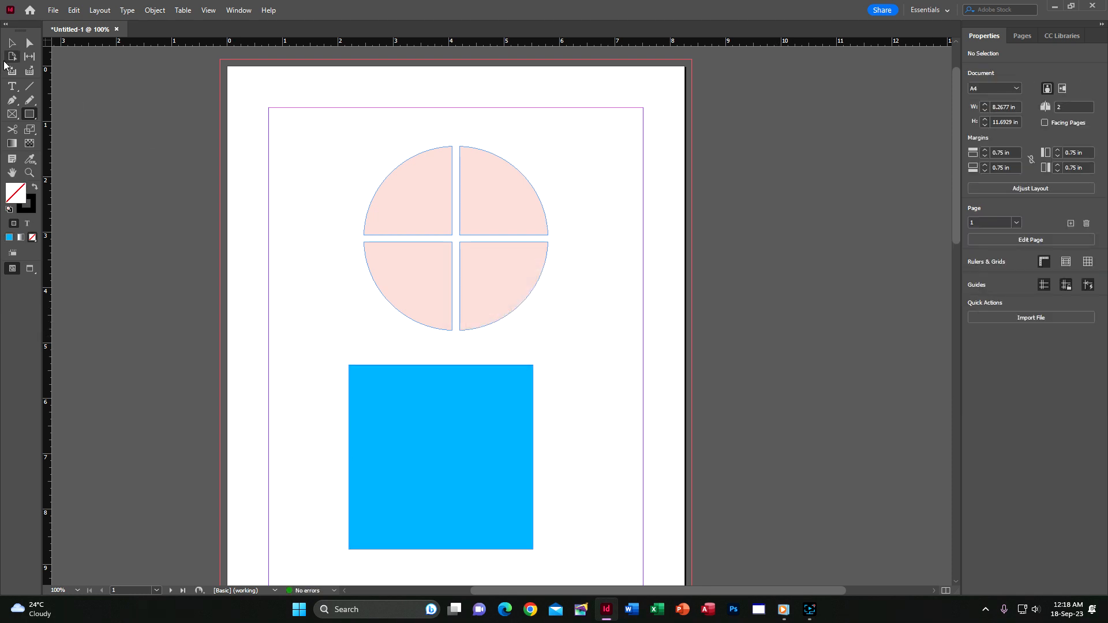
{"action": "left_click", "coordinate": [11, 42]}
{"action": "left_click_drag", "start_coordinate": [503, 202], "coordinate": [612, 177]}
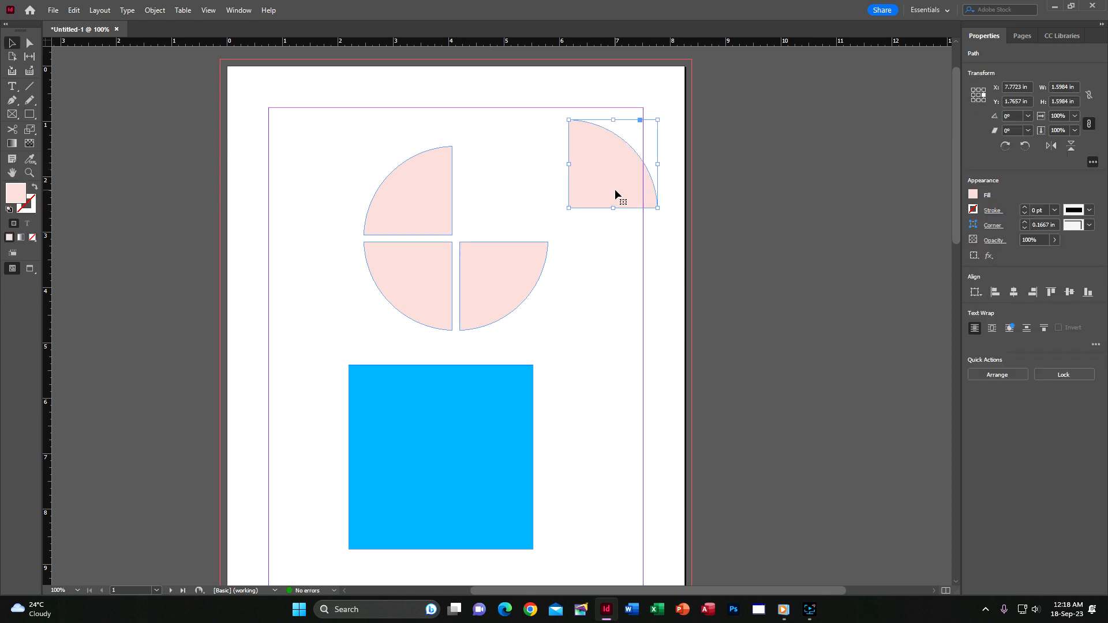
{"action": "key", "text": "ctrl+z"}
{"action": "left_click_drag", "start_coordinate": [326, 146], "coordinate": [685, 374]}
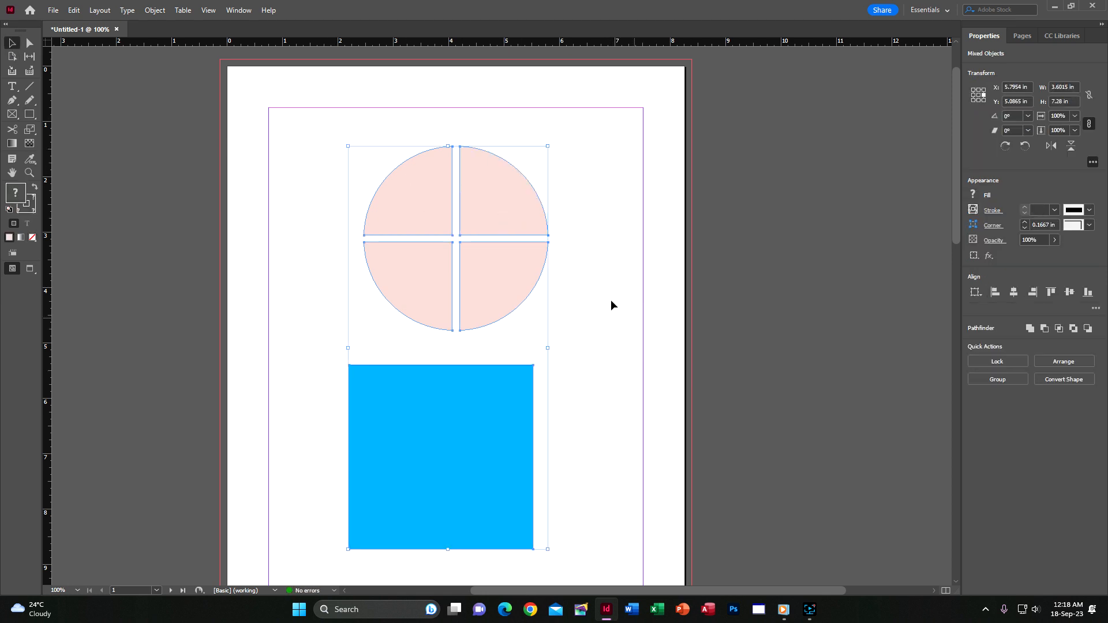
{"action": "left_click", "coordinate": [391, 146]}
{"action": "left_click_drag", "start_coordinate": [328, 127], "coordinate": [615, 343]}
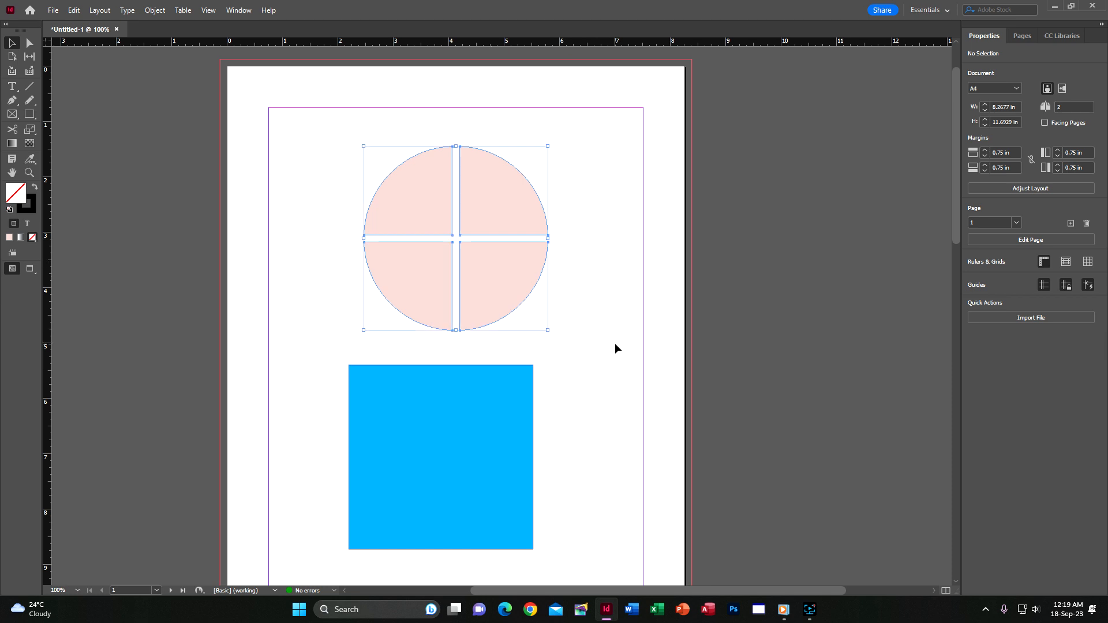
{"action": "left_click", "coordinate": [146, 11]}
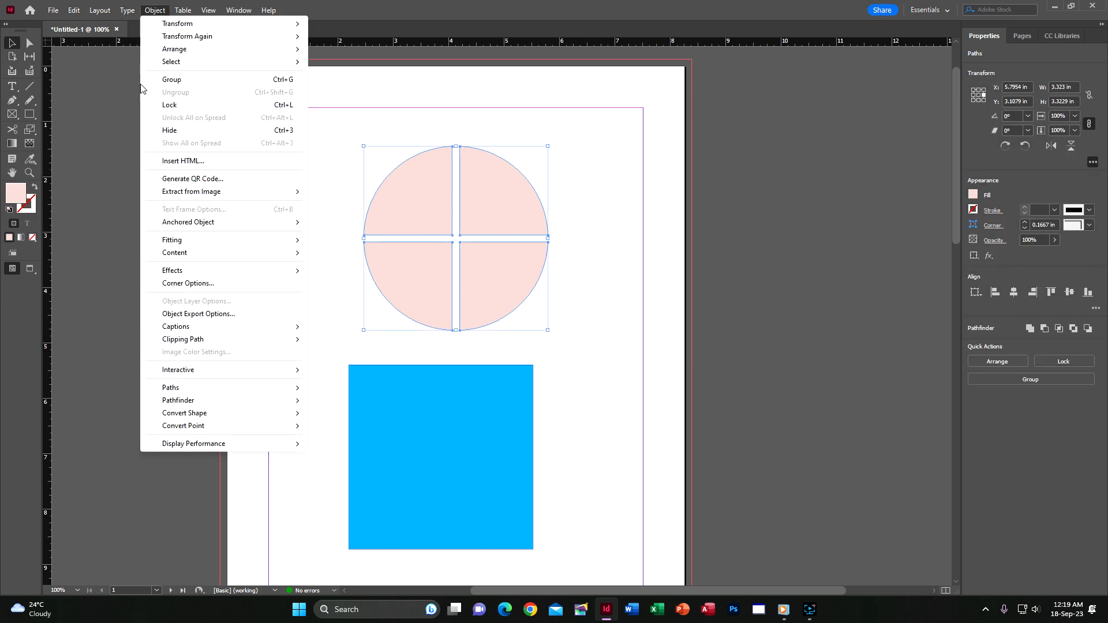
{"action": "mouse_move", "coordinate": [186, 416]}
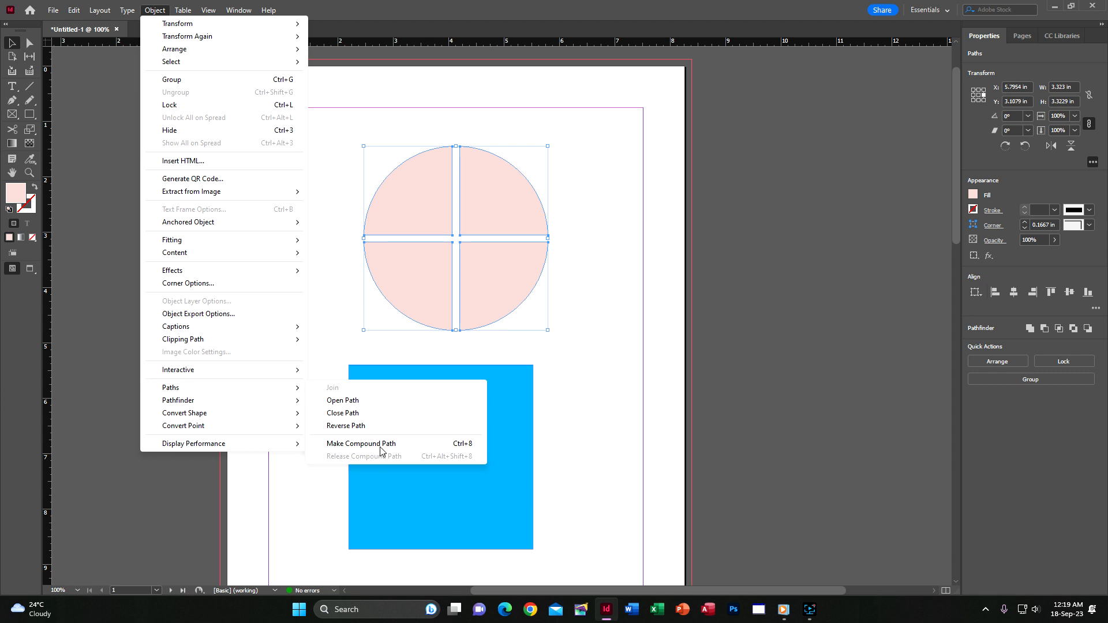
{"action": "left_click", "coordinate": [795, 273]}
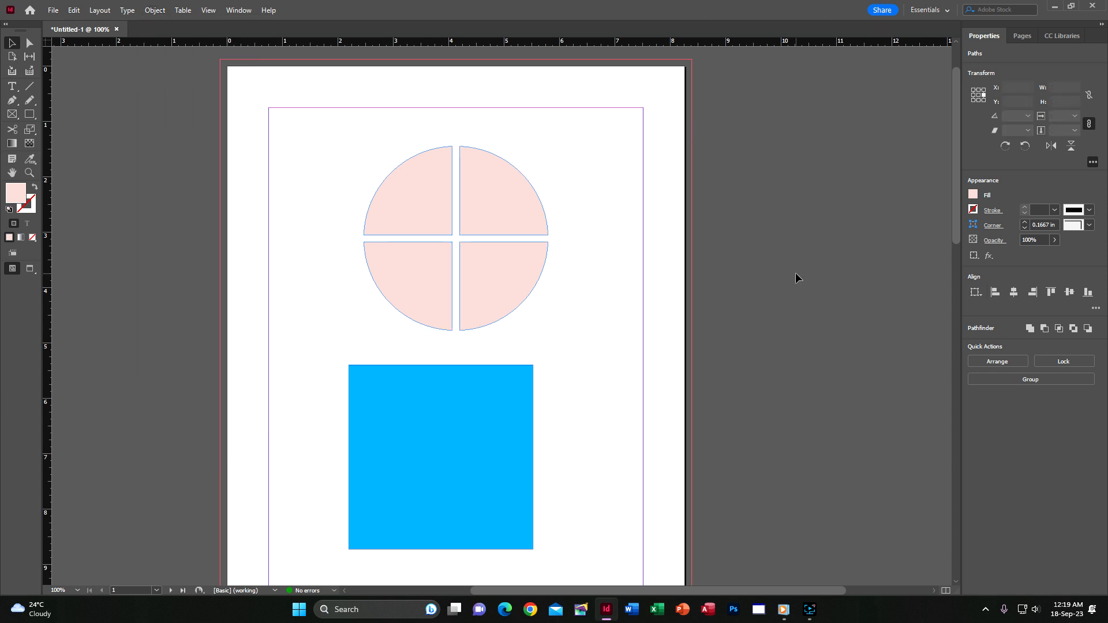
Cut the blue square at its top and right edges and drag the corner triangle up and right.
{"action": "scroll", "coordinate": [795, 272], "scroll_direction": "down", "scroll_amount": 4}
{"action": "left_click", "coordinate": [502, 177]}
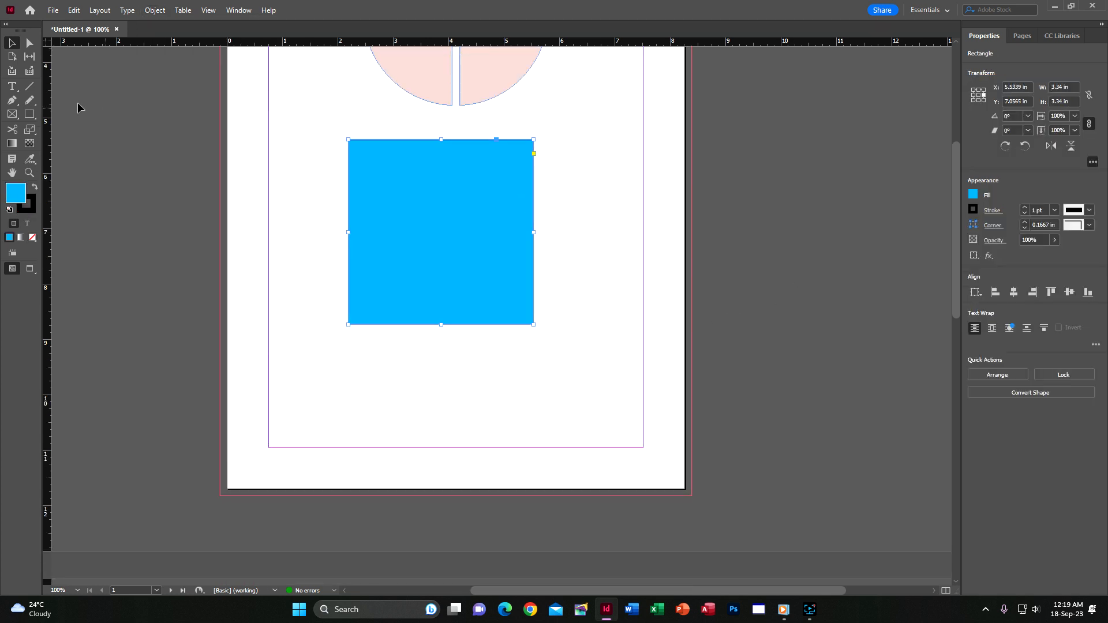
{"action": "left_click", "coordinate": [12, 130]}
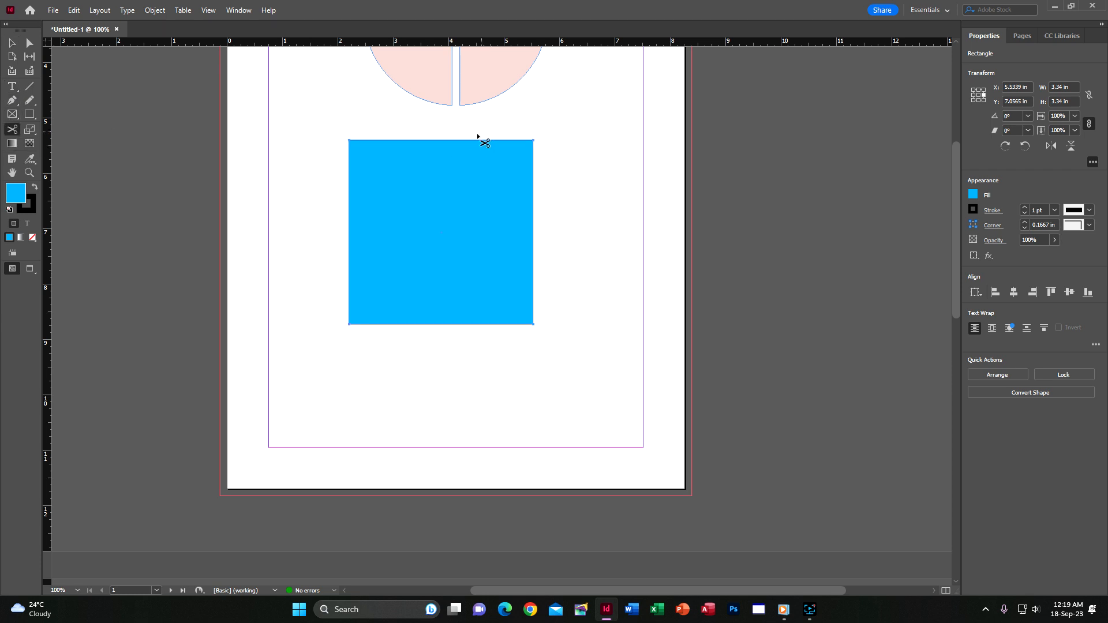
{"action": "left_click", "coordinate": [448, 141]}
{"action": "left_click", "coordinate": [534, 228]}
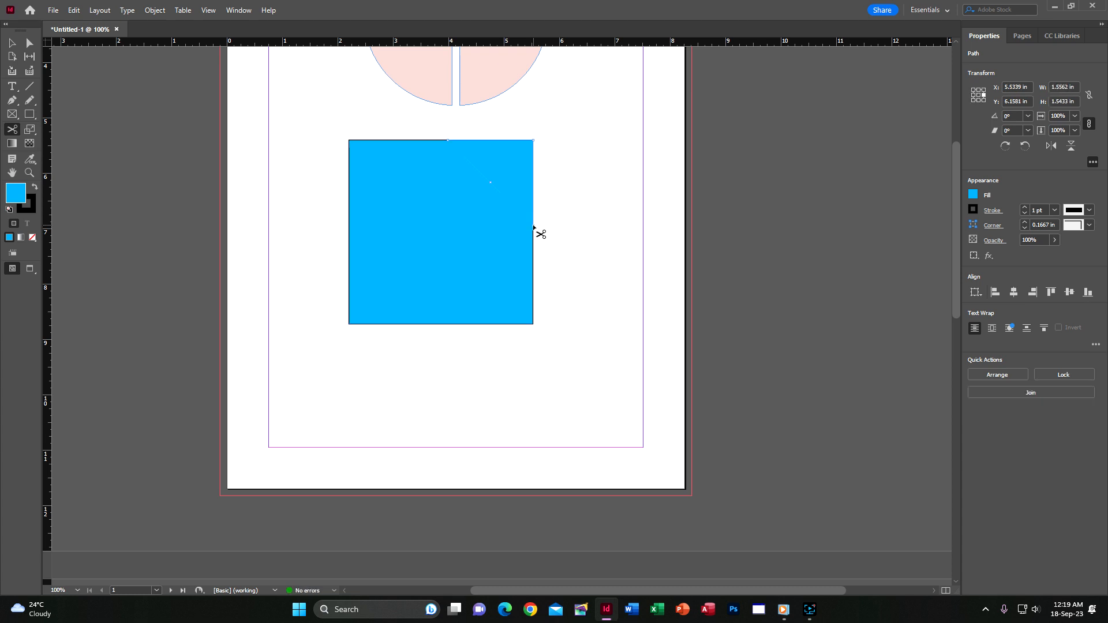
{"action": "key", "text": "v"}
{"action": "left_click_drag", "start_coordinate": [494, 165], "coordinate": [549, 157]}
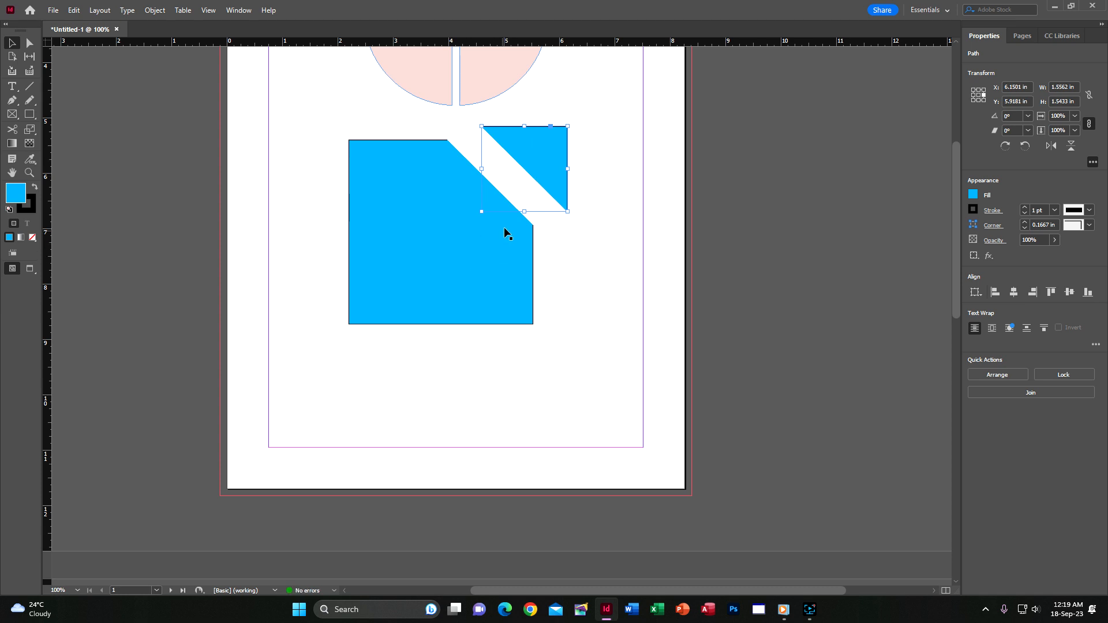
Try cutting the larger piece at its left and bottom edges, then undo the cuts.
{"action": "left_click", "coordinate": [387, 231]}
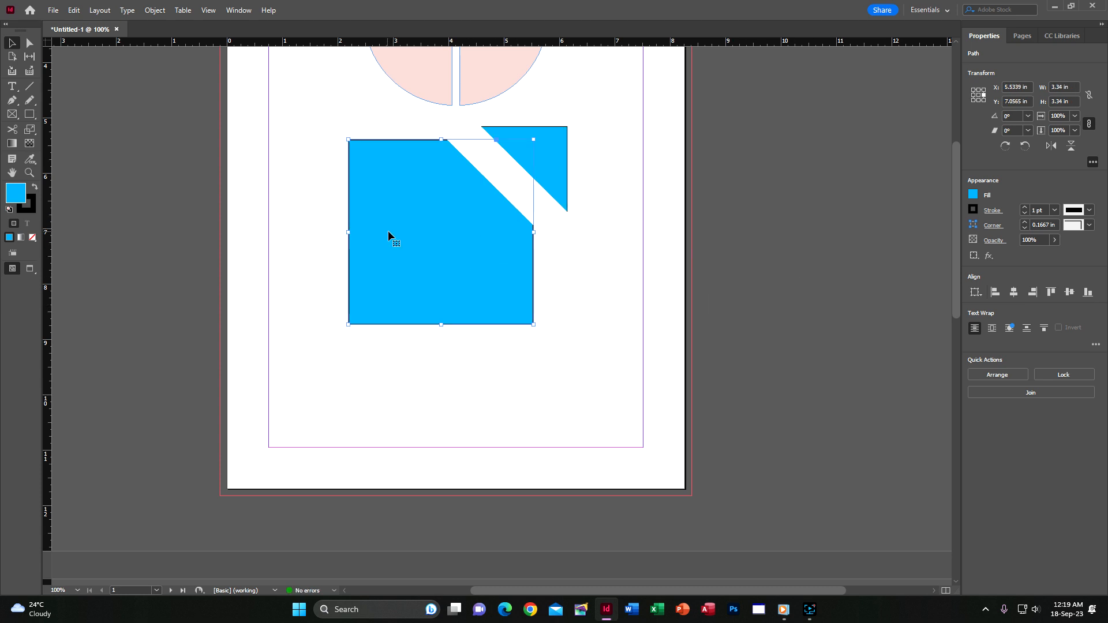
{"action": "left_click", "coordinate": [13, 129]}
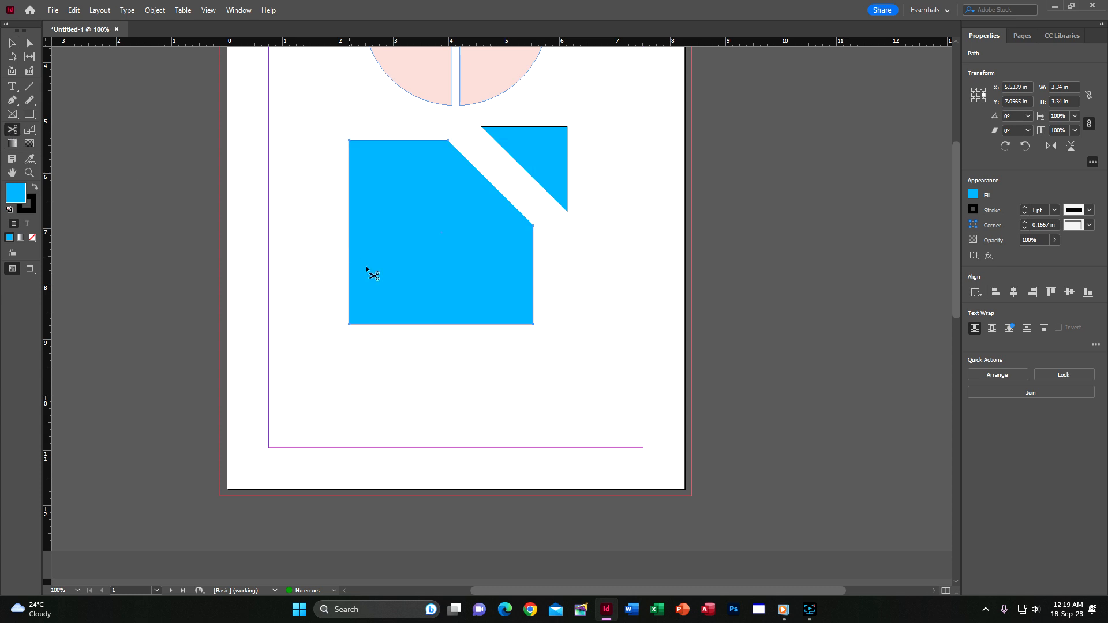
{"action": "left_click", "coordinate": [349, 259]}
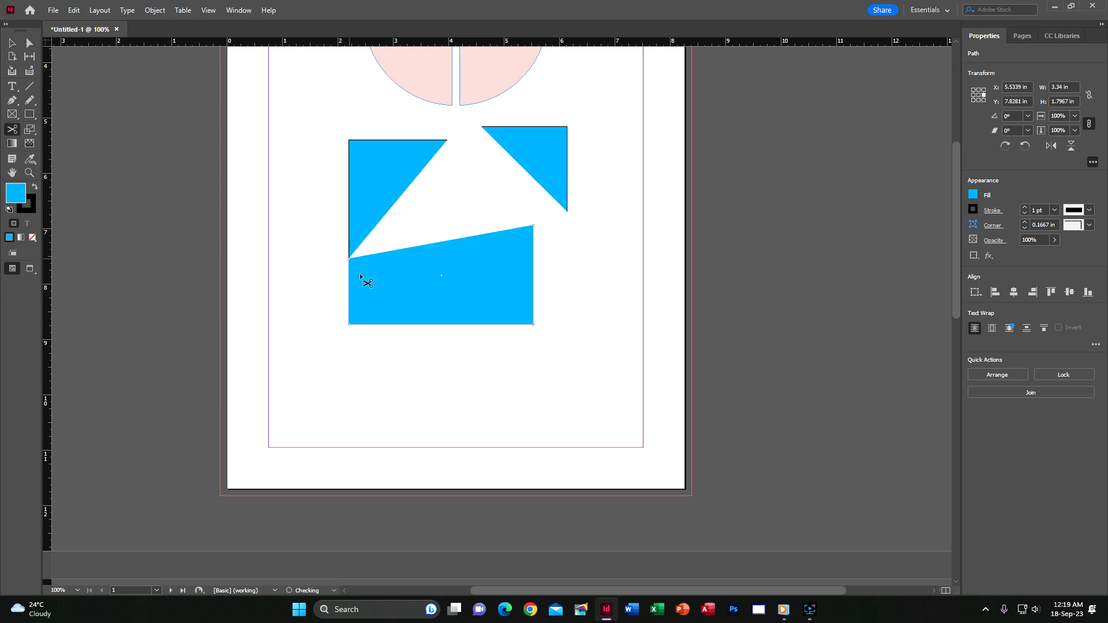
{"action": "left_click", "coordinate": [409, 325]}
{"action": "key", "text": "ctrl+z"}
{"action": "key", "text": "ctrl+z"}
Select both blue shapes and close their open paths with Object > Paths > Close Path.
{"action": "key", "text": "v"}
{"action": "left_click", "coordinate": [485, 176]}
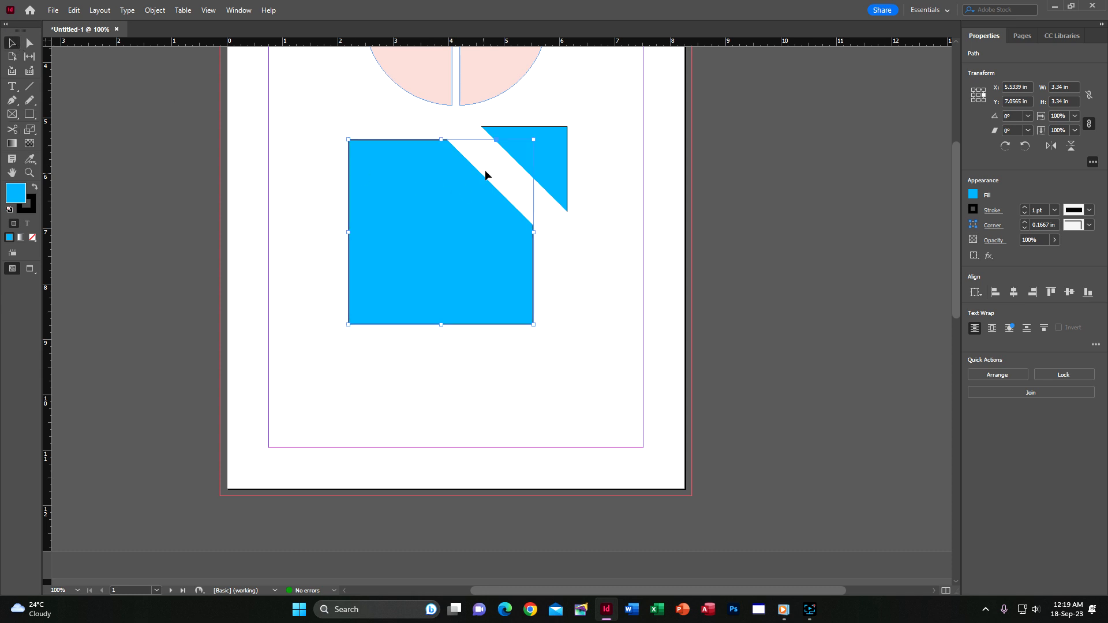
{"action": "left_click_drag", "start_coordinate": [297, 120], "coordinate": [628, 379]}
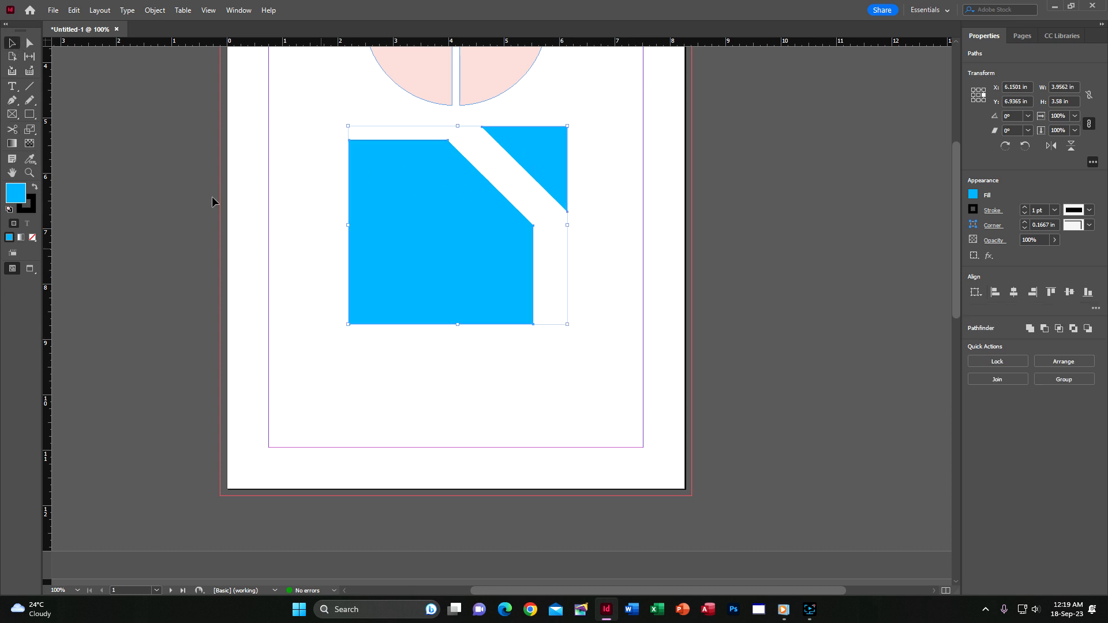
{"action": "left_click", "coordinate": [155, 10]}
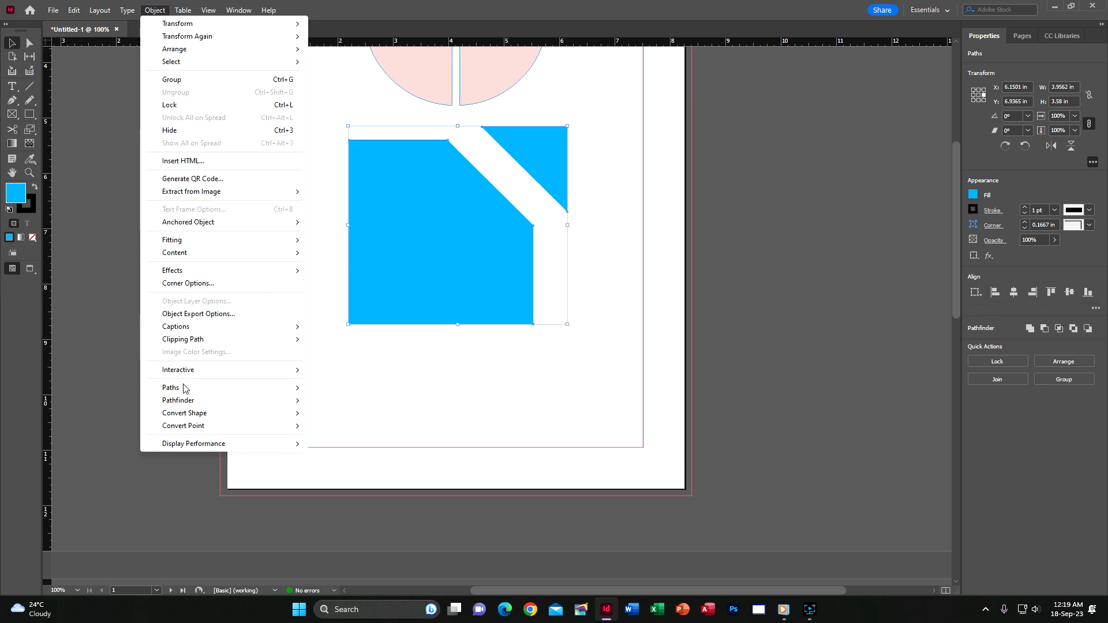
{"action": "mouse_move", "coordinate": [183, 391]}
{"action": "left_click", "coordinate": [358, 413]}
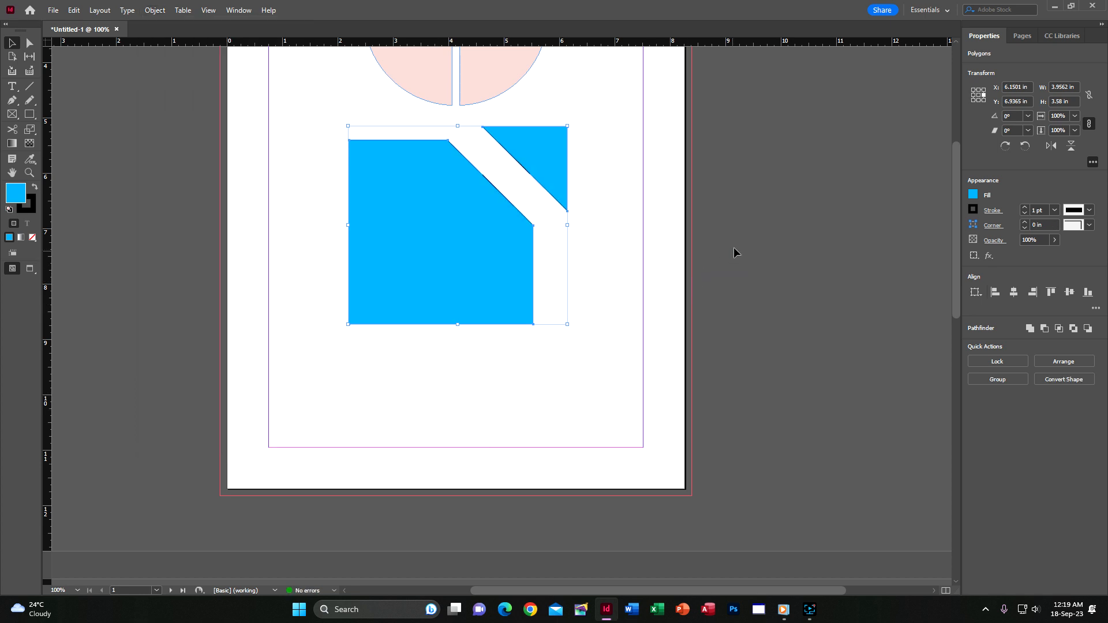
Cut the large polygon at its left and bottom edges and move the bottom-left triangle away.
{"action": "left_click", "coordinate": [586, 198]}
{"action": "left_click", "coordinate": [542, 169]}
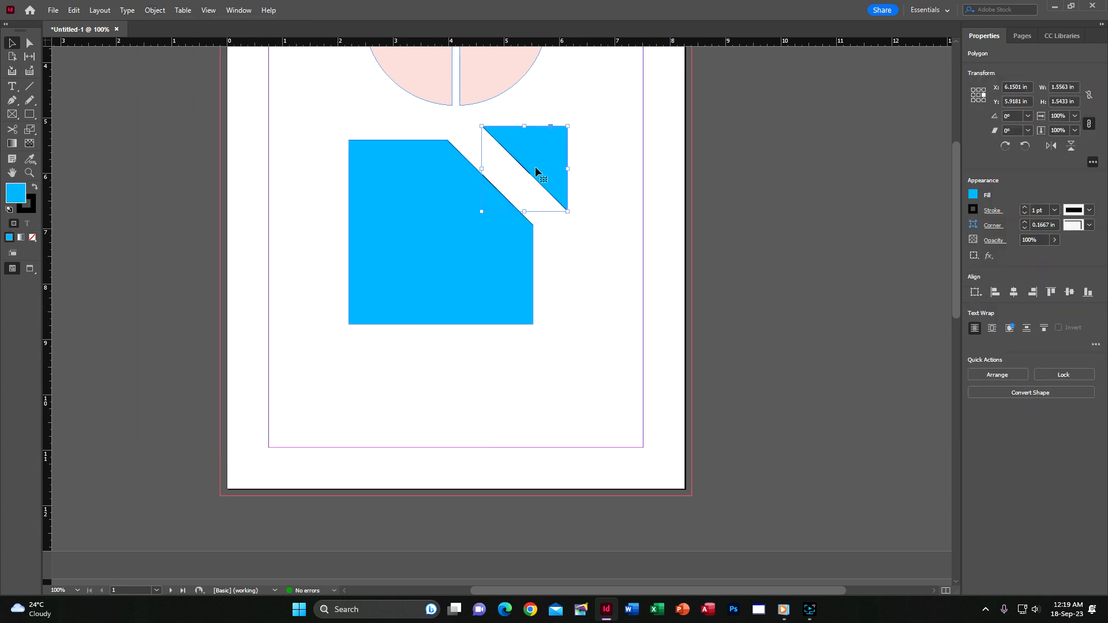
{"action": "left_click", "coordinate": [483, 312]}
{"action": "left_click", "coordinate": [12, 130]}
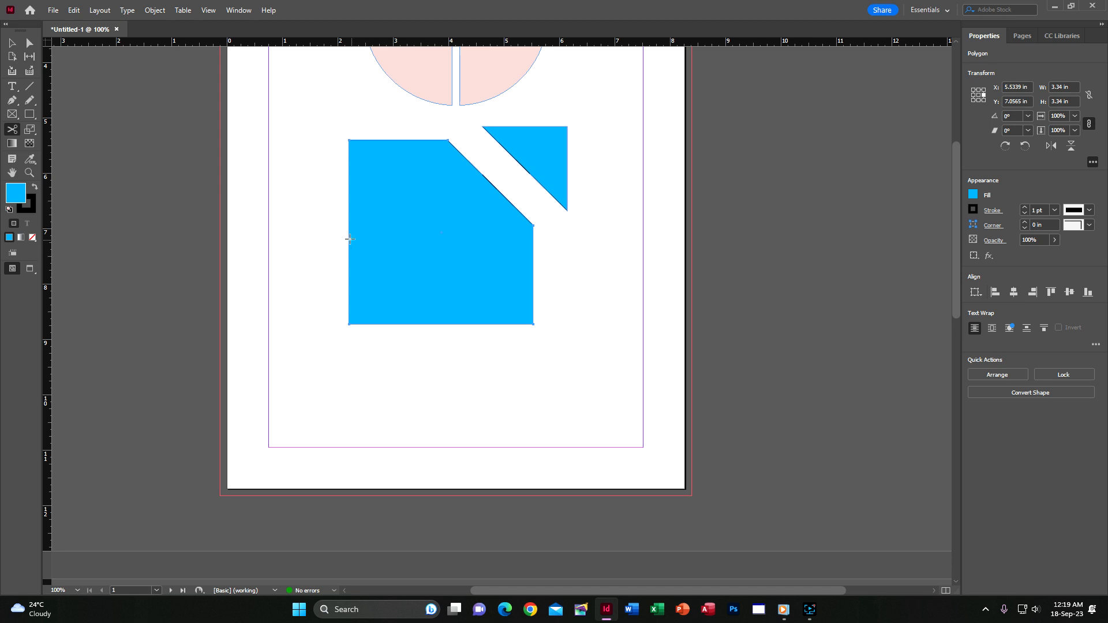
{"action": "left_click", "coordinate": [349, 238]}
{"action": "left_click", "coordinate": [422, 324]}
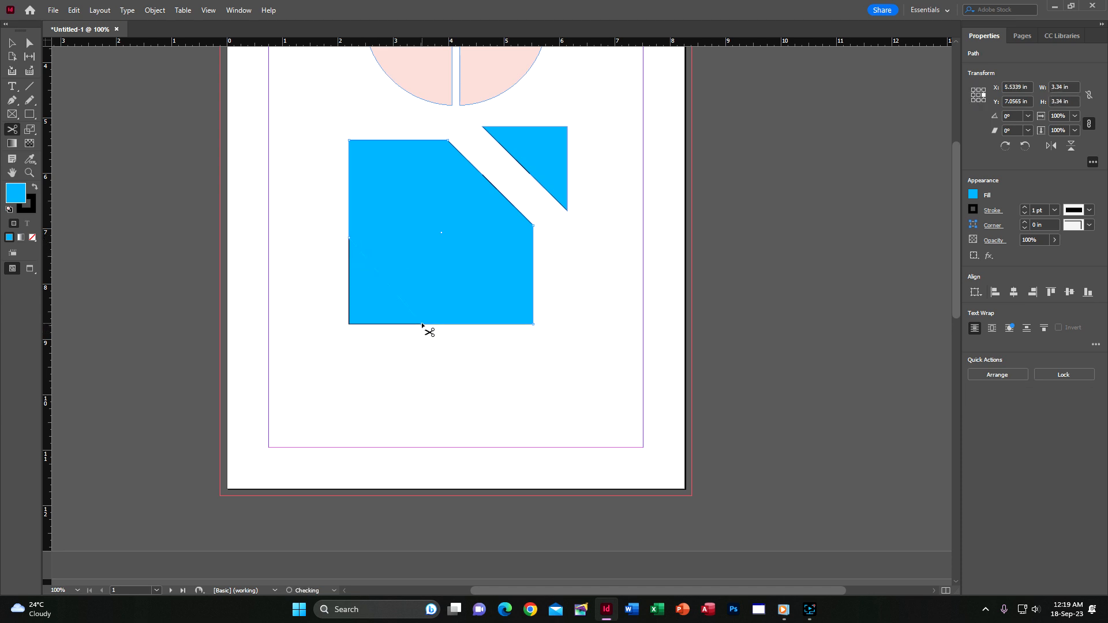
{"action": "key", "text": "v"}
{"action": "left_click_drag", "start_coordinate": [384, 317], "coordinate": [340, 351]}
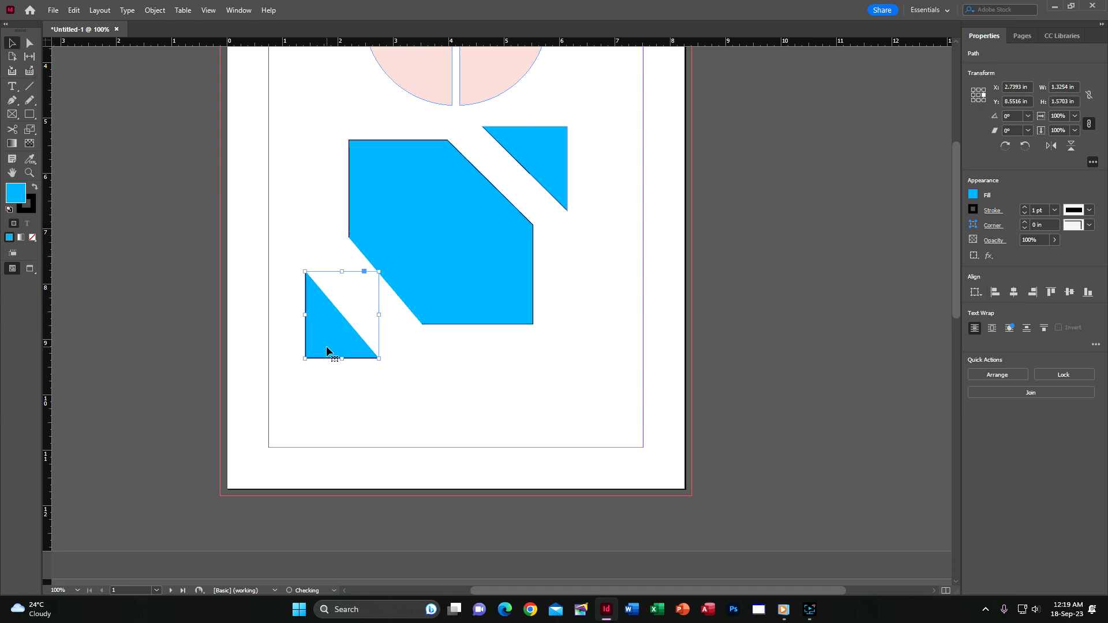
{"action": "left_click", "coordinate": [735, 239]}
{"action": "scroll", "coordinate": [719, 239], "scroll_direction": "up", "scroll_amount": 3}
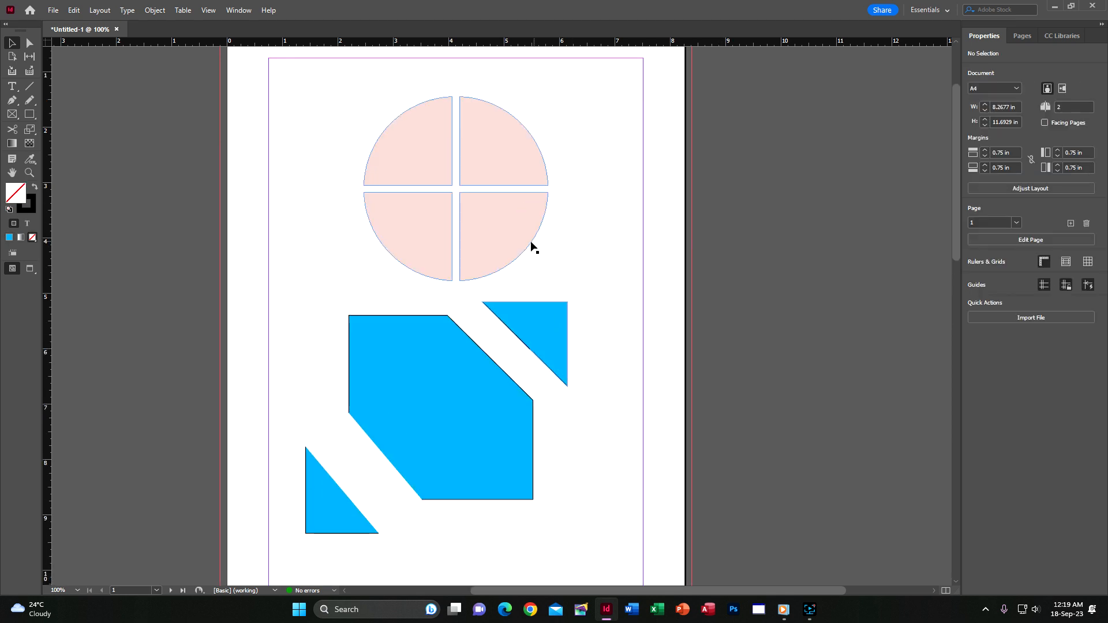
Select the blue polygon and both triangles and make them one compound path.
{"action": "left_click", "coordinate": [510, 229]}
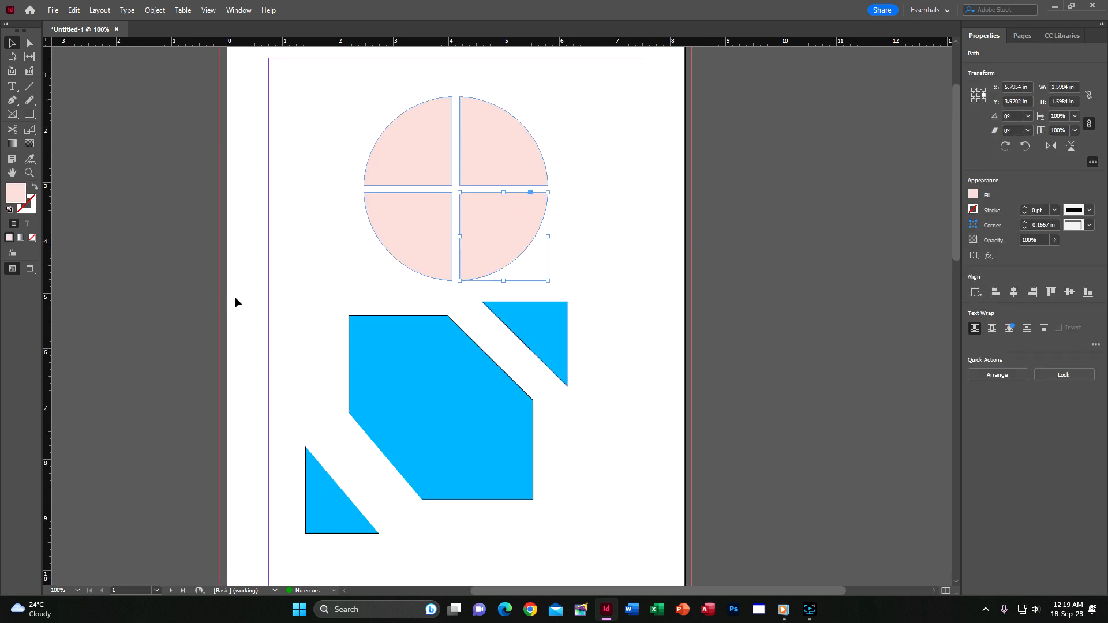
{"action": "left_click", "coordinate": [276, 304]}
{"action": "left_click", "coordinate": [384, 409]}
{"action": "left_click", "coordinate": [328, 510], "text": "shift"}
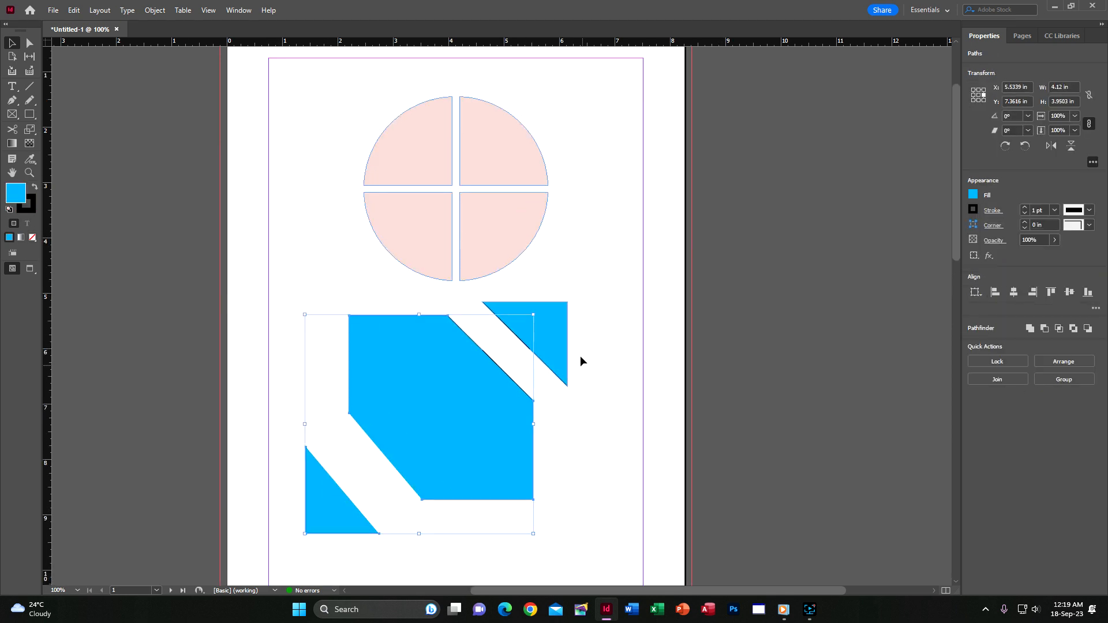
{"action": "left_click", "coordinate": [553, 328], "text": "shift"}
{"action": "left_click", "coordinate": [151, 10]}
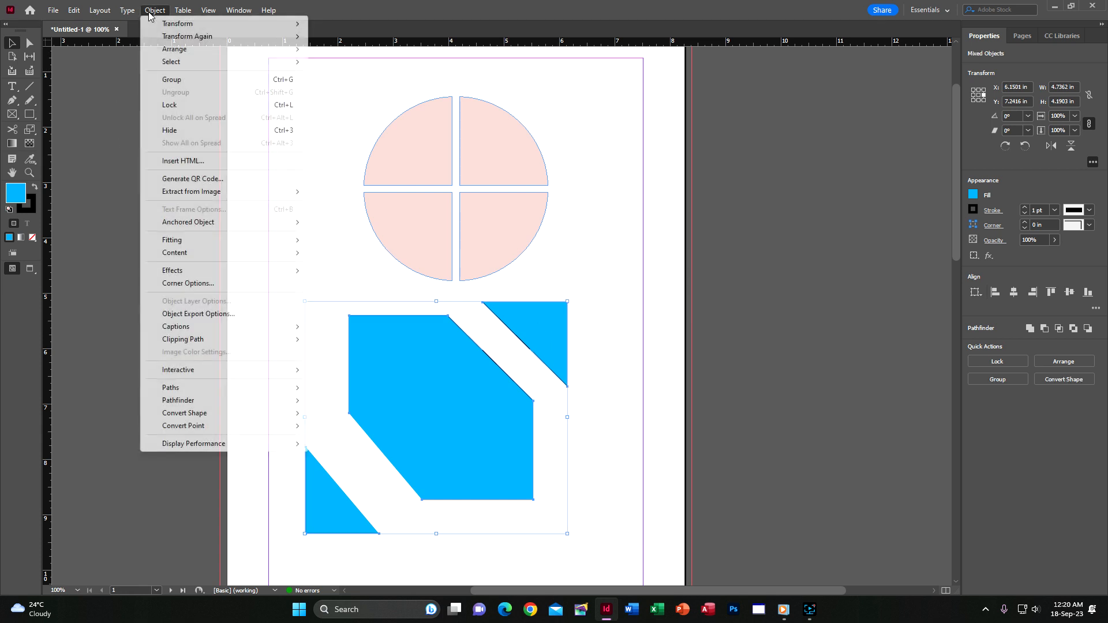
{"action": "mouse_move", "coordinate": [172, 389]}
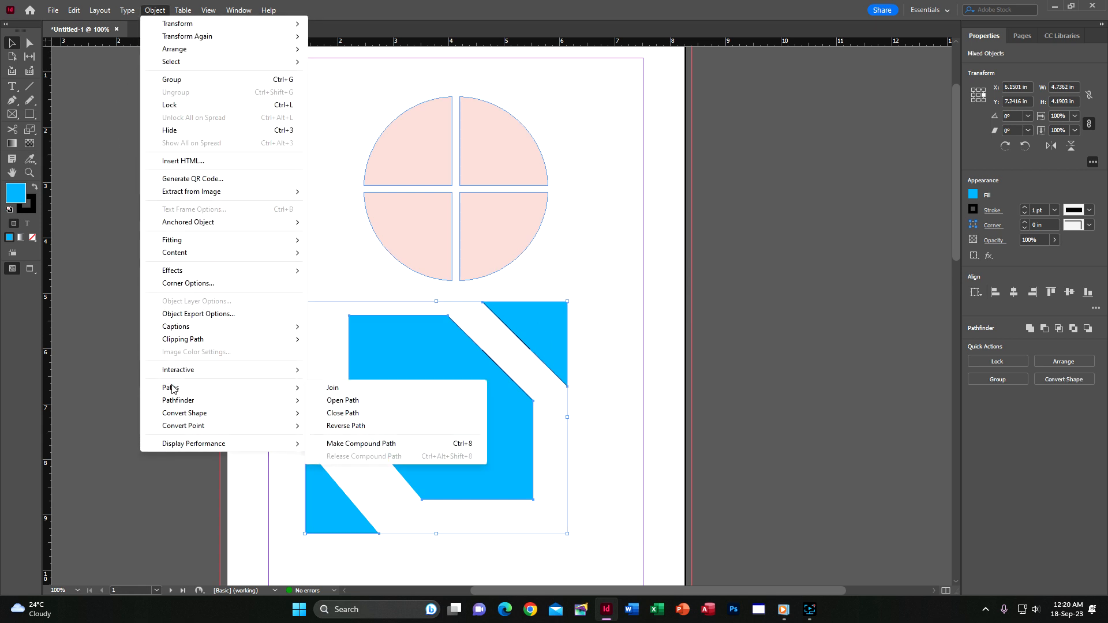
{"action": "left_click", "coordinate": [354, 444]}
Move the blue compound shape slightly down and to the right.
{"action": "left_click", "coordinate": [735, 315]}
{"action": "left_click_drag", "start_coordinate": [472, 401], "coordinate": [531, 423]}
{"action": "left_click_drag", "start_coordinate": [461, 387], "coordinate": [458, 385]}
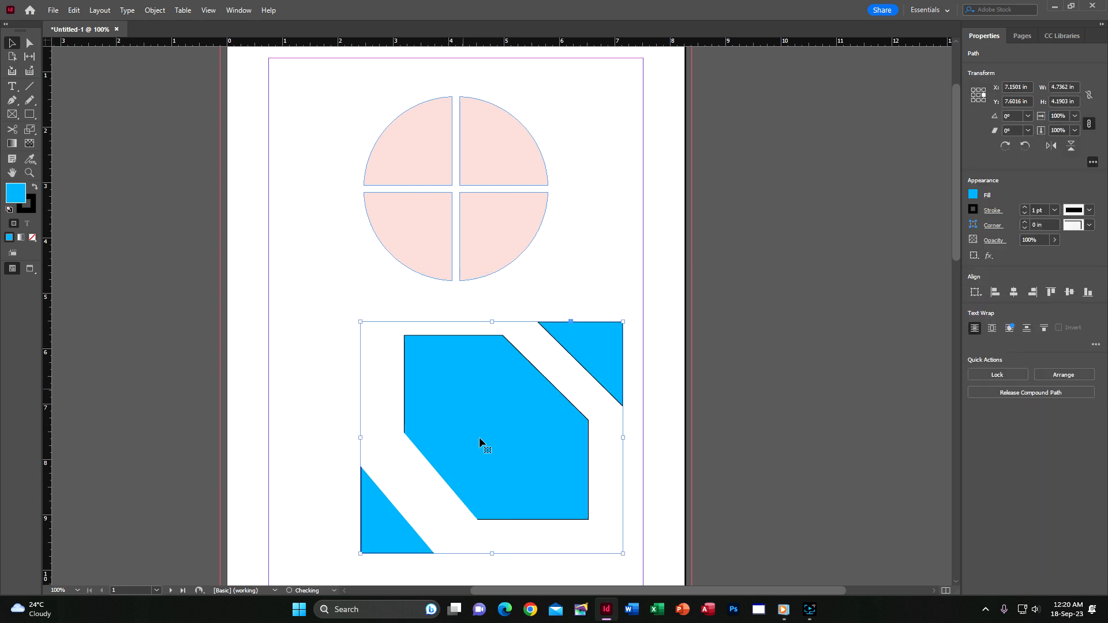
{"action": "scroll", "coordinate": [658, 236], "scroll_direction": "up", "scroll_amount": 3}
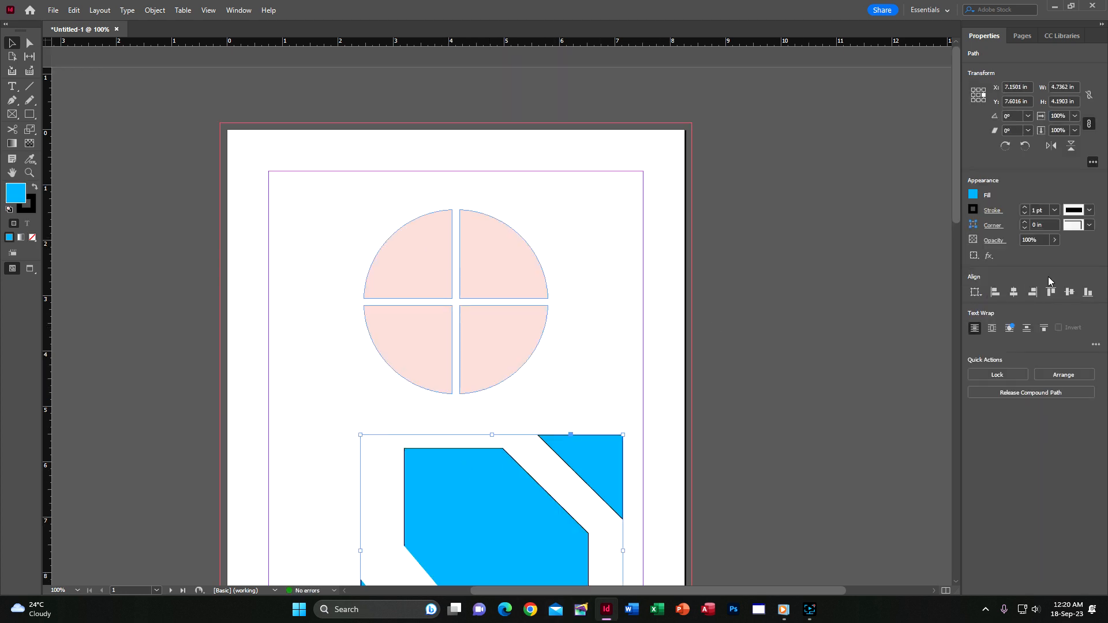
{"action": "scroll", "coordinate": [639, 391], "scroll_direction": "down", "scroll_amount": 10}
{"action": "scroll", "coordinate": [624, 402], "scroll_direction": "down", "scroll_amount": 7}
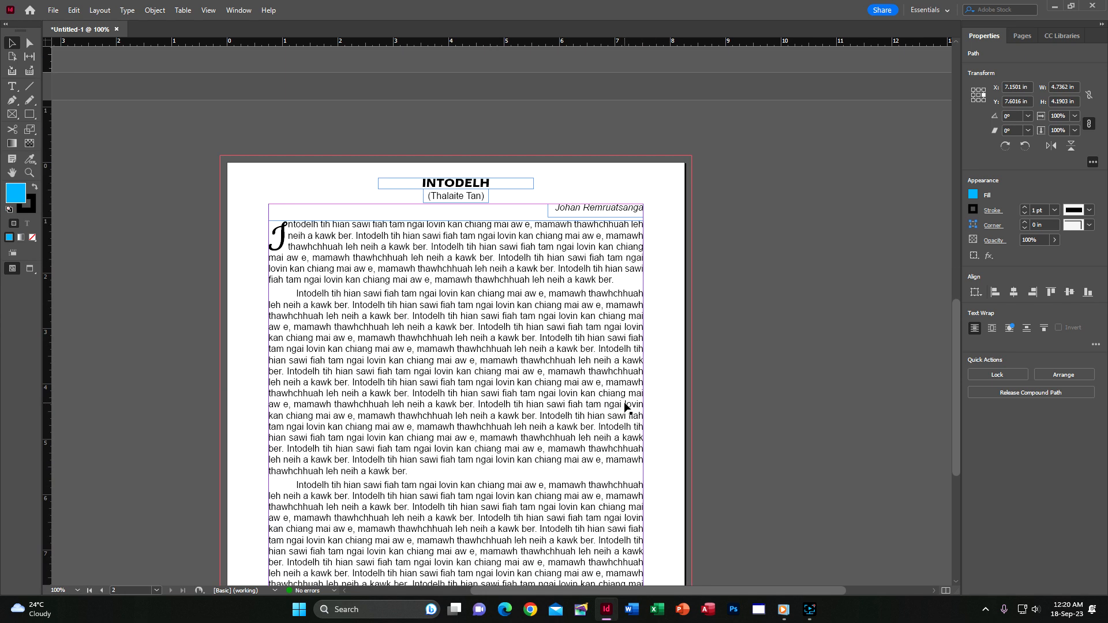
{"action": "left_click", "coordinate": [772, 296]}
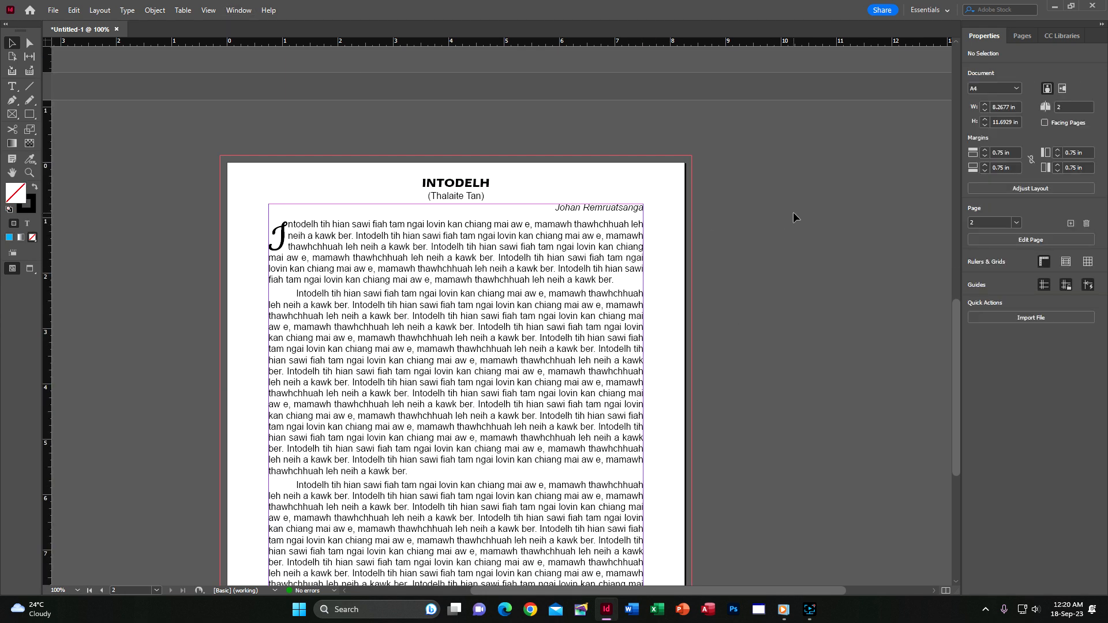
{"action": "scroll", "coordinate": [510, 317], "scroll_direction": "down", "scroll_amount": 2}
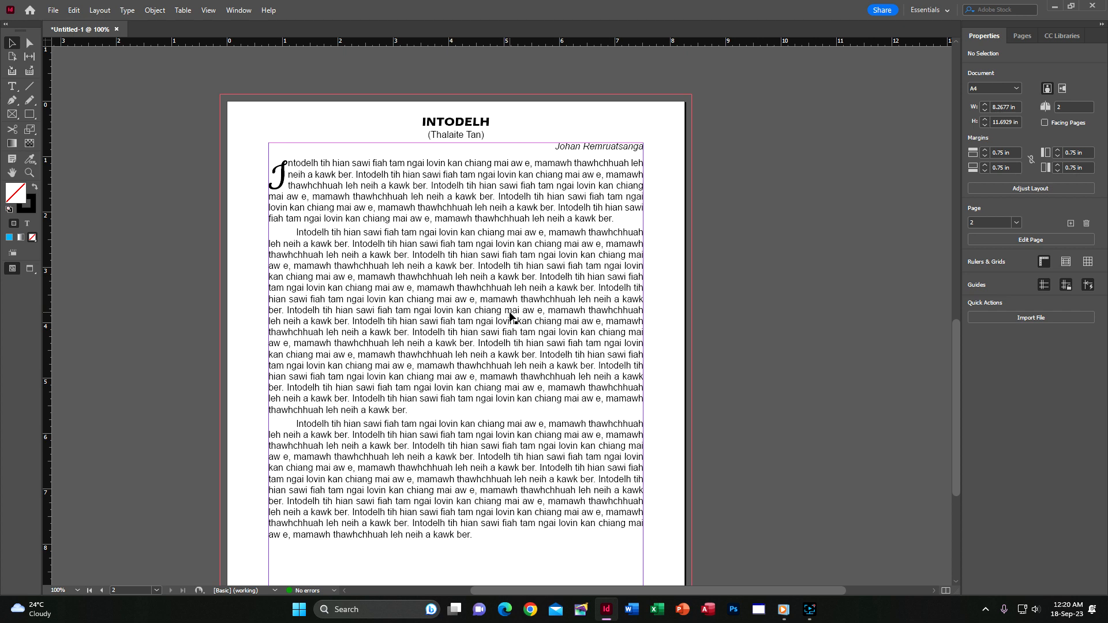
{"action": "scroll", "coordinate": [510, 316], "scroll_direction": "up", "scroll_amount": 7}
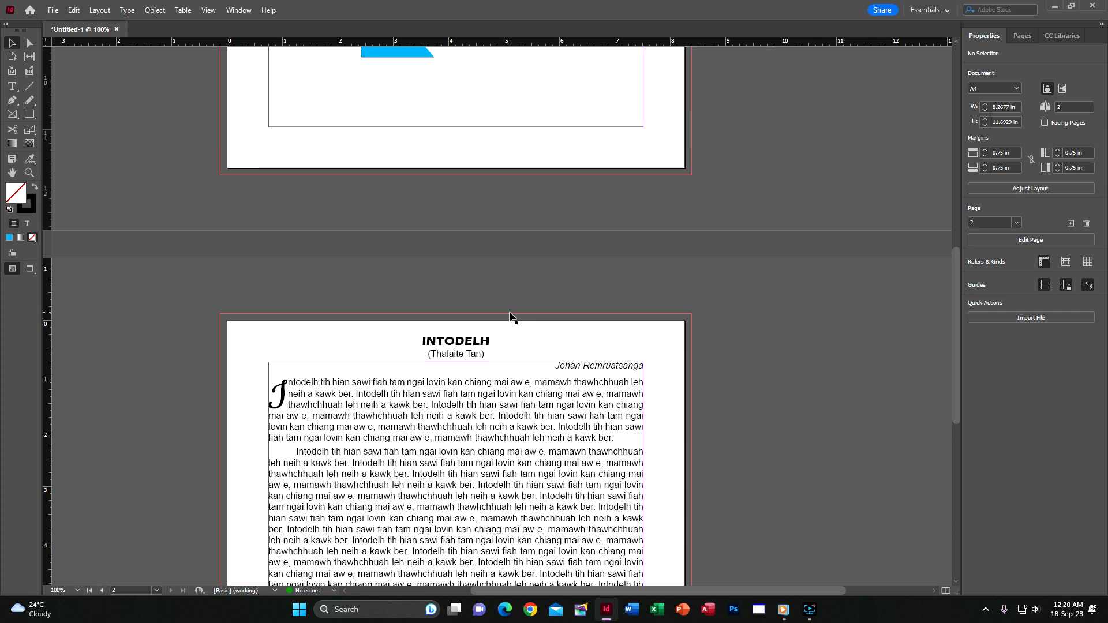
{"action": "scroll", "coordinate": [628, 433], "scroll_direction": "down", "scroll_amount": 7}
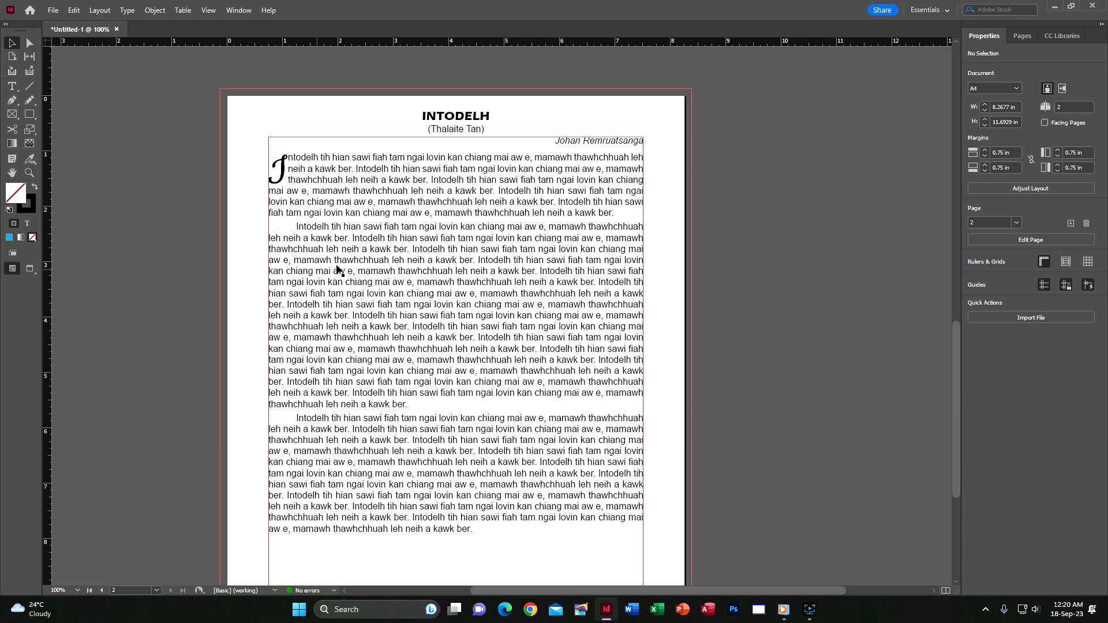
{"action": "scroll", "coordinate": [386, 264], "scroll_direction": "up", "scroll_amount": 11}
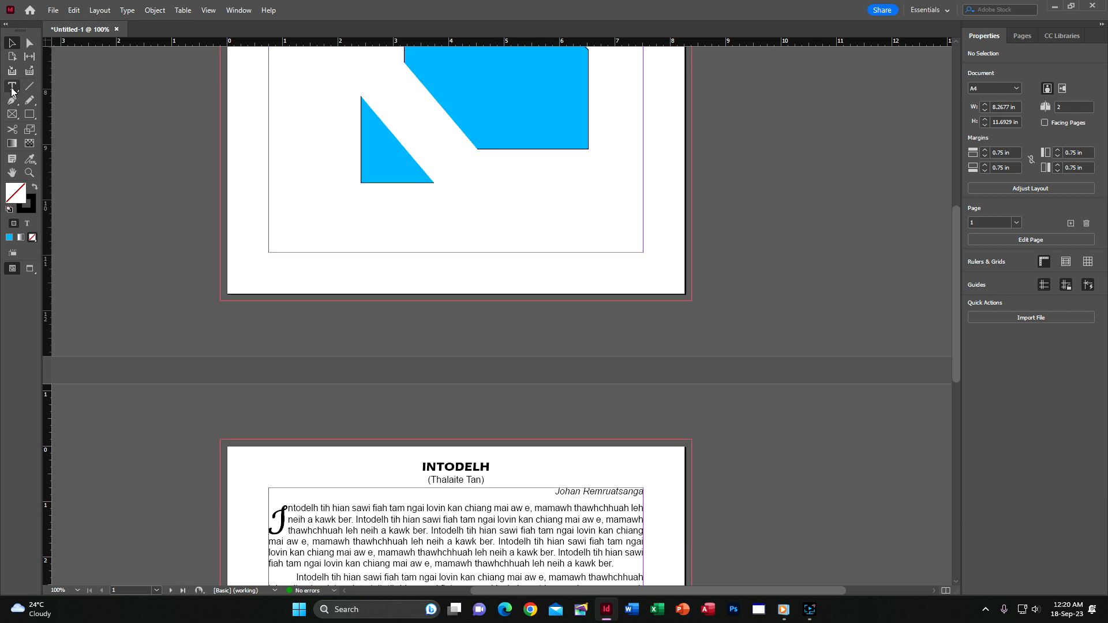
Add a text frame below the blue shape reading 'getintopc.com'.
{"action": "left_click", "coordinate": [12, 86]}
{"action": "left_click_drag", "start_coordinate": [337, 211], "coordinate": [493, 237]}
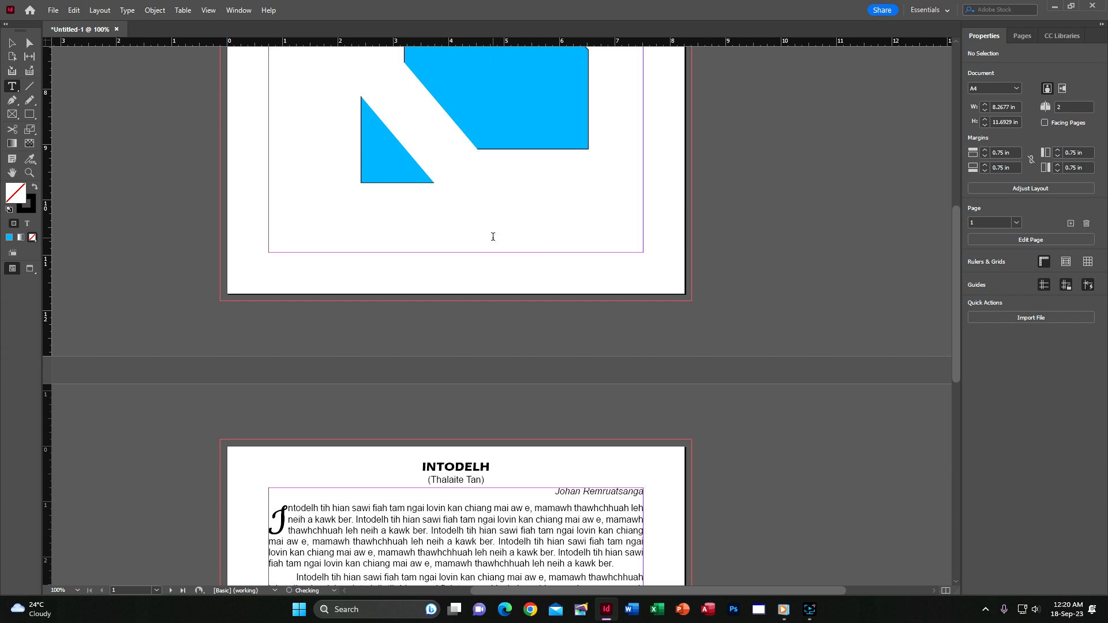
{"action": "type", "text": "getintop"}
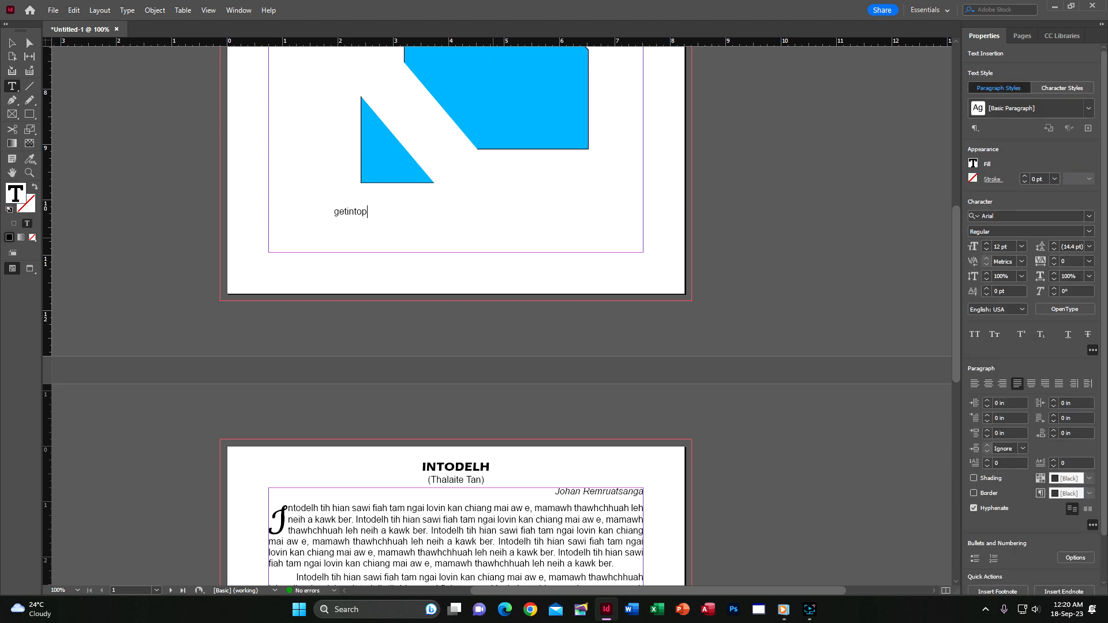
{"action": "type", "text": "c.com"}
{"action": "key", "text": "Escape"}
{"action": "left_click", "coordinate": [771, 188]}
Close the document without saving the changes.
{"action": "scroll", "coordinate": [771, 188], "scroll_direction": "up", "scroll_amount": 8}
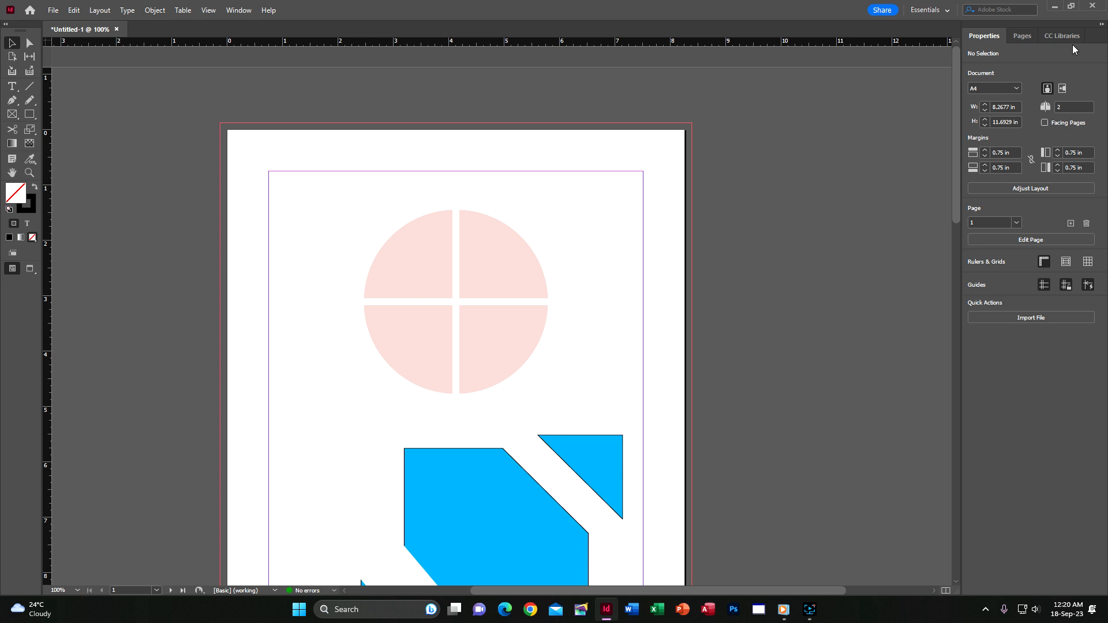
{"action": "left_click", "coordinate": [1095, 7]}
{"action": "left_click", "coordinate": [613, 318]}
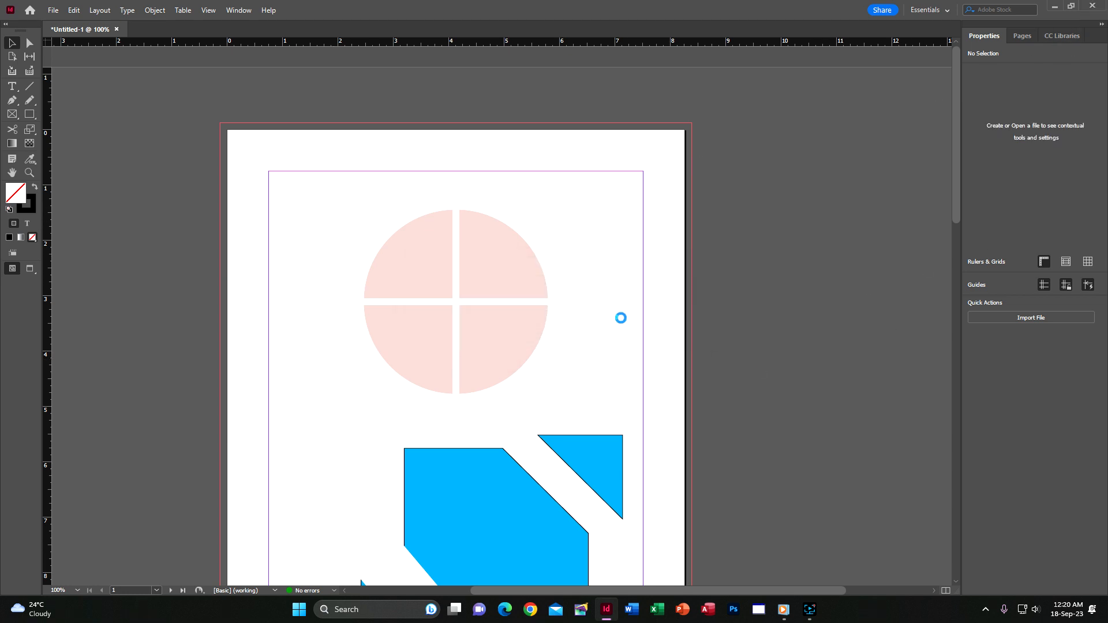